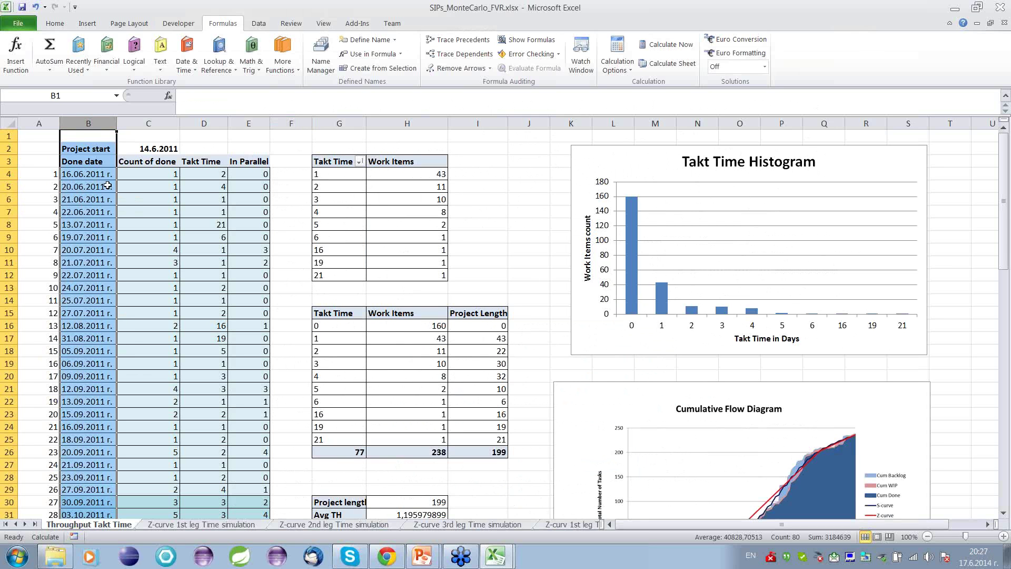
Step: Examine the project start date in C2 and the first entries in the Done date column
left_click(151, 150)
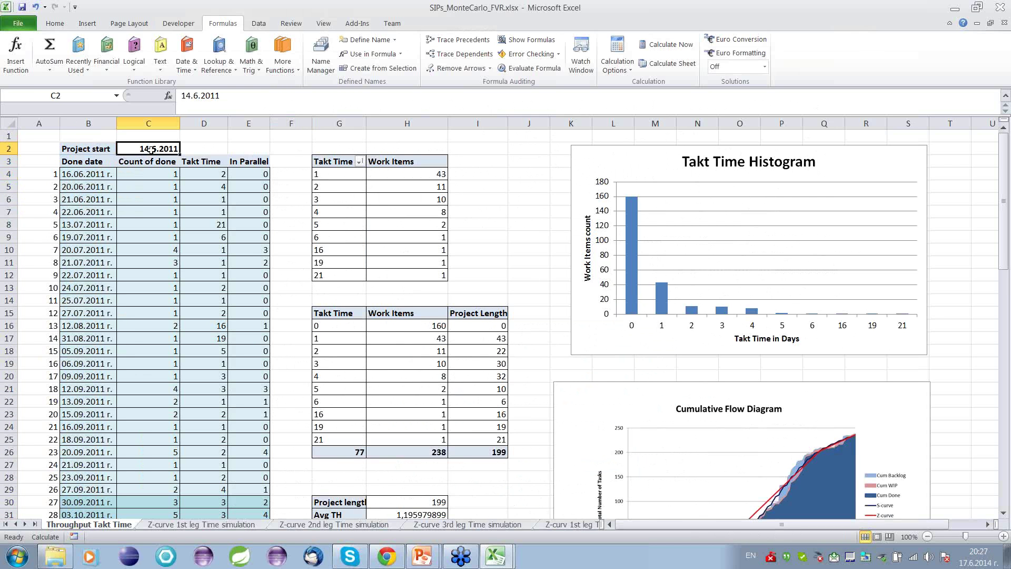
left_click(99, 174)
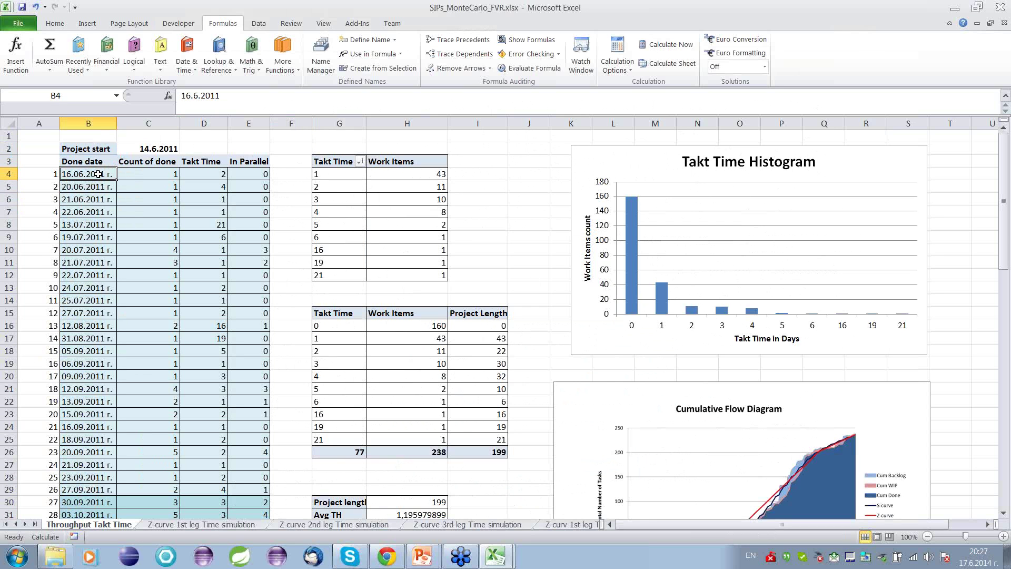
key("Down")
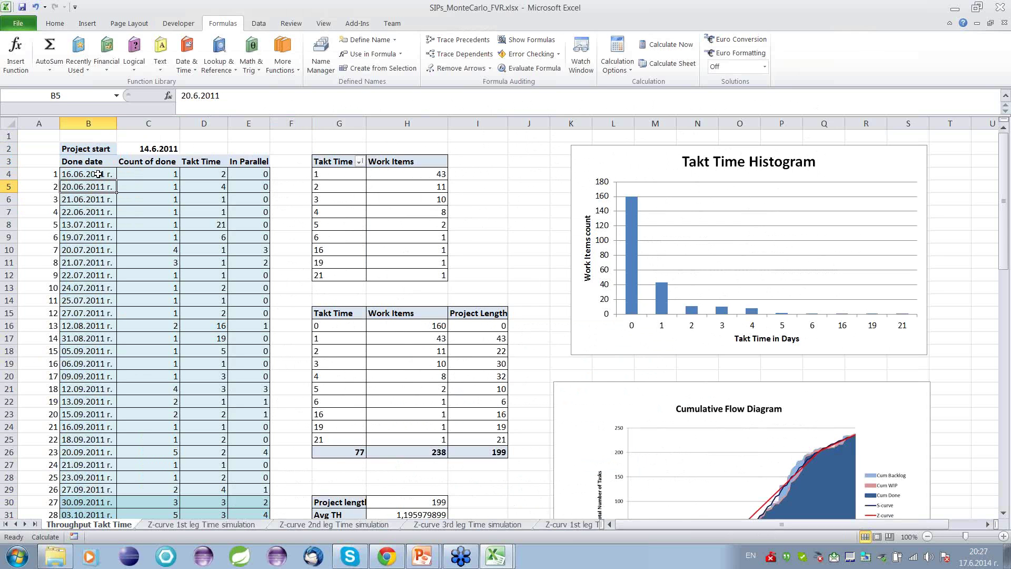
key("Down")
key("Down")
key("Down")
key("Down")
key("Down")
key("Down")
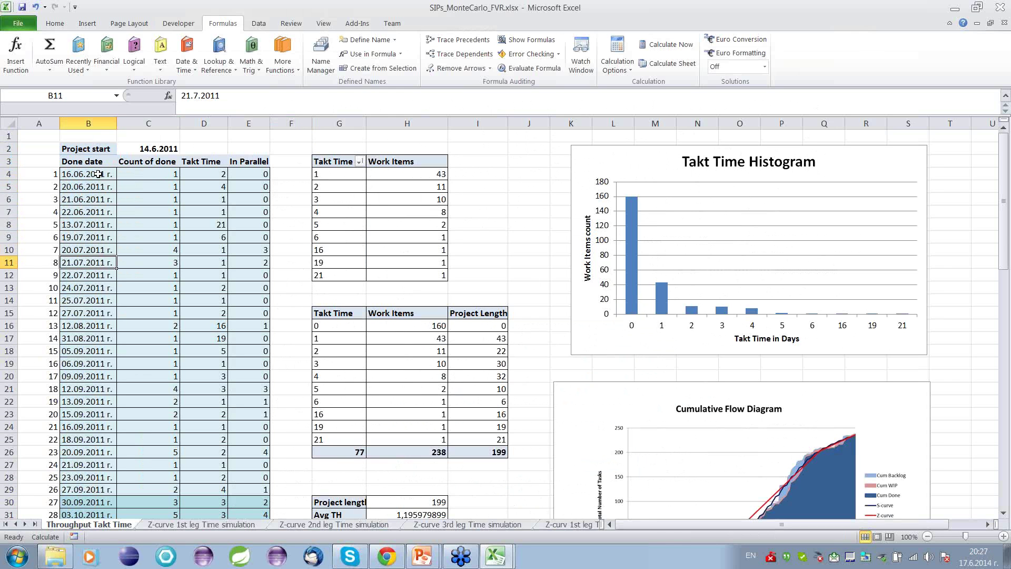
key("Up")
key("Up")
key("Up")
key("Up")
key("Up")
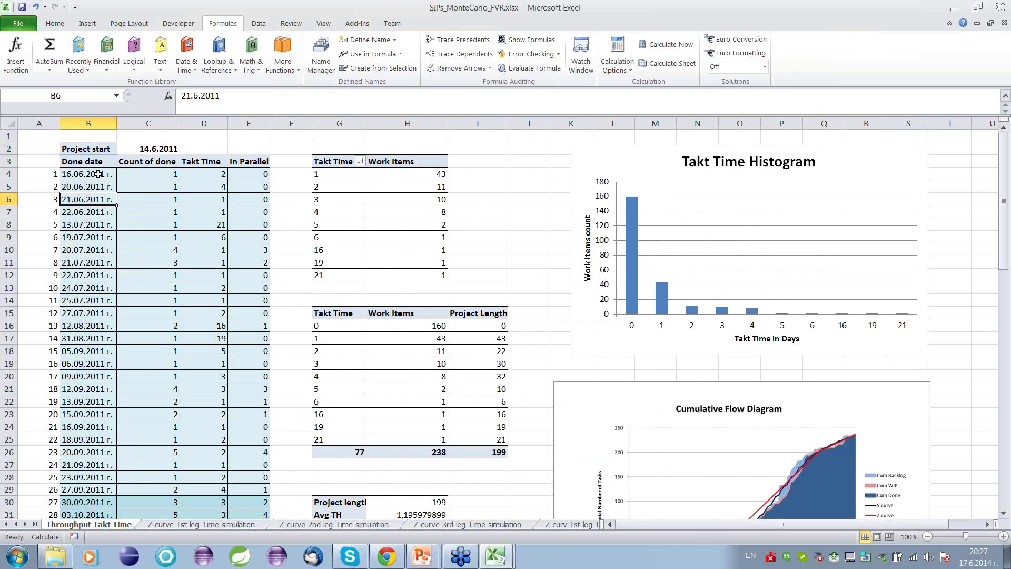
Step: Examine the Count of done column against its done dates, down to the 20.07.2011 row
left_click(154, 115)
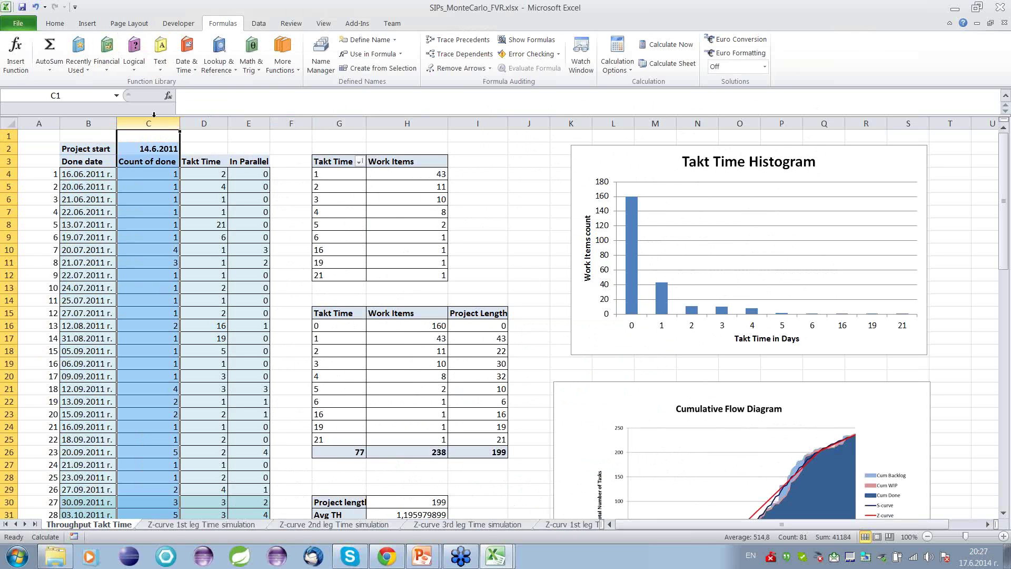
left_click(88, 177)
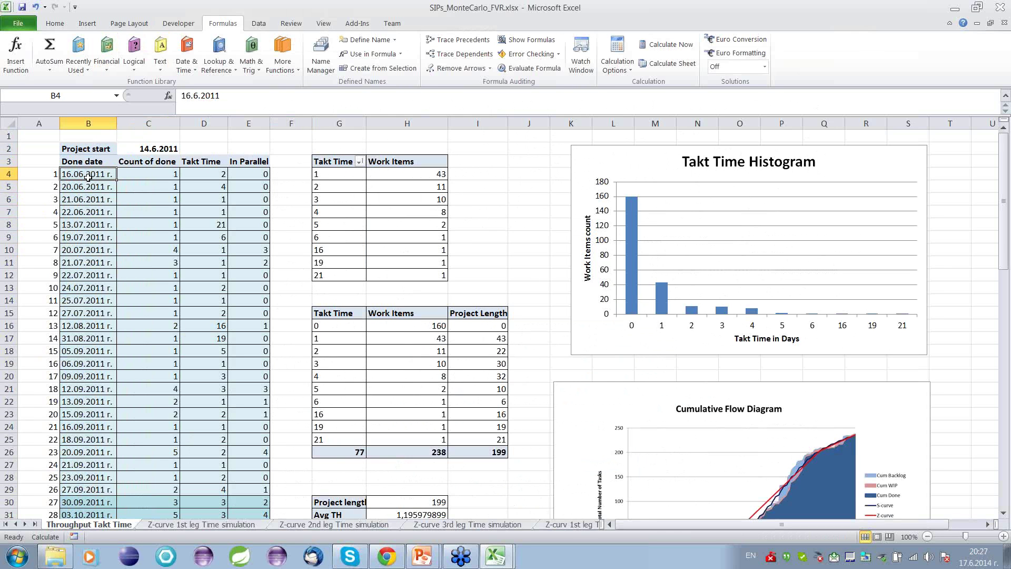
key("Right")
key("Down")
key("Down")
key("Down")
key("Down")
key("Down")
key("Down")
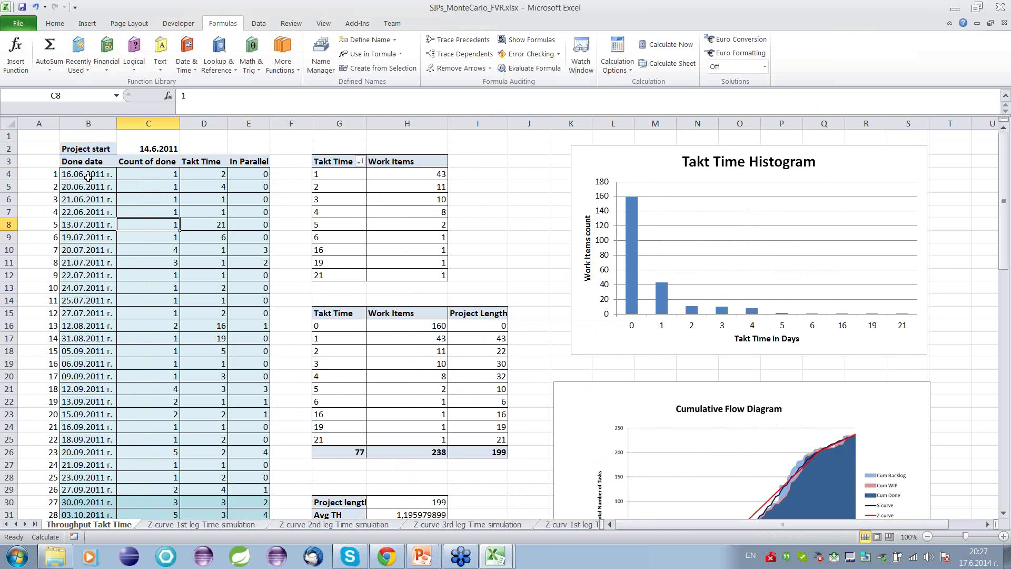
key("Left")
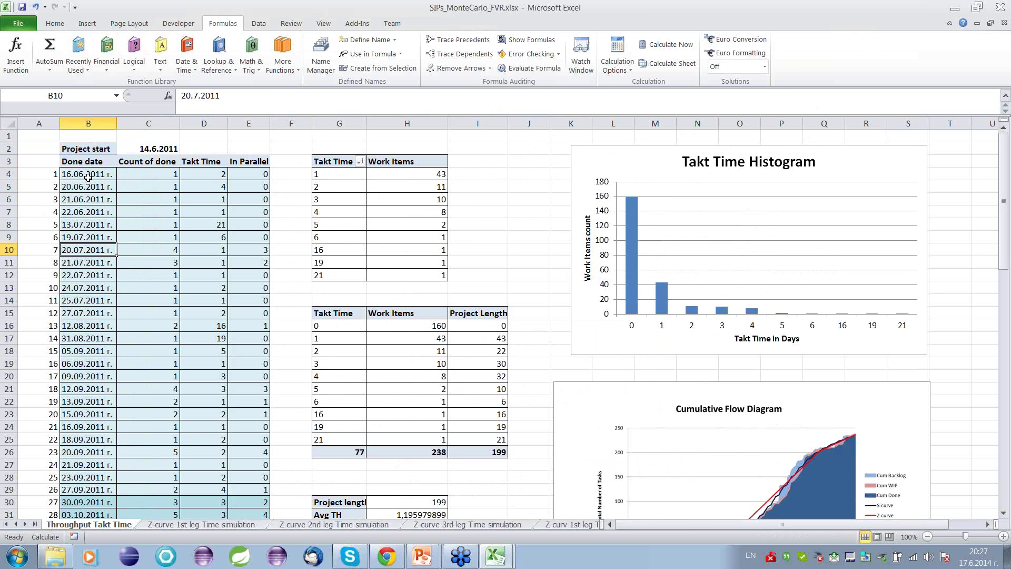
key("Right")
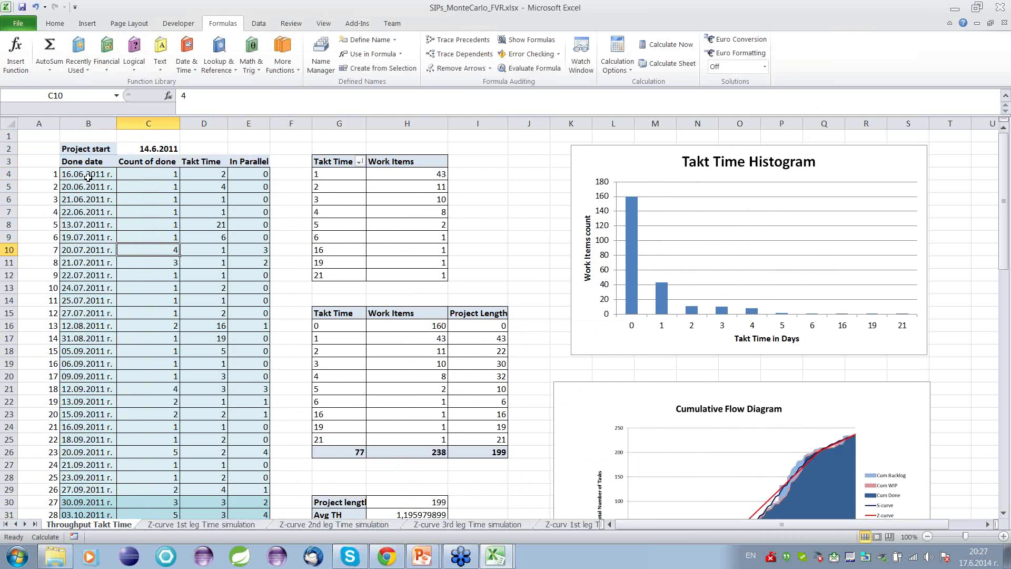
Step: Review the rest of the Count of done column down to its total row, and return to the start of the table
key("Down")
key("Down")
key("Down")
key("Down")
key("Down")
key("Down")
key("Down")
key("Down")
key("Down")
key("Down")
key("Down")
key("Down")
key("Down")
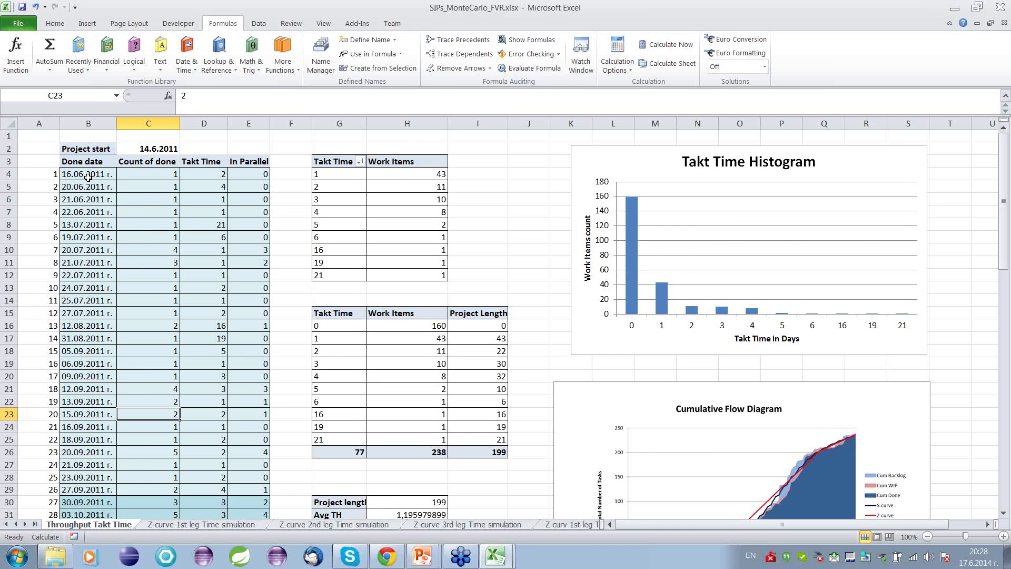
scroll(87, 178, "down", 10)
key("ctrl+Down")
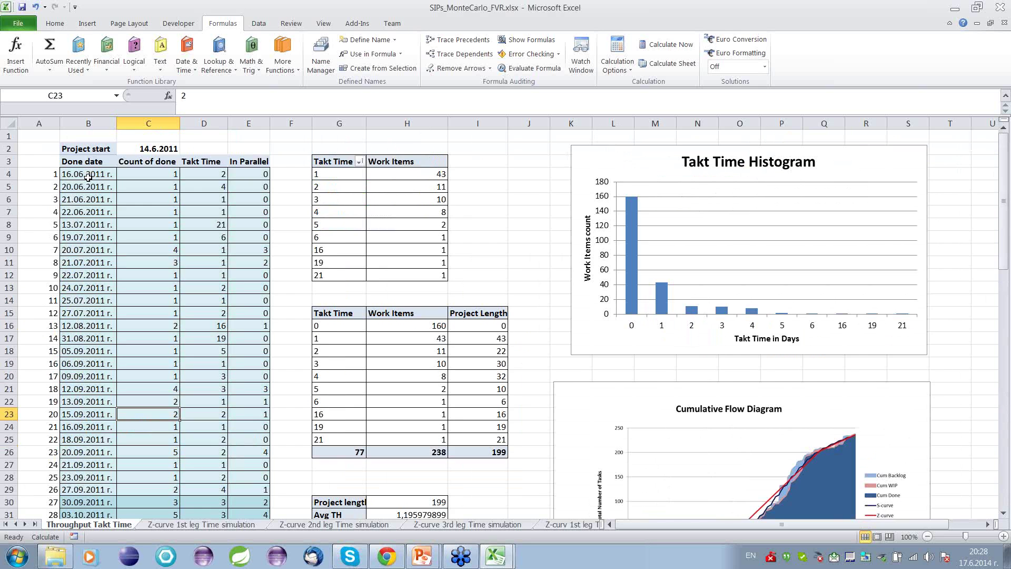
scroll(88, 178, "down", 10)
key("ctrl+Down")
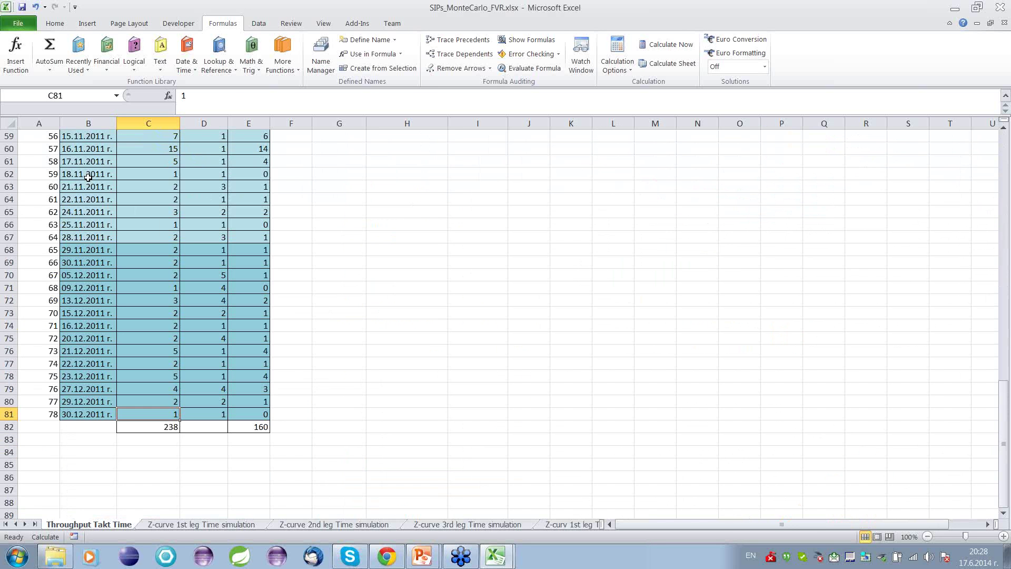
key("Down")
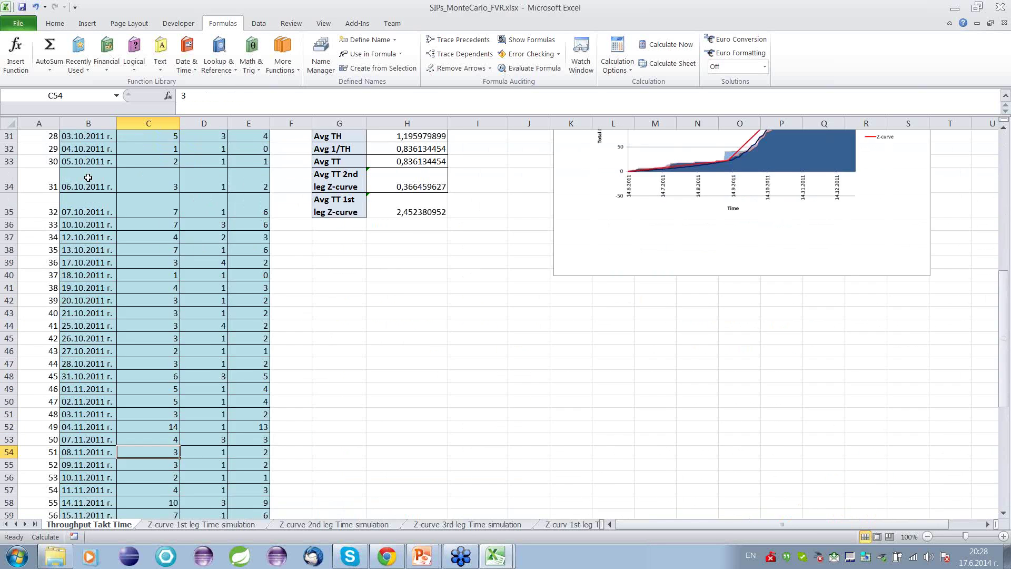
scroll(88, 177, "up", 10)
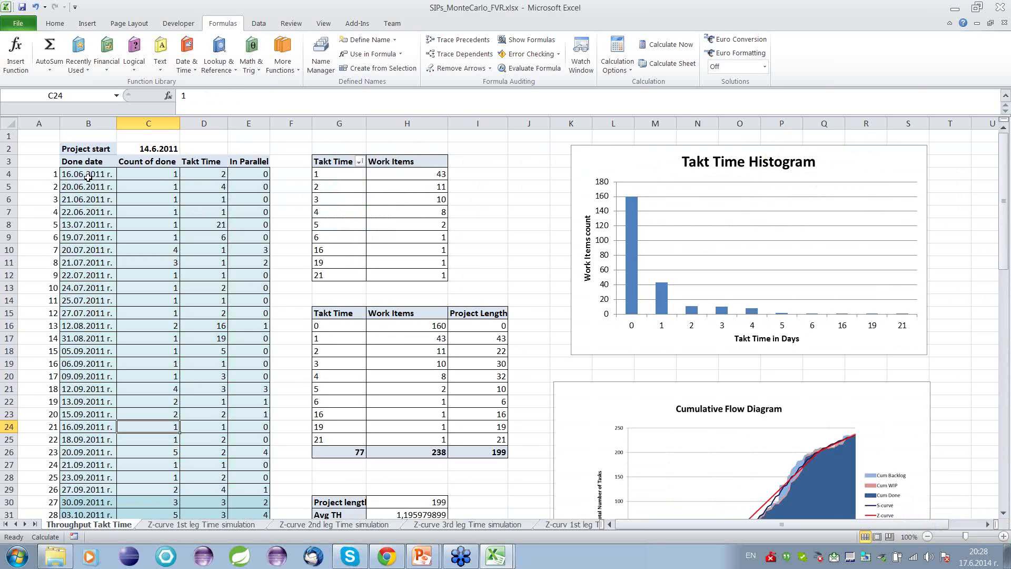
Step: Examine the Takt Time column and inspect the formula in its first cell, D4
left_click(205, 123)
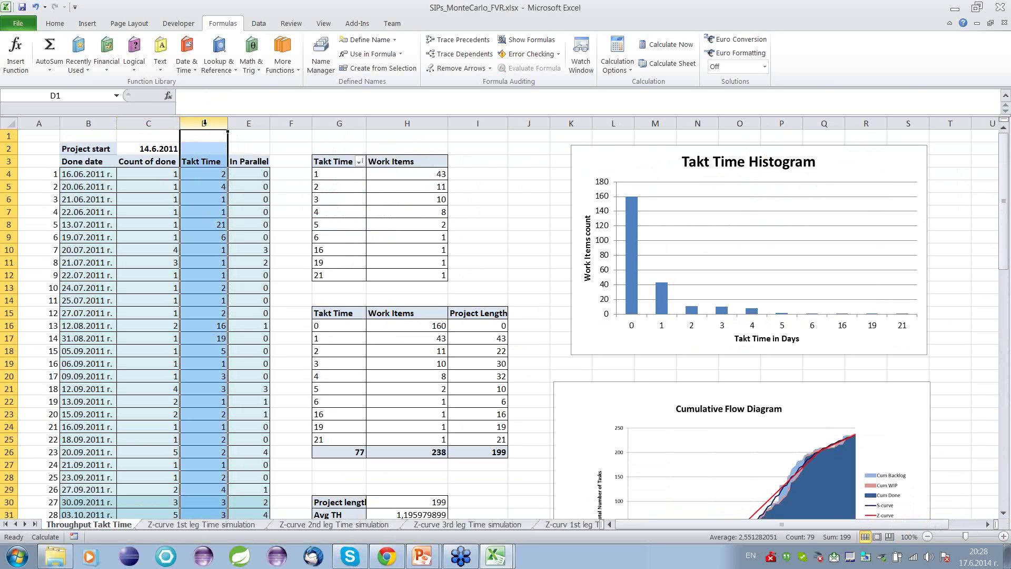
left_click(159, 176)
key("Right")
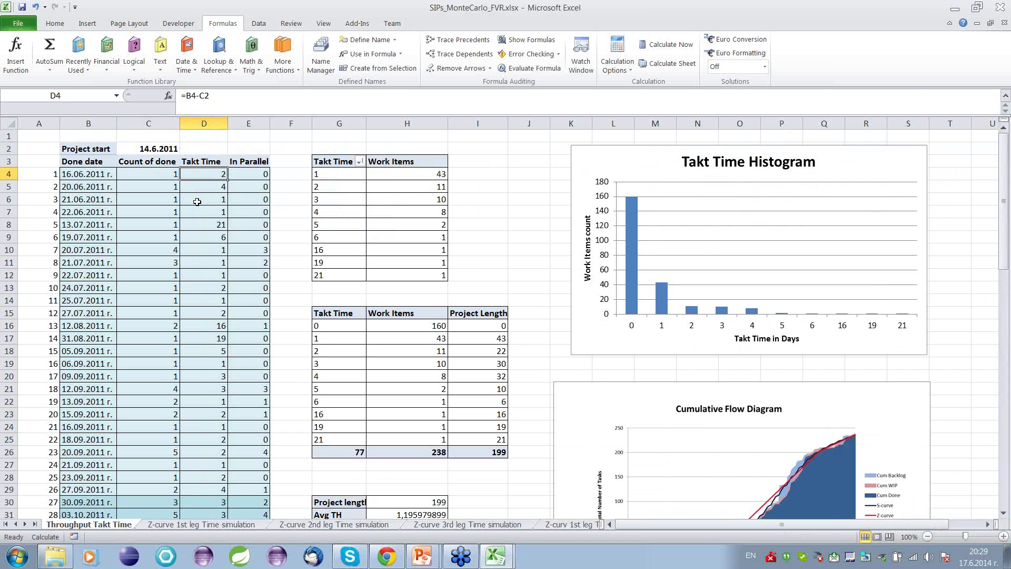
Step: Inspect the In Parallel formulas and compare the count, takt time and parallel cells of the 20.07.2011 row
left_click(247, 123)
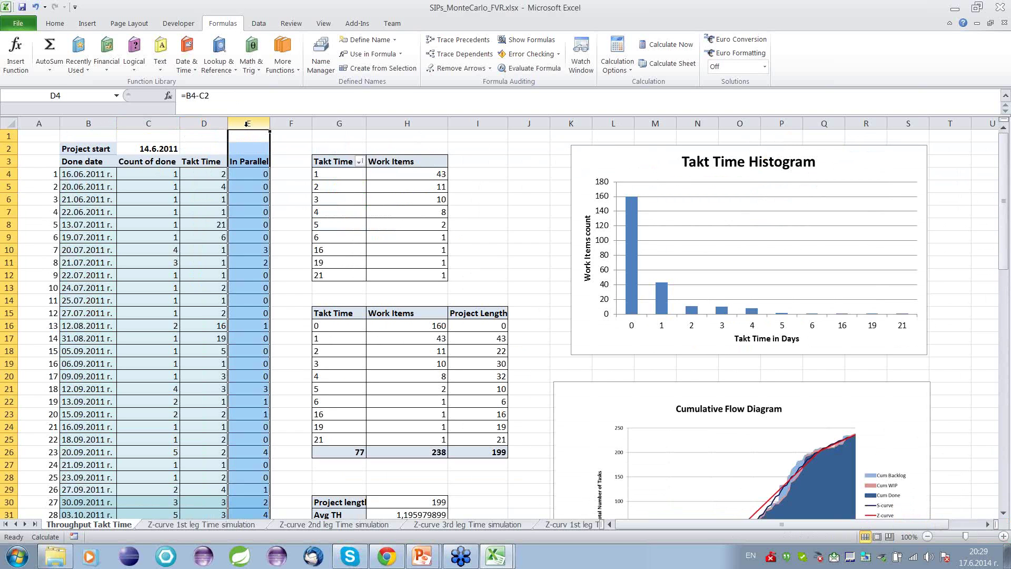
left_click(247, 161)
key("Down")
key("Down")
key("Down")
key("Down")
key("Down")
key("Down")
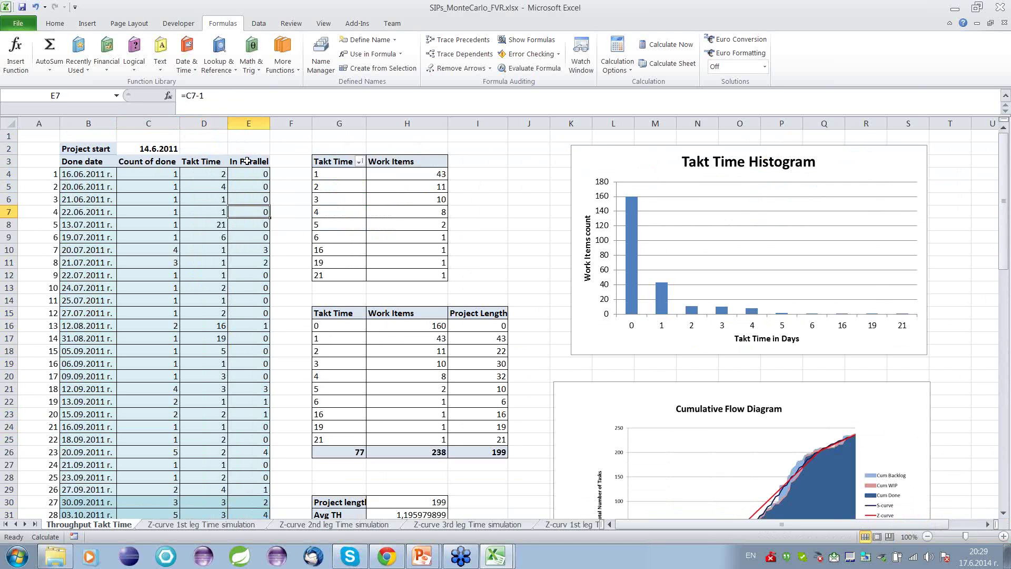
key("Down")
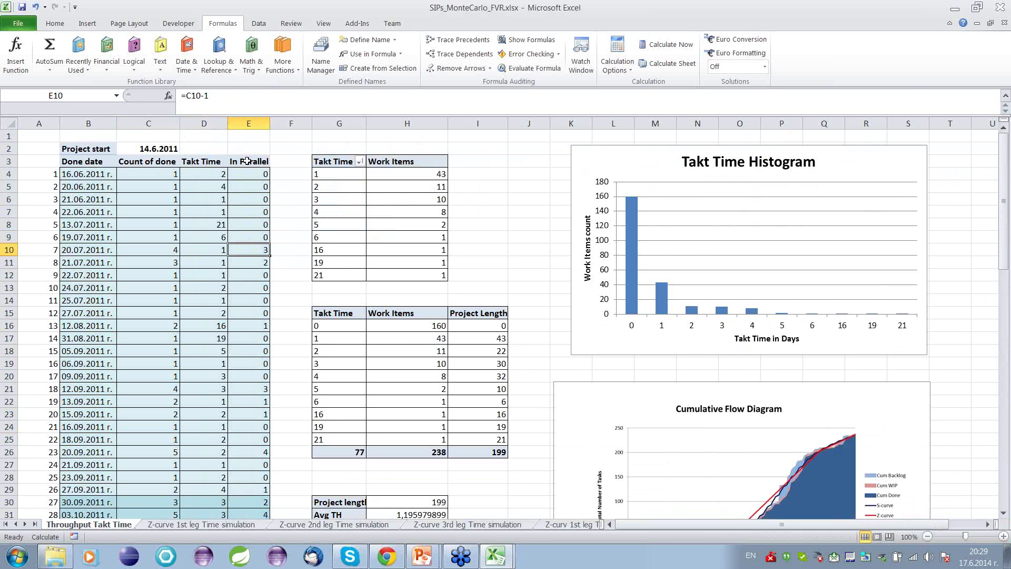
key("Left")
key("Left")
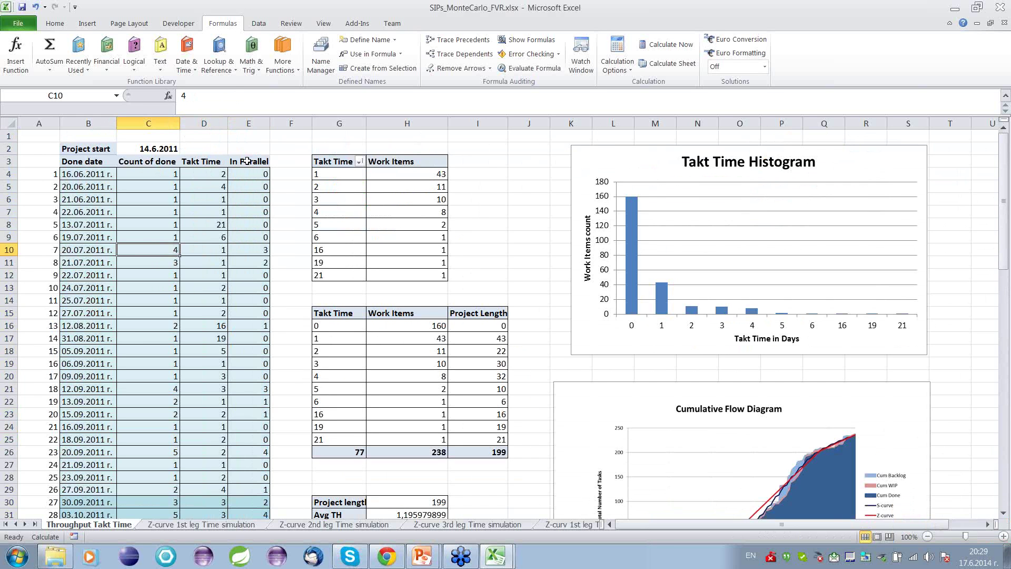
key("Right")
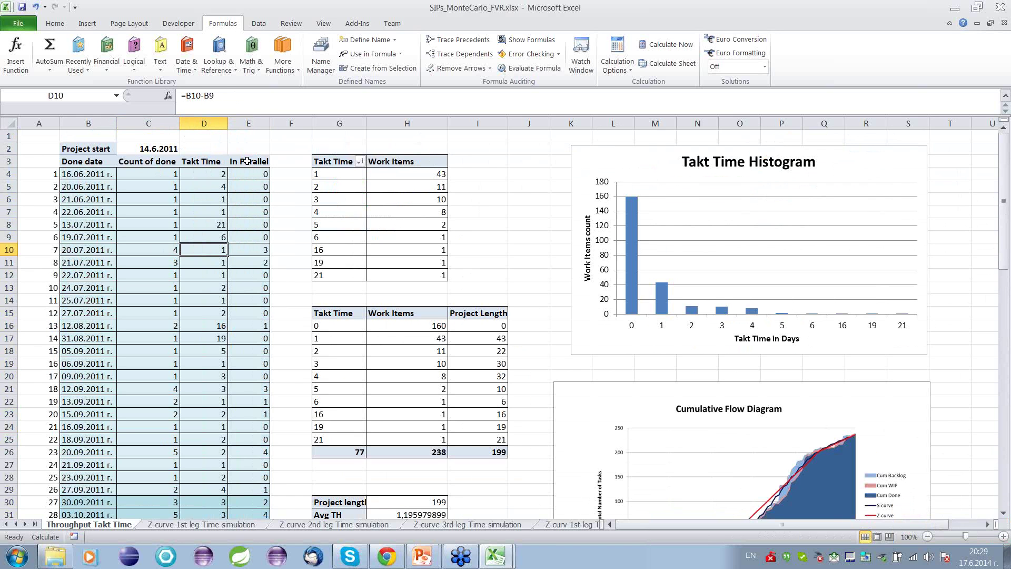
key("Right")
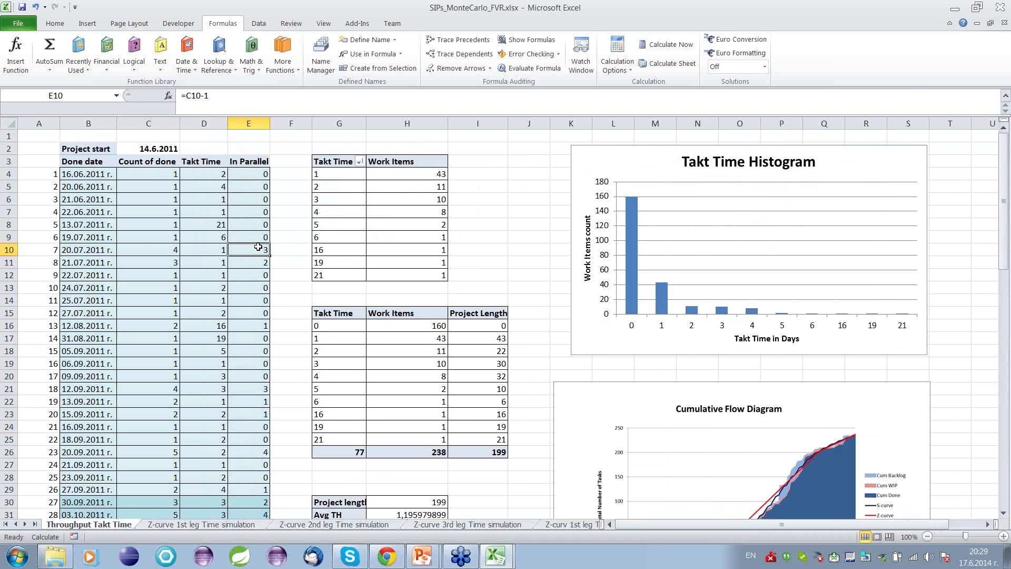
Step: Check the In Parallel column's total formula in E82 and return to the beginning of the table
scroll(258, 246, "down", 19)
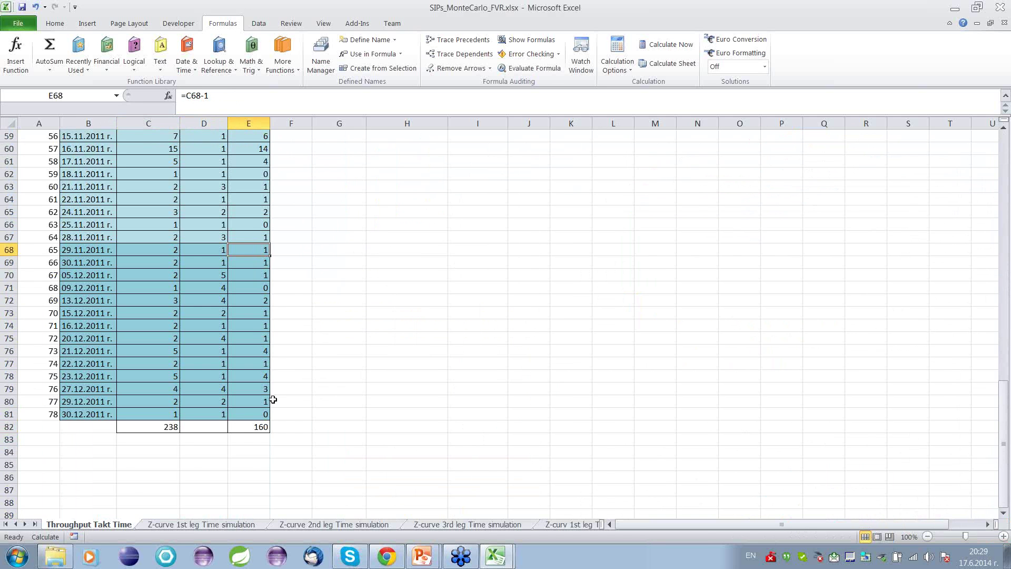
left_click(243, 426)
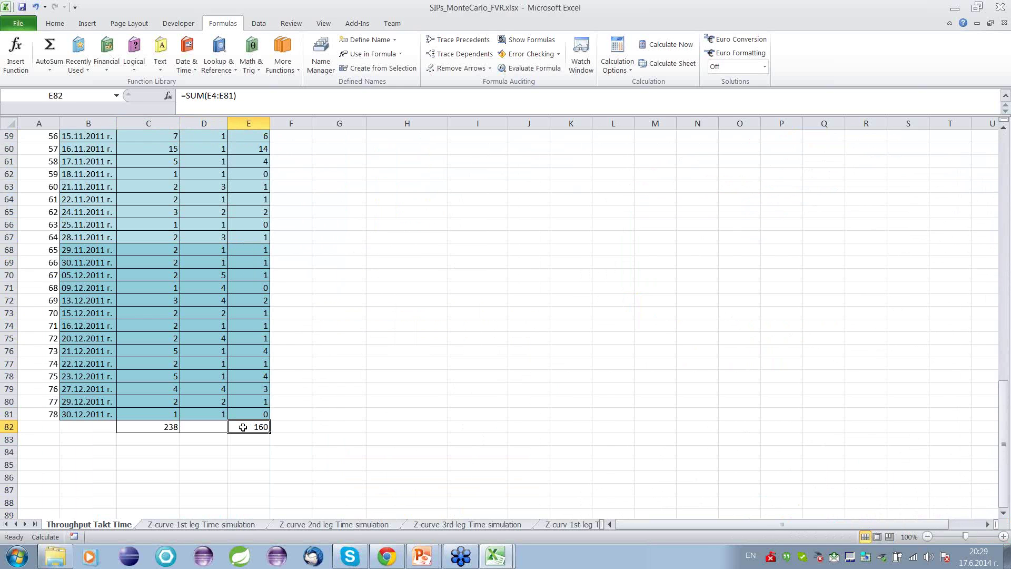
scroll(243, 427, "up", 19)
left_click(242, 427)
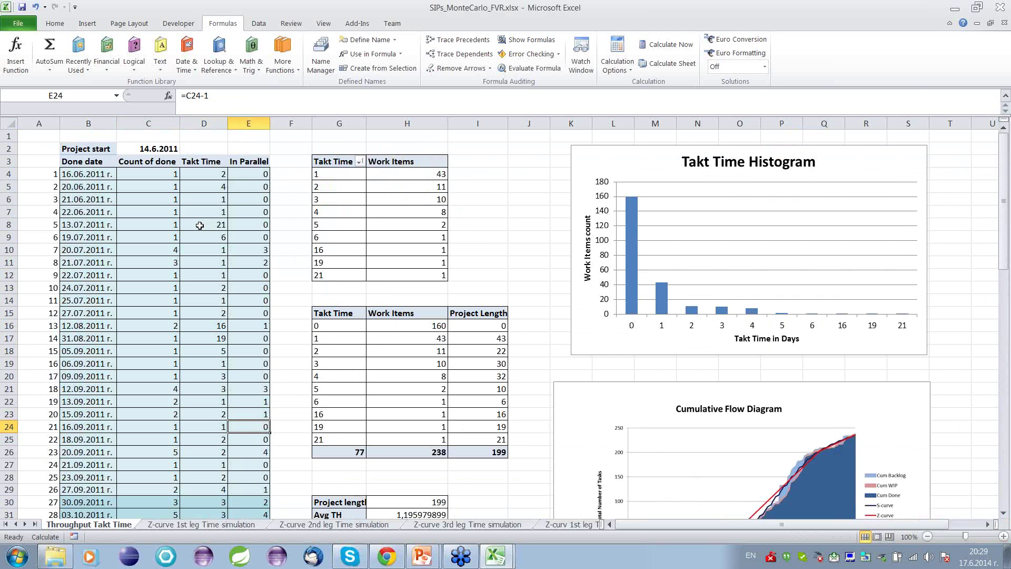
Step: Examine the PivotTable that groups work items by takt time, comparing its Takt Time and Work Items entries
left_click(199, 170)
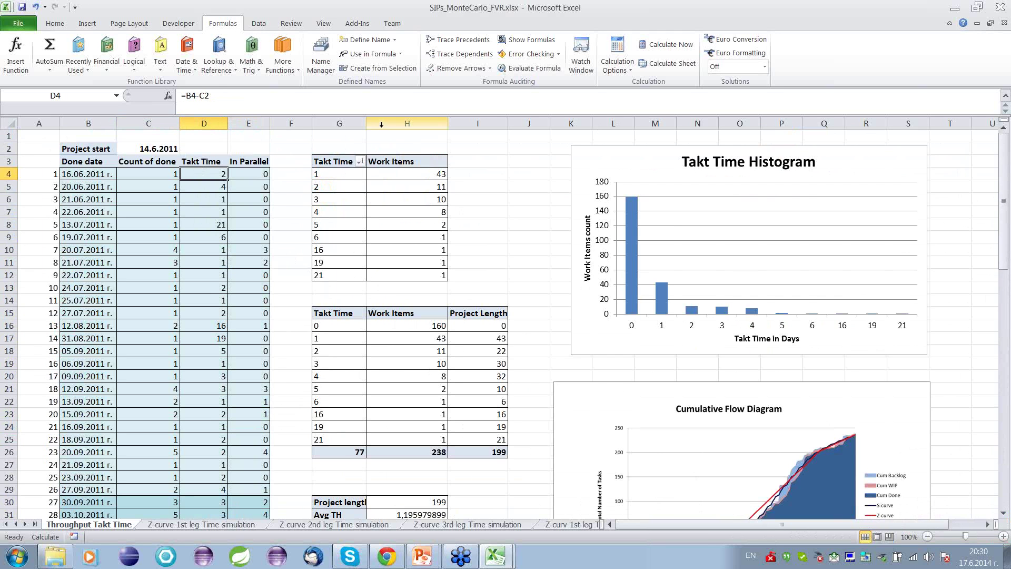
left_click_drag(352, 173, 407, 284)
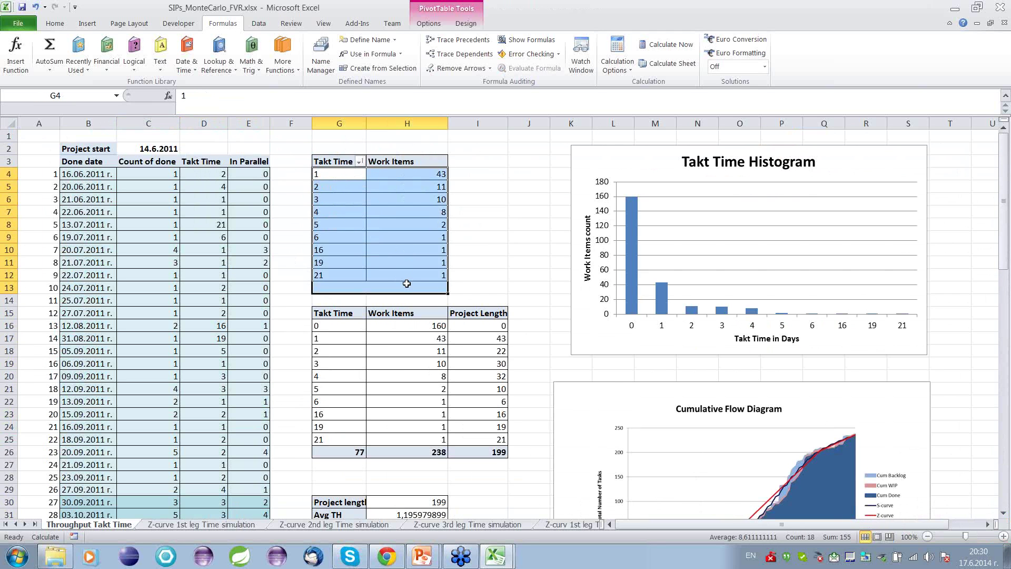
left_click(403, 247)
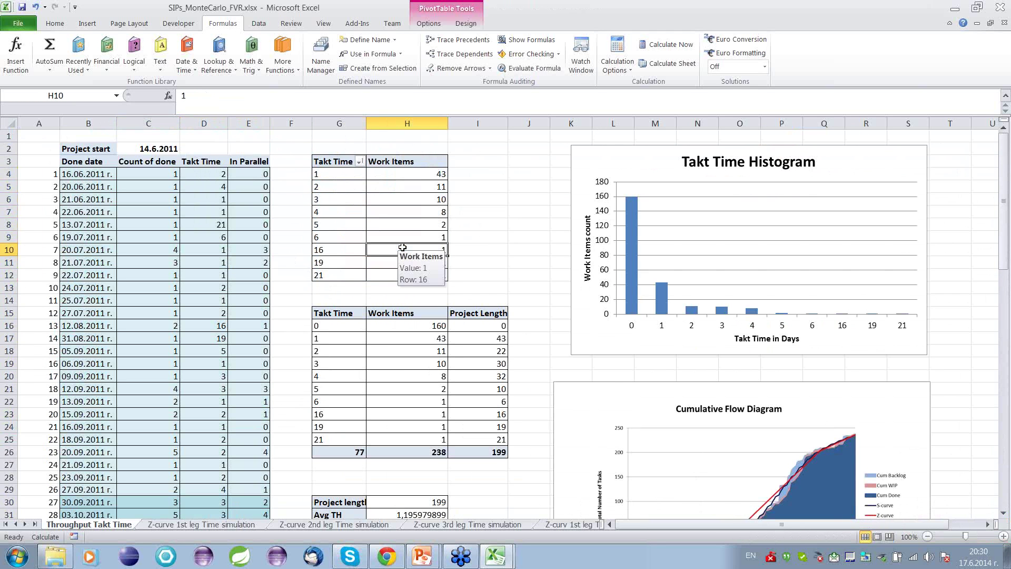
left_click(469, 255)
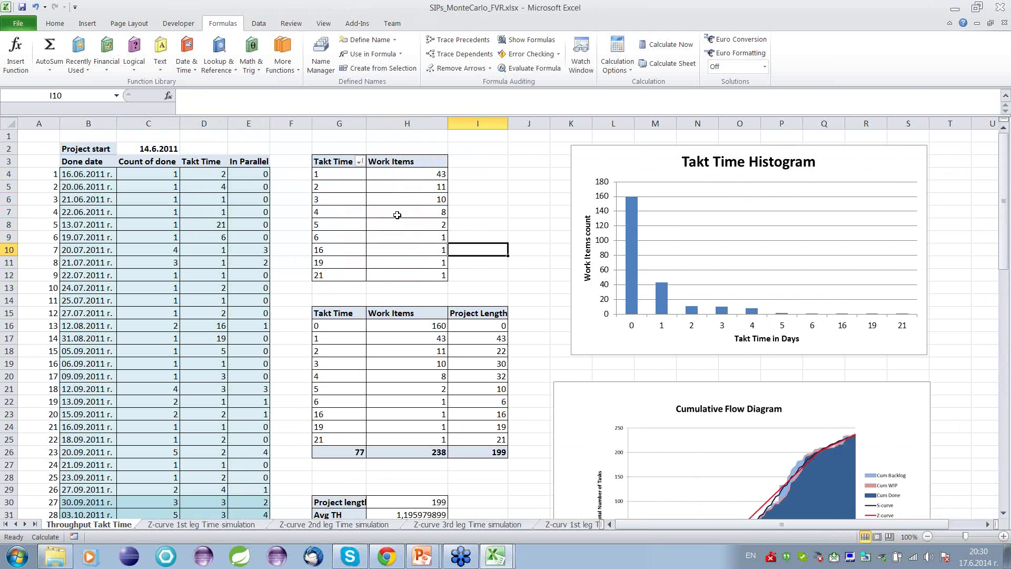
left_click(403, 178)
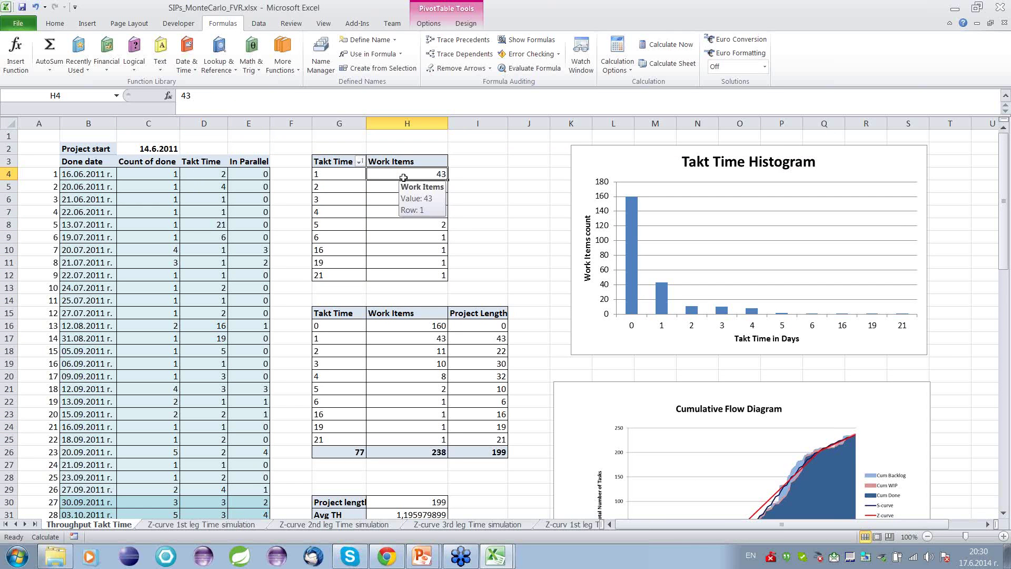
key("Left")
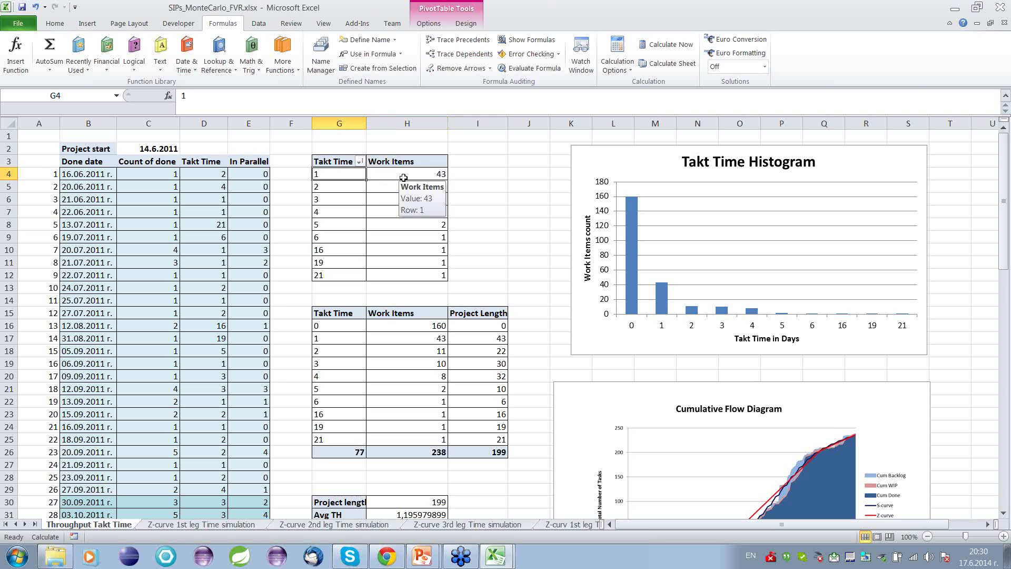
key("Down")
key("Down")
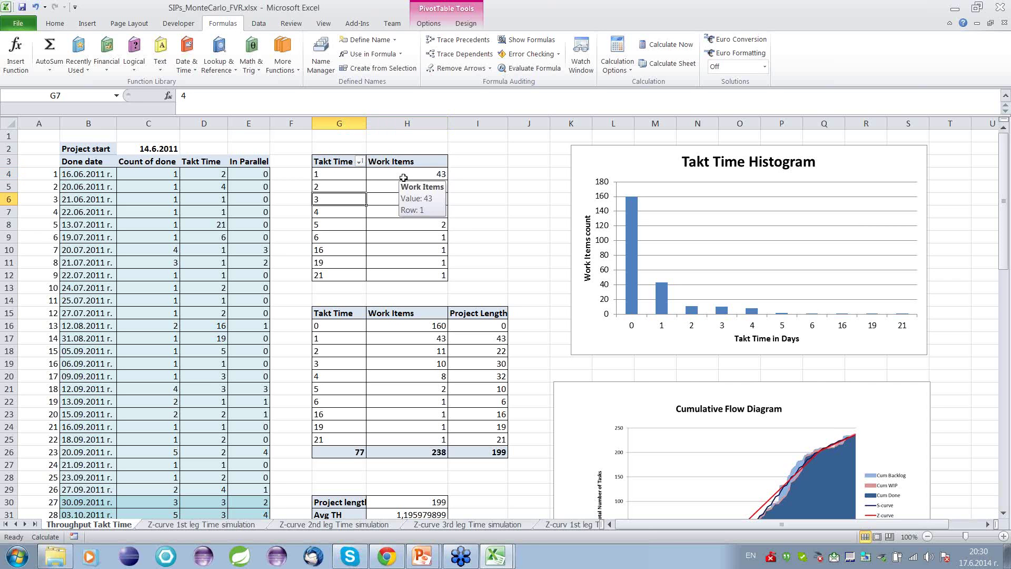
key("Right")
key("Down")
key("Down")
key("Down")
key("Down")
key("Down")
key("Down")
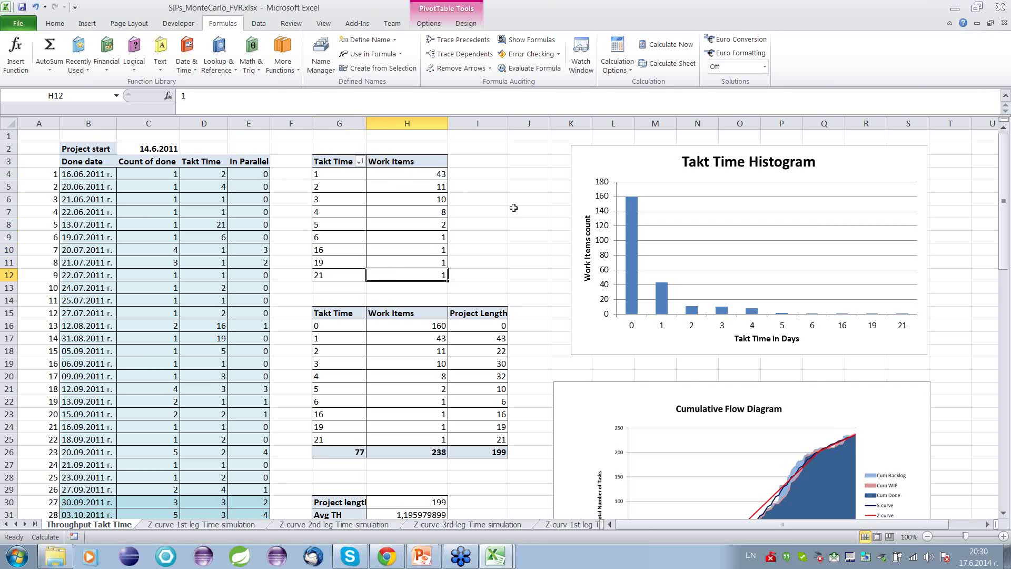
key("Left")
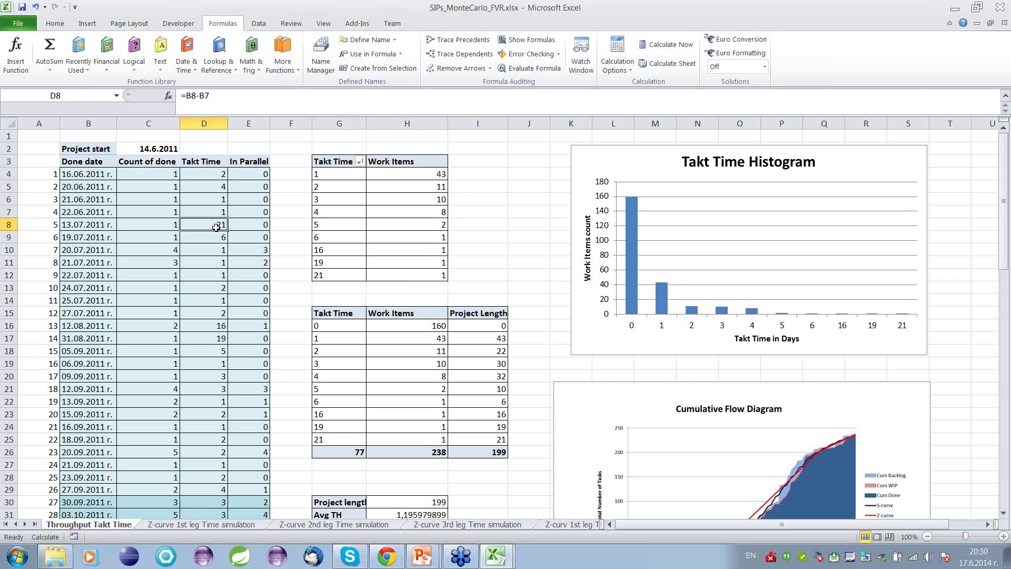
Step: Compare the 13.07.2011 takt time in D8 with the PivotTable's Takt Time and Work Items entries in the same row
key("Right")
key("Right")
key("Right")
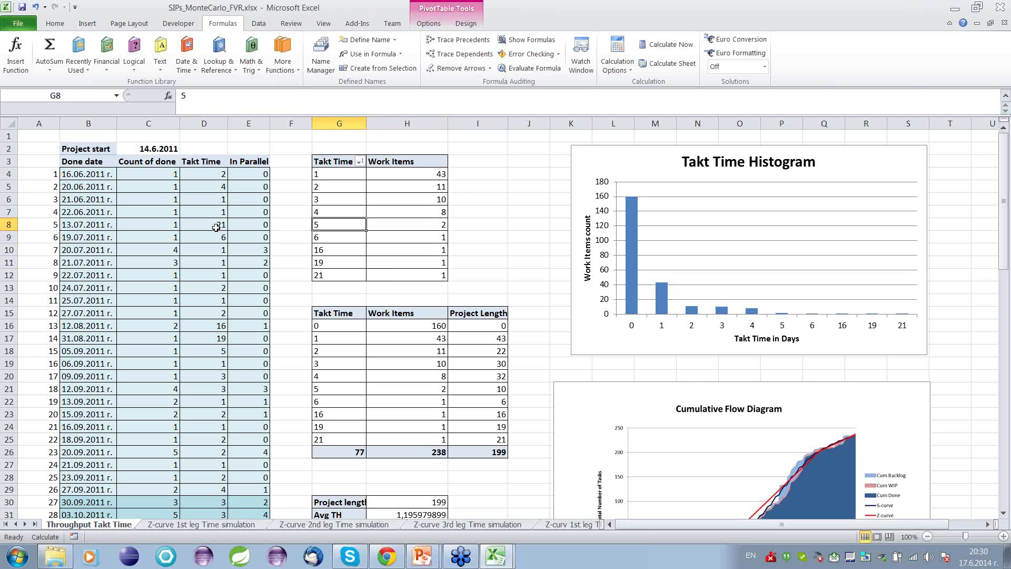
key("Right")
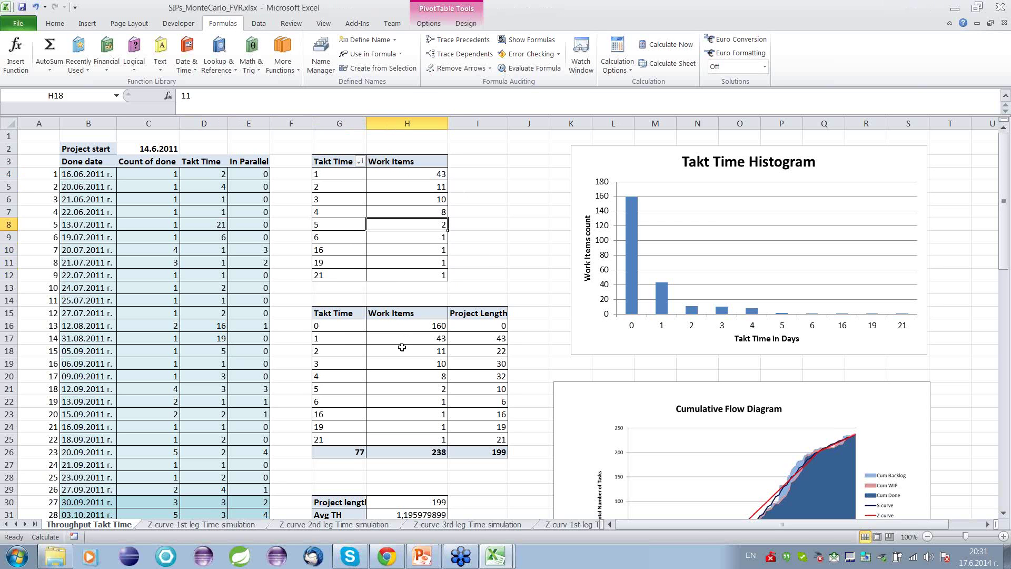
Step: Examine the second Takt Time table below the PivotTable and inspect its zero takt time row, including the Project Length formula in I16
left_click_drag(338, 339, 447, 436)
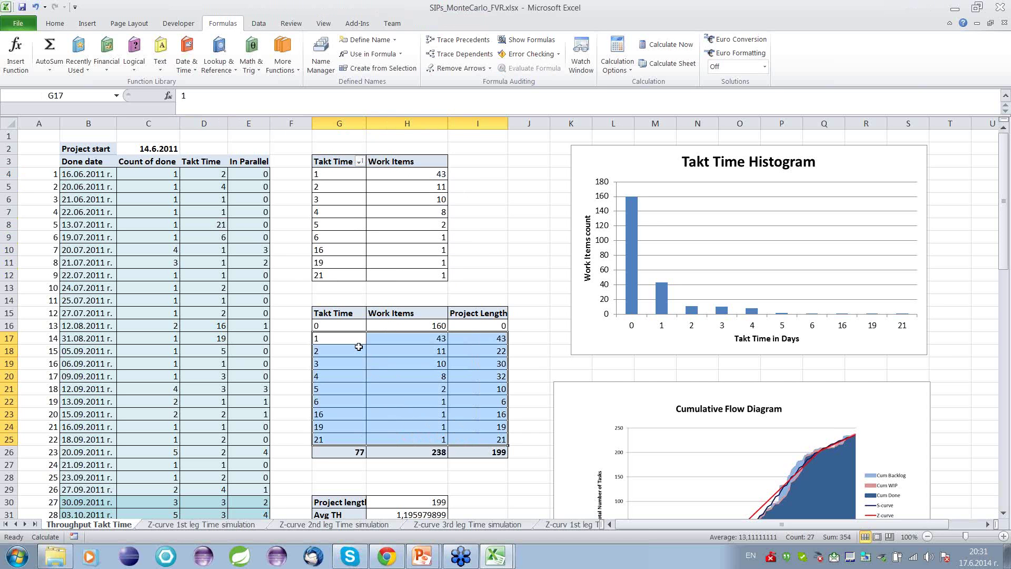
left_click(341, 324)
key("Right")
key("Right")
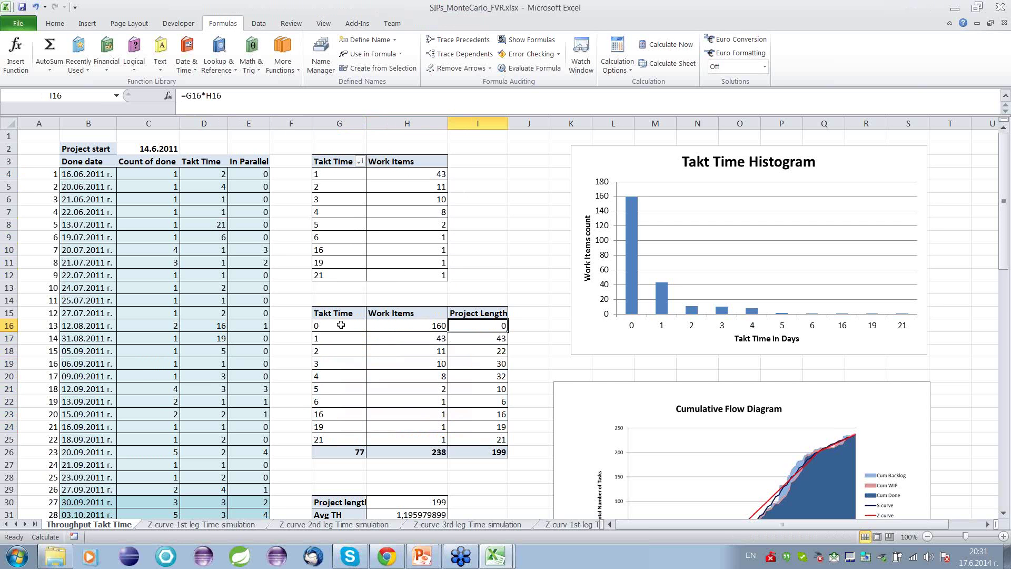
key("Left")
key("Left")
key("Right")
key("Right")
key("Left")
key("Left")
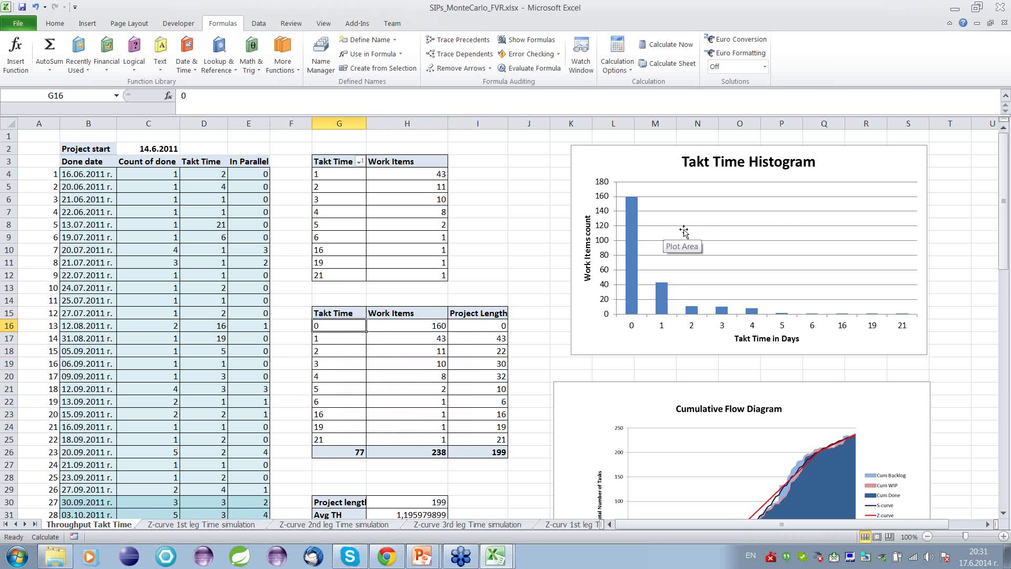
Step: Select the Takt Time Histogram and examine its bars and source ranges, including the zero-day bar
left_click(829, 162)
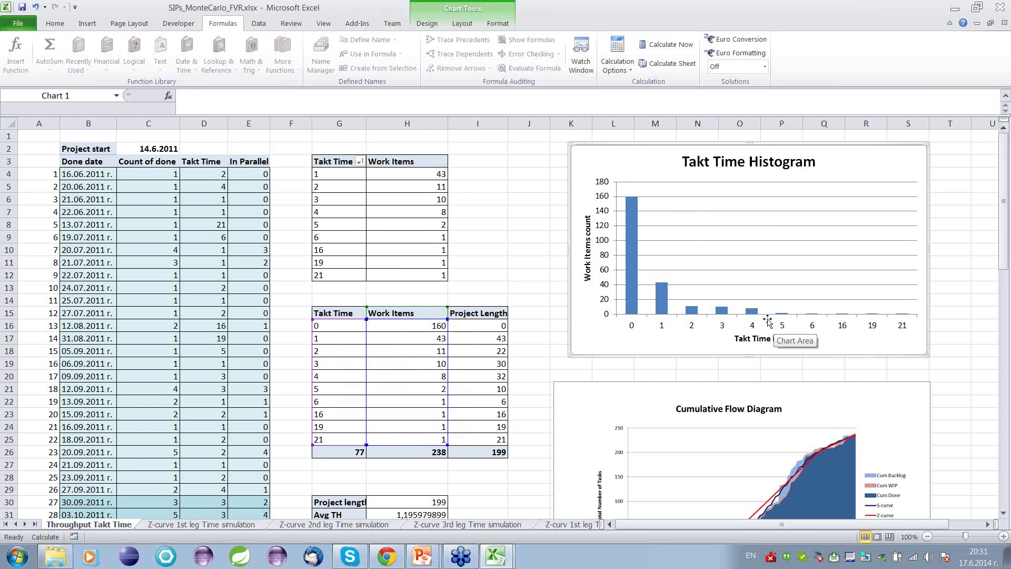
mouse_move(636, 208)
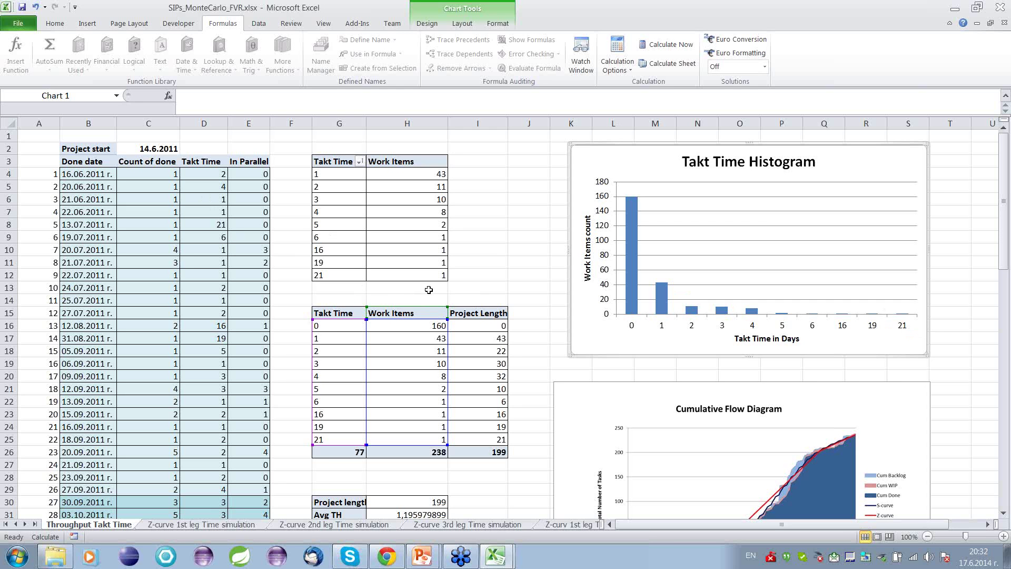
Step: Highlight the lighter-shaded first-leg rows of the Done date table and locate their last row, 27.09.2011
left_click(101, 176)
left_click_drag(102, 177, 248, 493)
left_click(283, 373)
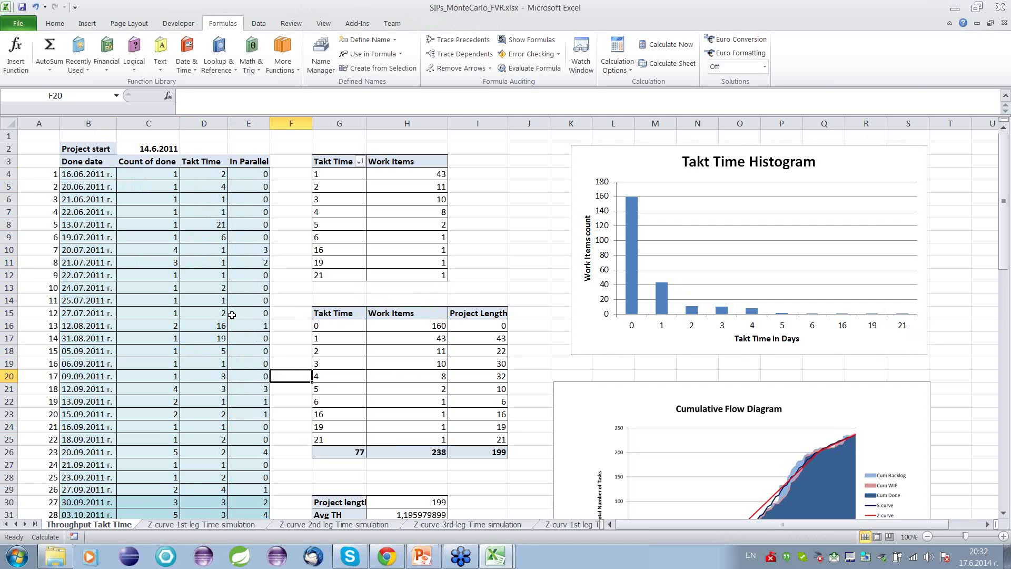
scroll(232, 314, "down", 1)
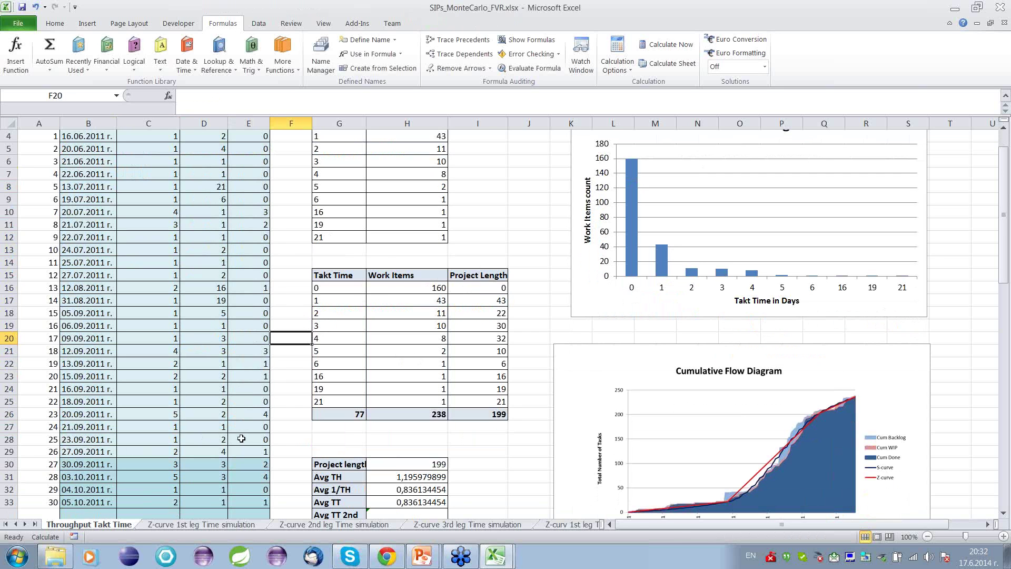
left_click_drag(237, 453, 111, 451)
left_click(131, 452)
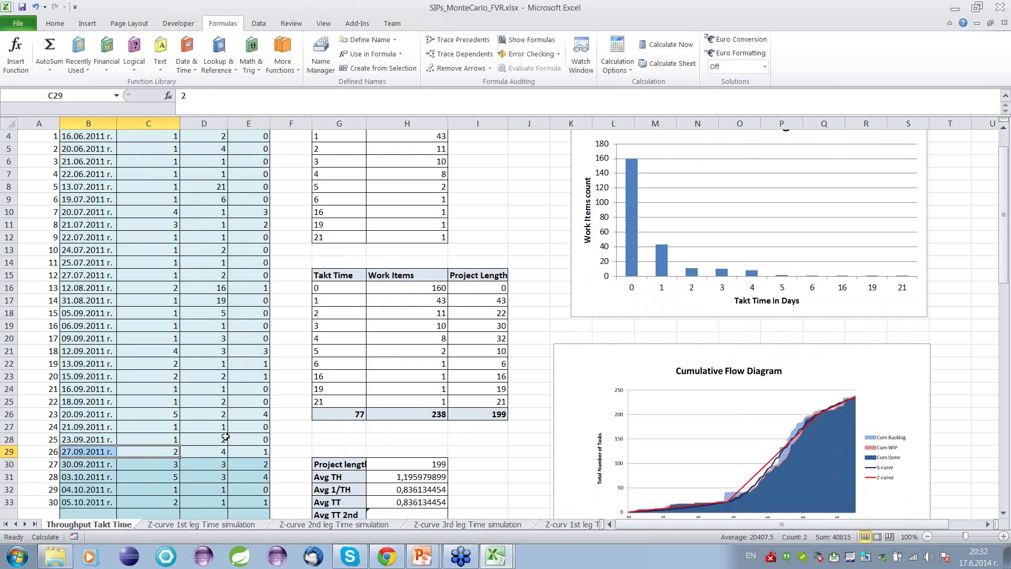
Step: Examine the remaining leg sections of the Done date table, check the 29.11.2011 formula in D68, and return to the table's beginning
scroll(226, 436, "down", 8)
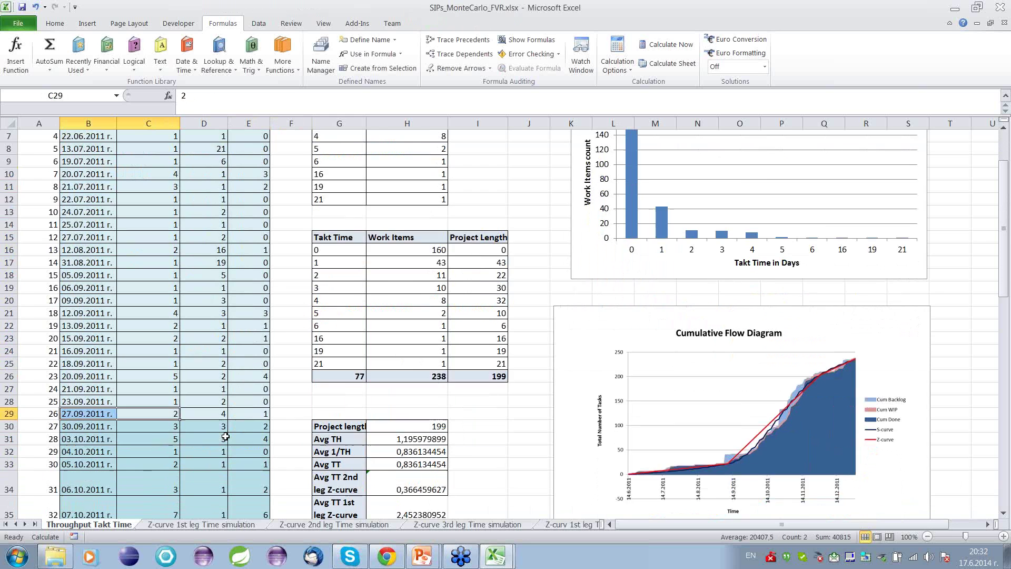
scroll(225, 436, "down", 5)
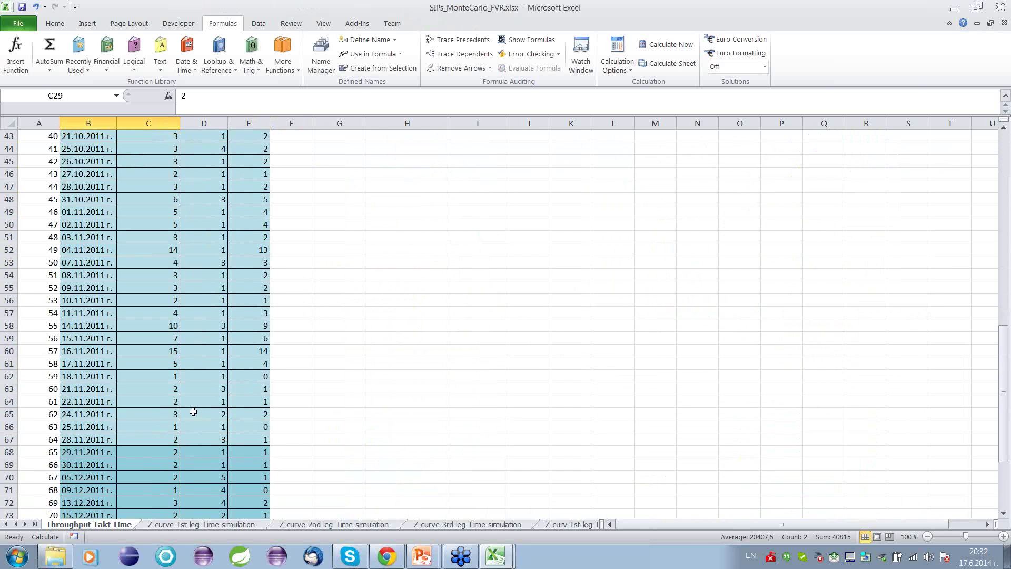
left_click(193, 411)
left_click(195, 456)
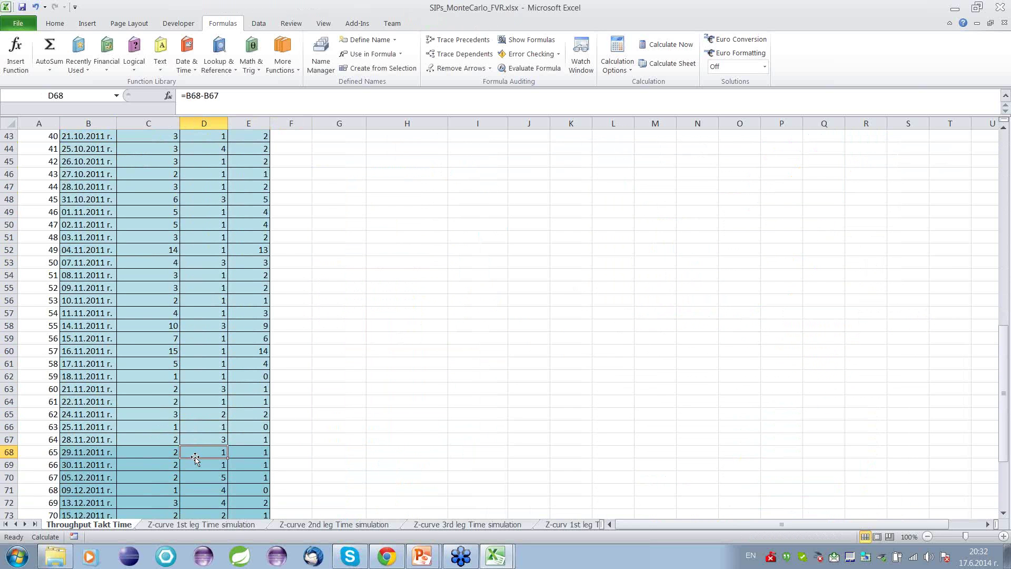
scroll(195, 456, "down", 3)
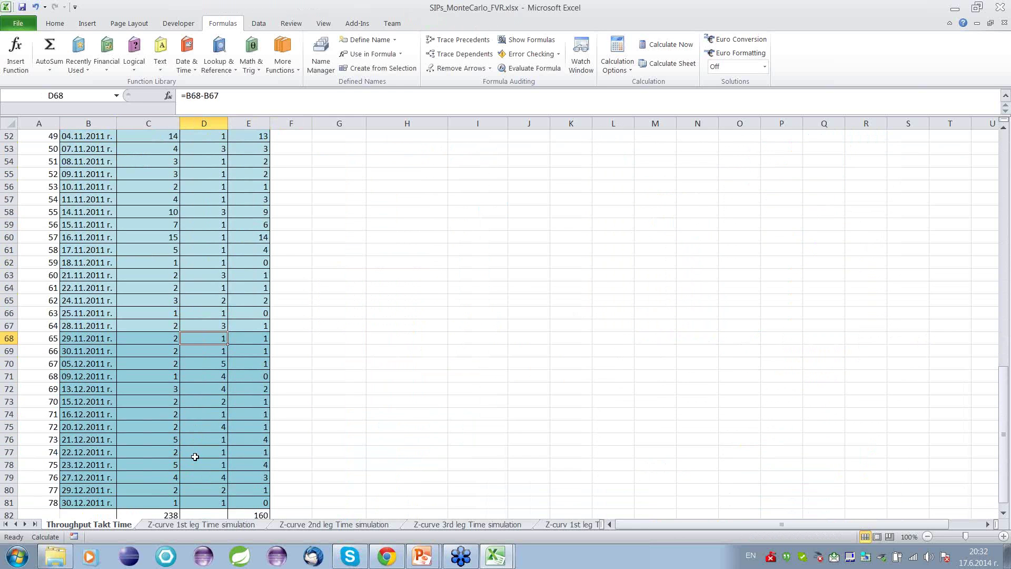
scroll(195, 456, "up", 2)
scroll(195, 457, "up", 5)
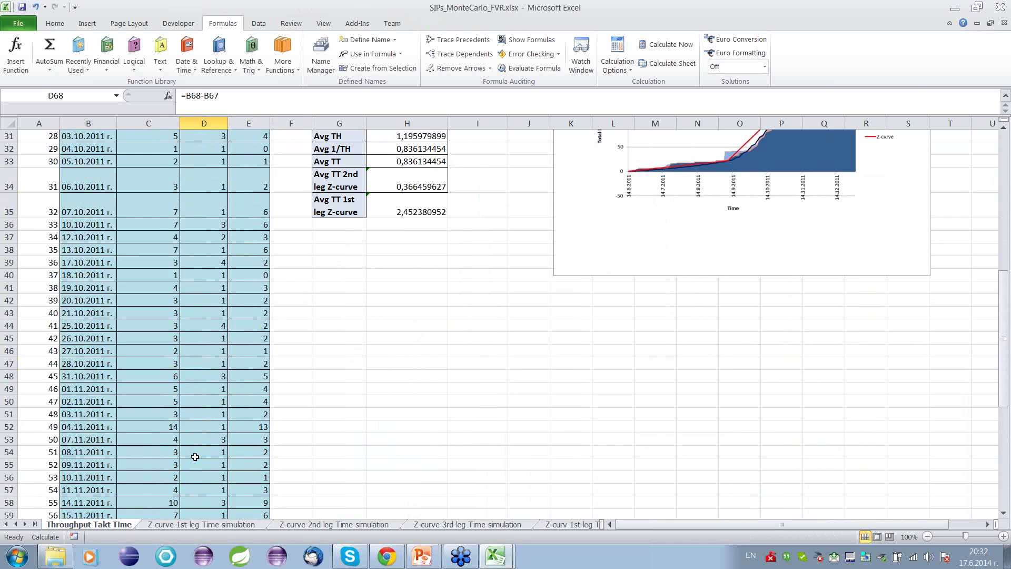
scroll(195, 457, "up", 10)
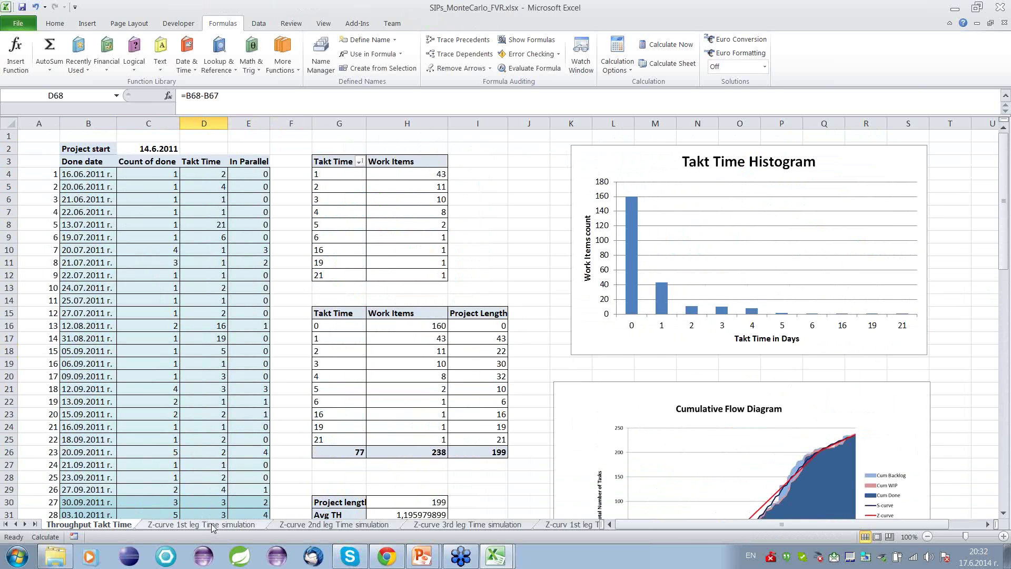
Step: Switch to the PowerPoint slide show and advance to the "Data for the baseline project" slide
key("alt+Tab")
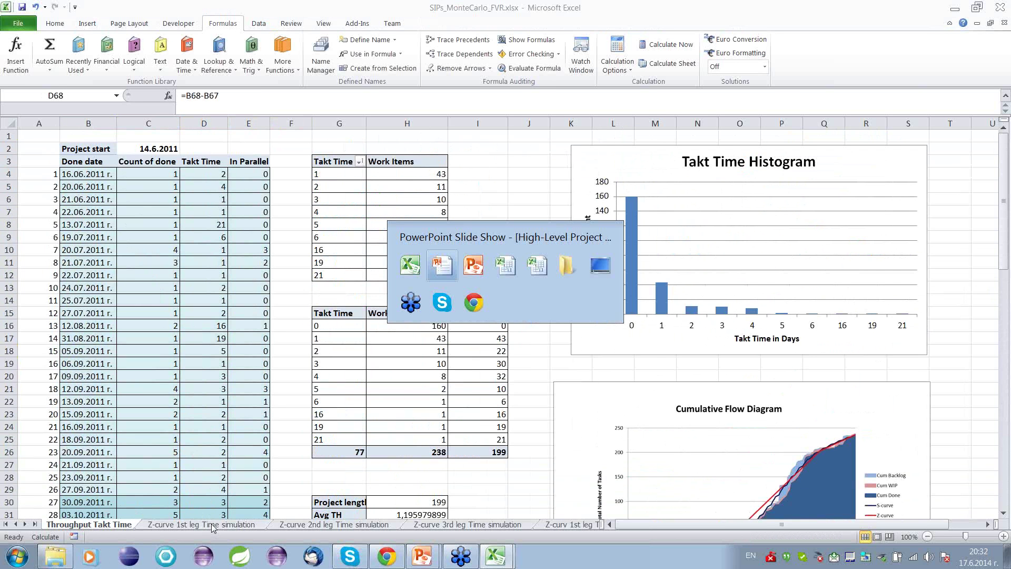
key("alt+Tab")
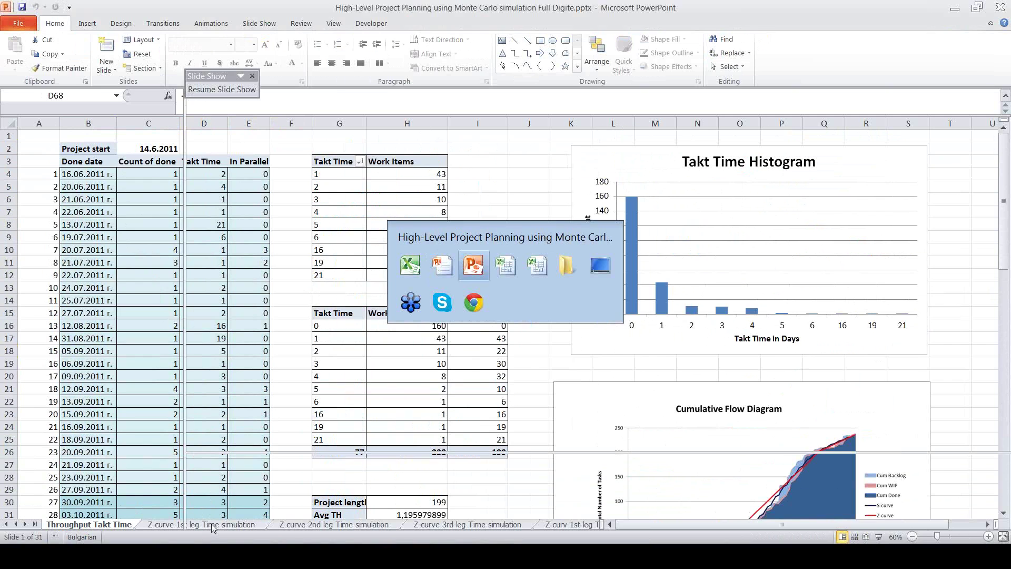
key("alt+Tab")
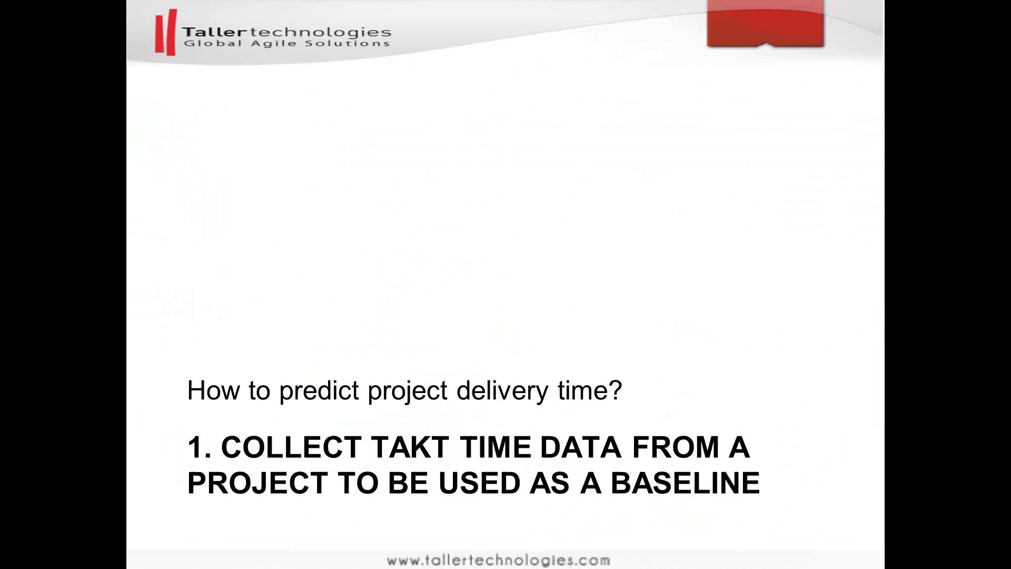
key("Right")
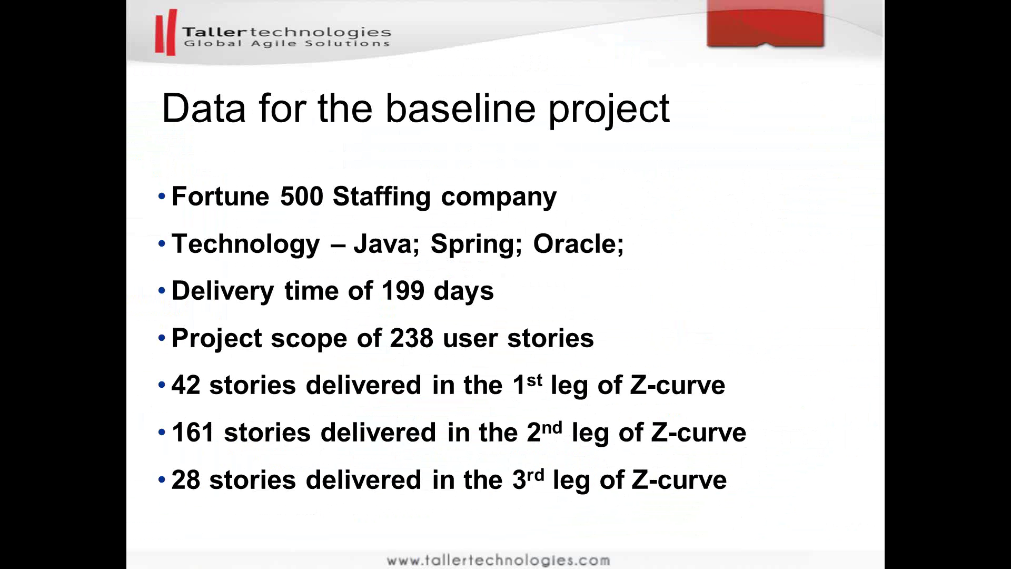
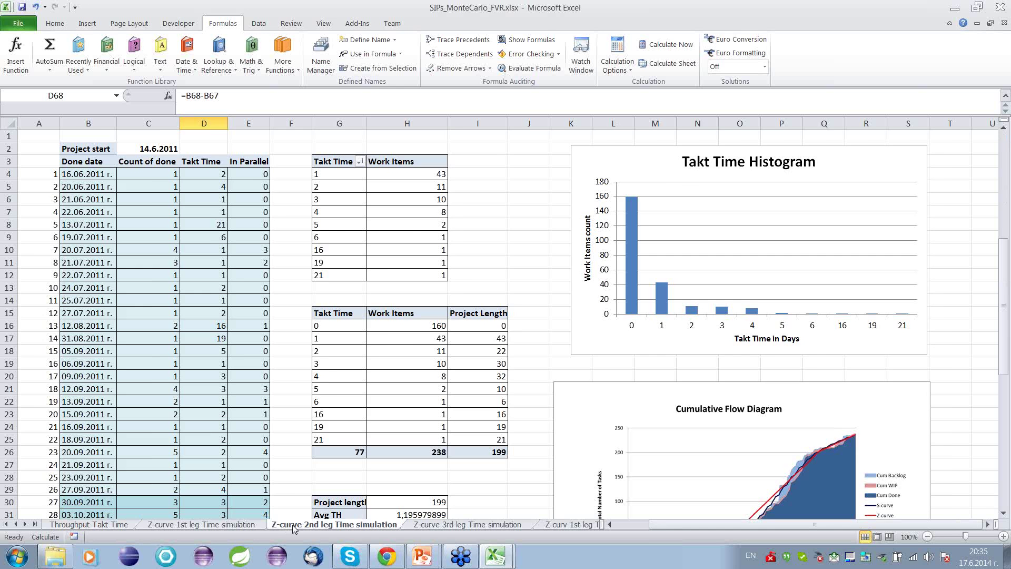
Step: Go to the beginning of the Z-curve 2nd leg Time simulation sheet and select the first Takt Time value, B3
left_click(1003, 129)
left_click(1003, 129)
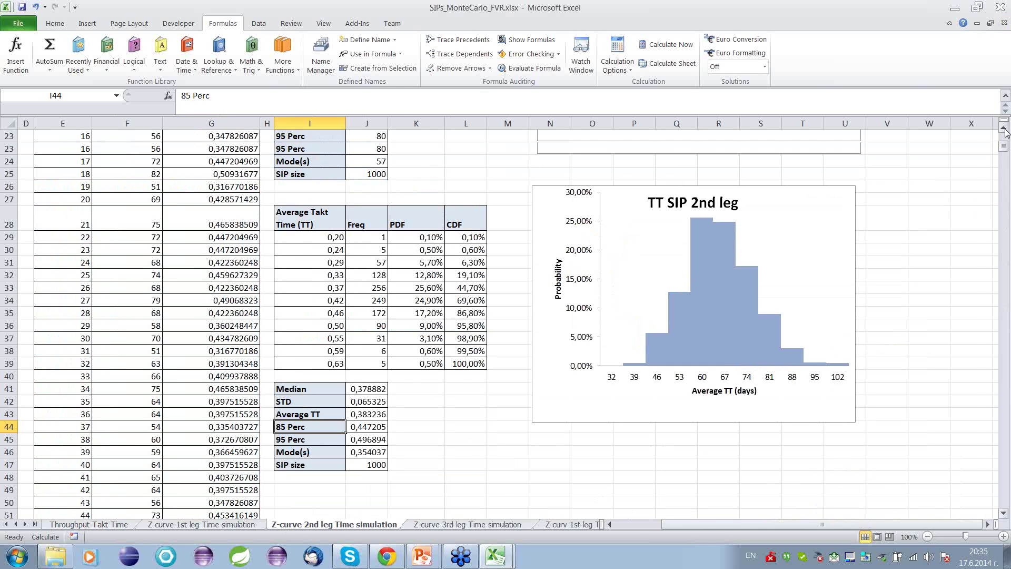
left_click(1003, 129)
left_click(1003, 129)
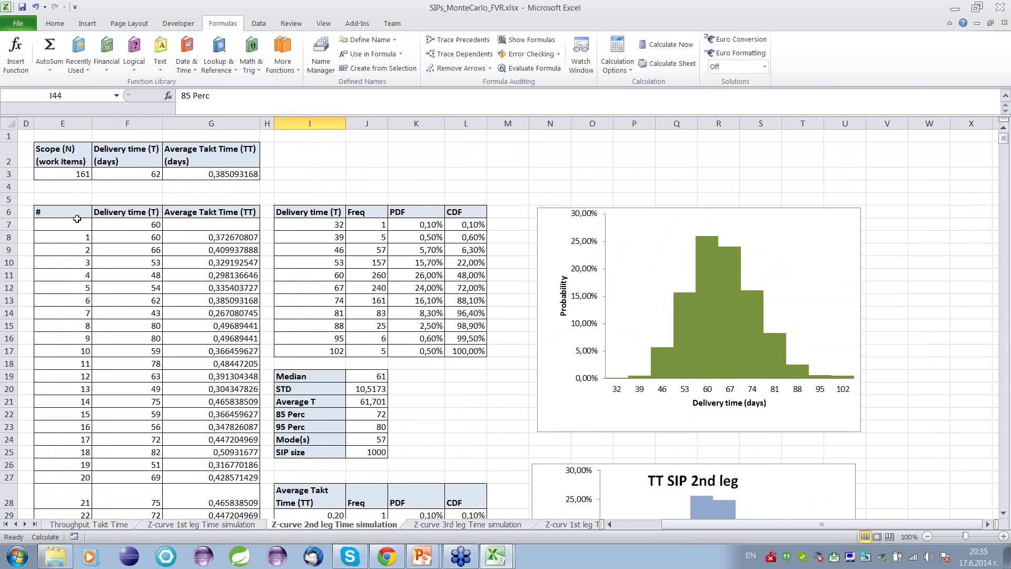
left_click(641, 529)
left_click(121, 179)
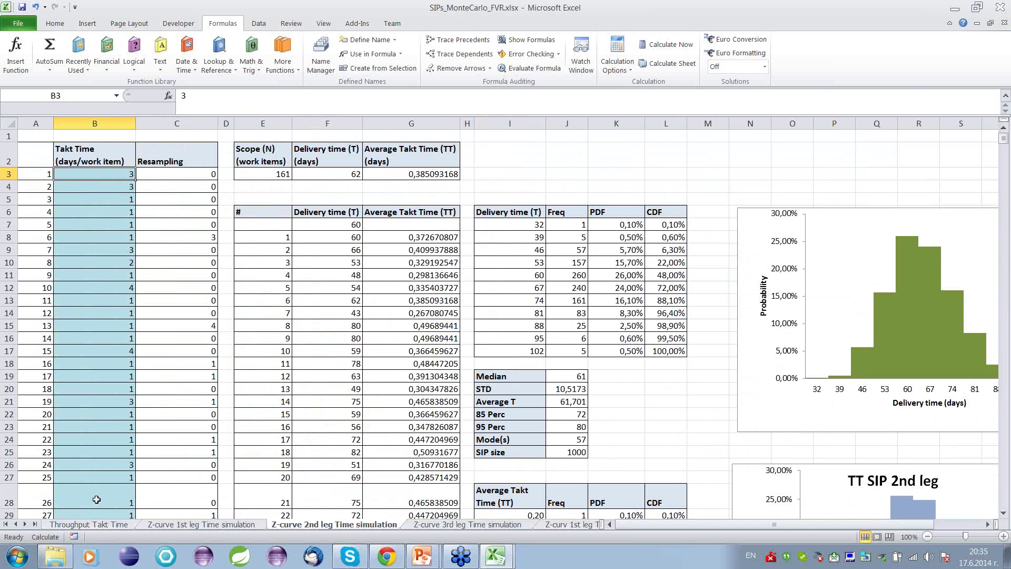
Step: Check the second-leg rows starting at 30.09.2011 in the Throughput Takt Time sheet
left_click(97, 524)
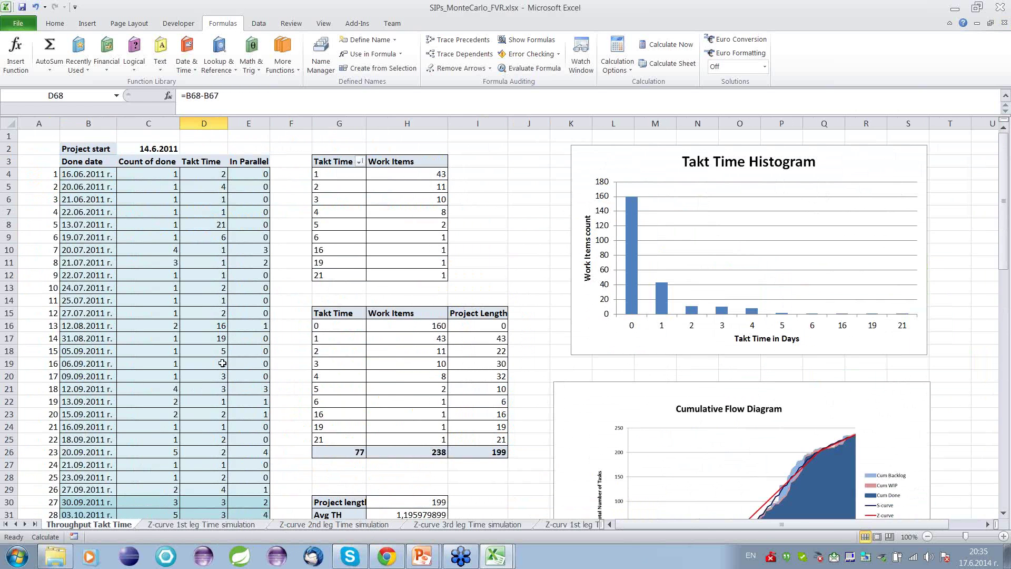
scroll(223, 363, "down", 1)
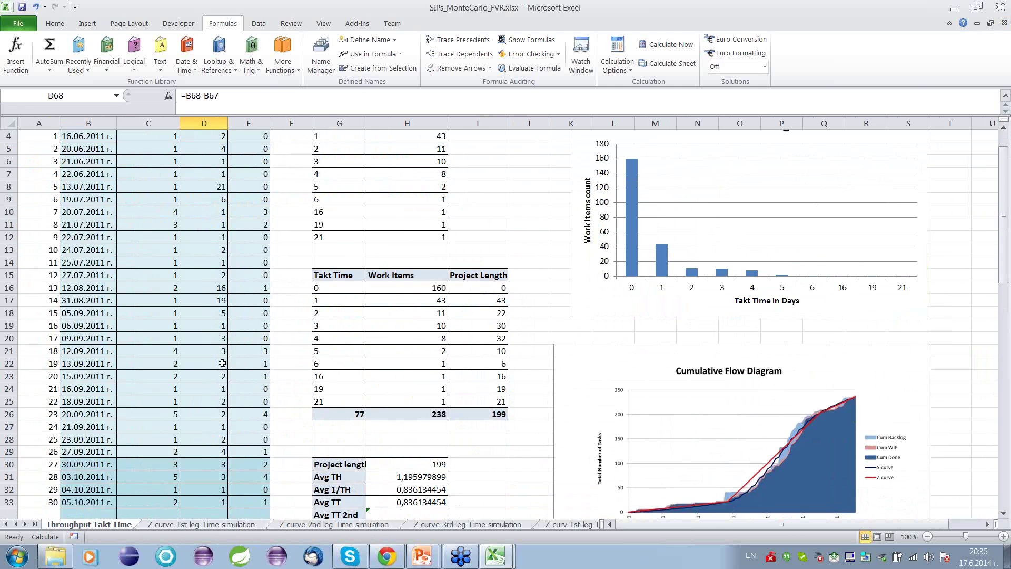
scroll(222, 363, "down", 2)
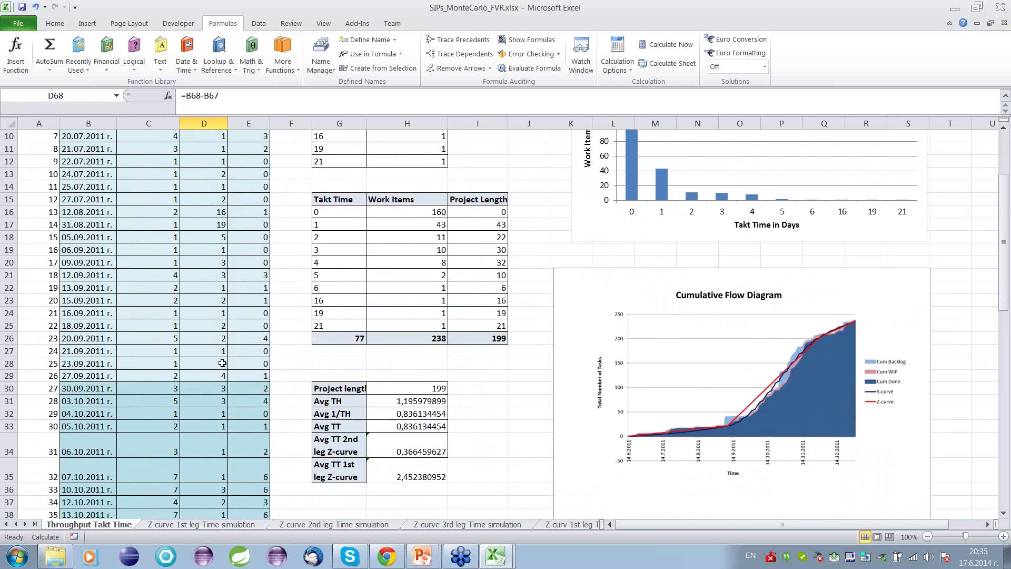
Step: Return to the Z-curve 2nd leg Time simulation sheet and go through the Takt Time values from B3 to B18
left_click(318, 524)
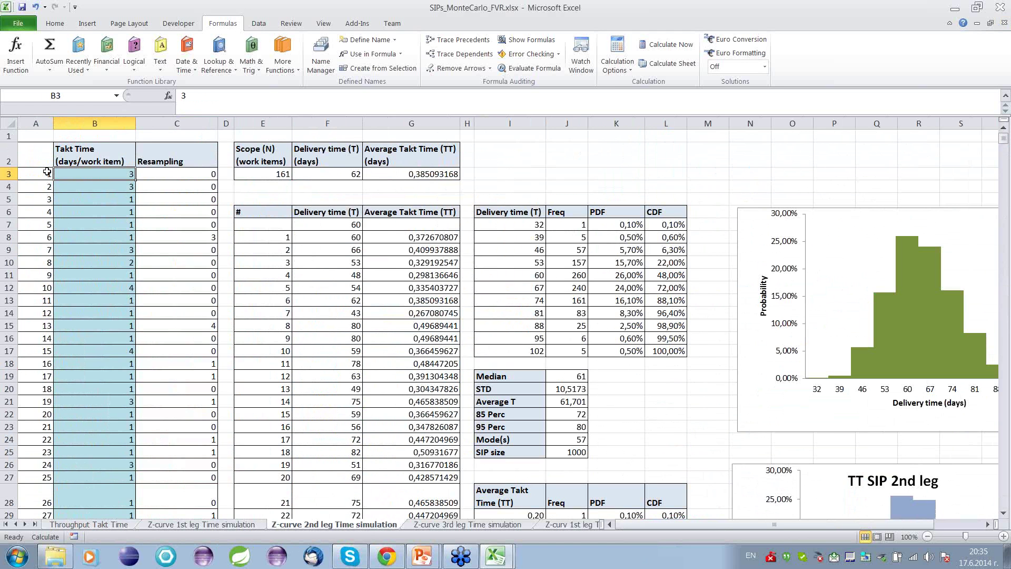
key("Down")
key("Down")
key("Down")
key("Down")
key("Down")
key("Down")
key("Down")
key("Down")
key("Down")
key("Down")
key("Down")
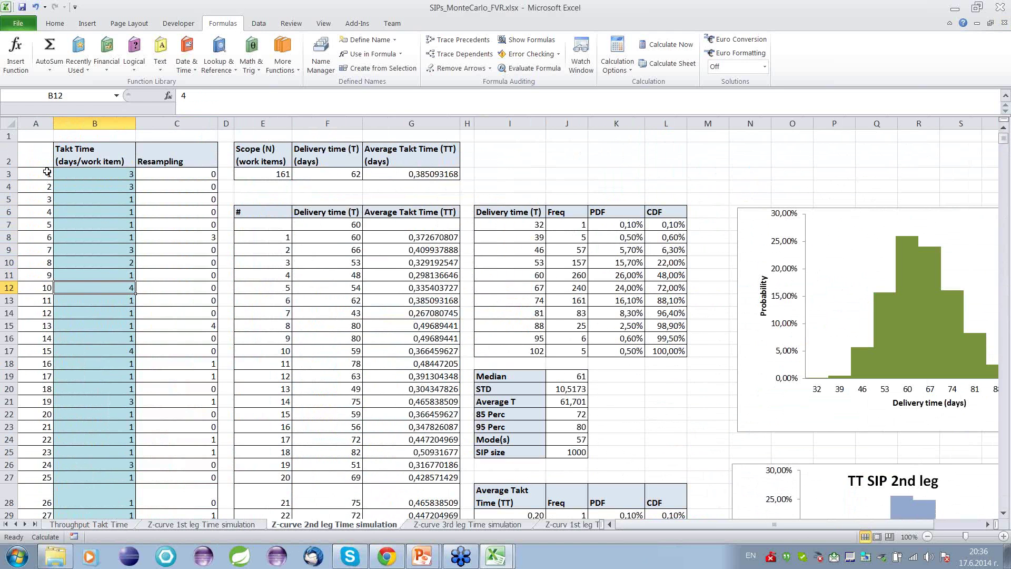
key("Down")
key("Down")
key("Down")
key("Down")
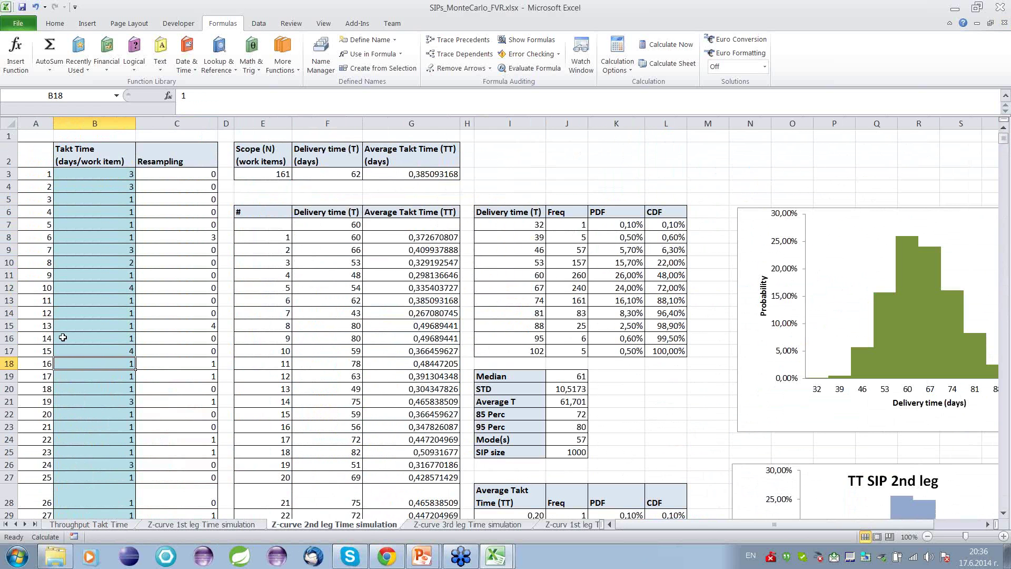
Step: In the Throughput Takt Time sheet, select the second leg's Count of done values, C30:C67, to check their sum
left_click(90, 524)
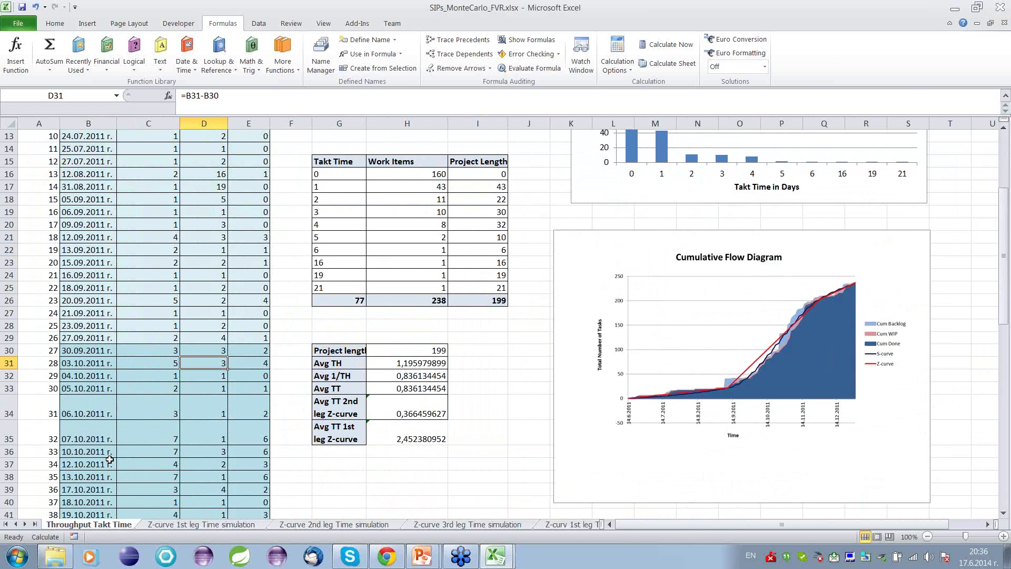
left_click(163, 353)
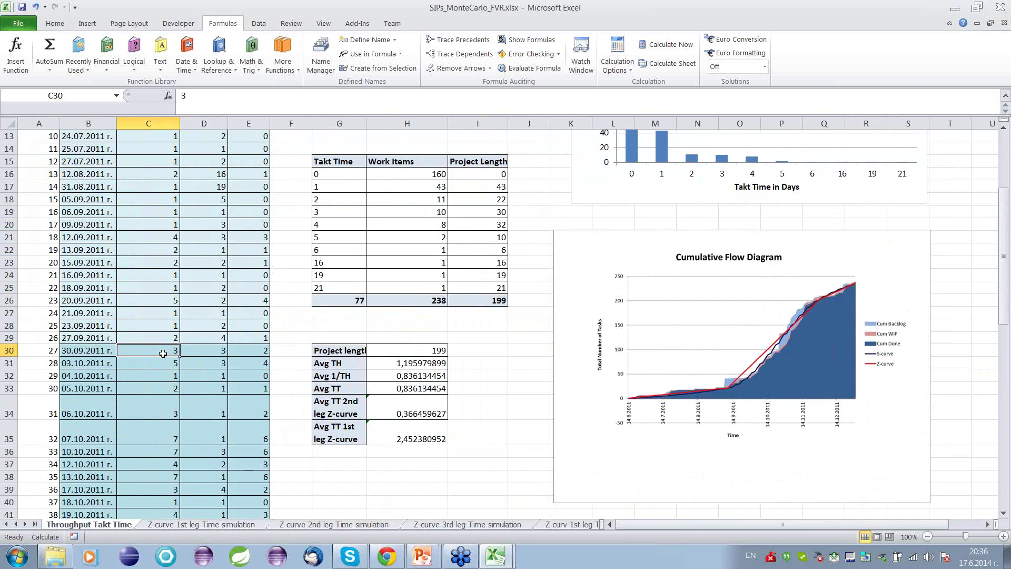
key("shift+Down")
key("shift+Down")
key("shift+Down")
key("shift+Down")
key("shift+Down")
key("shift+Down")
key("shift+Down")
key("shift+Down")
key("shift+Down")
key("shift+Down")
key("shift+Down")
key("shift+Down")
key("shift+Down")
key("shift+Down")
key("shift+Down")
key("shift+Down")
key("shift+Down")
key("shift+Down")
key("shift+Down")
key("shift+Down")
key("shift+Down")
key("shift+Down")
key("shift+Down")
key("shift+Down")
key("shift+Down")
key("shift+Down")
key("shift+Down")
key("shift+Down")
key("shift+Down")
key("shift+Down")
key("shift+Down")
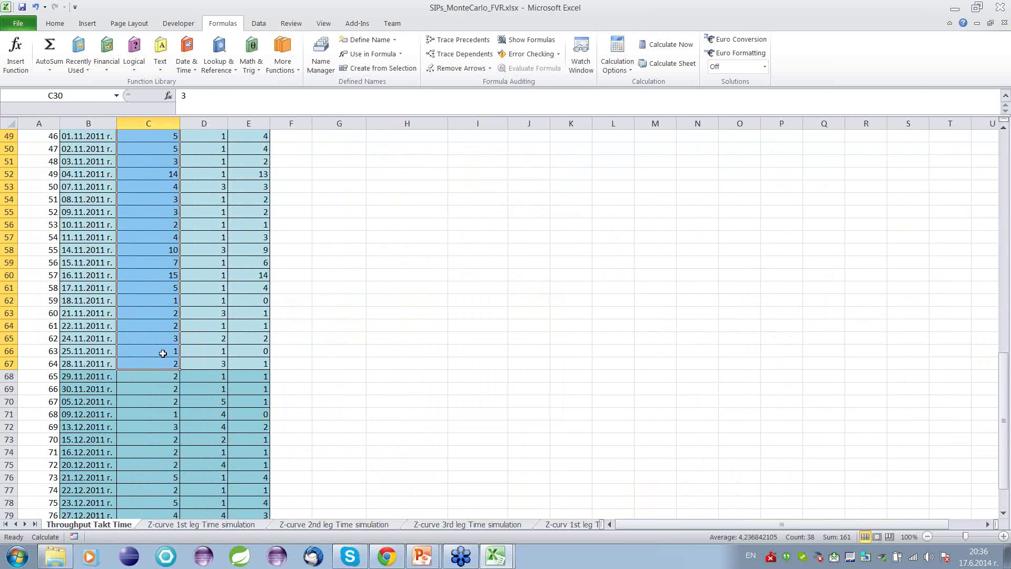
Step: Return to the Z-curve 2nd leg Time simulation sheet and go through the Takt Time column from B3 down past row 145
left_click(316, 524)
left_click(104, 175)
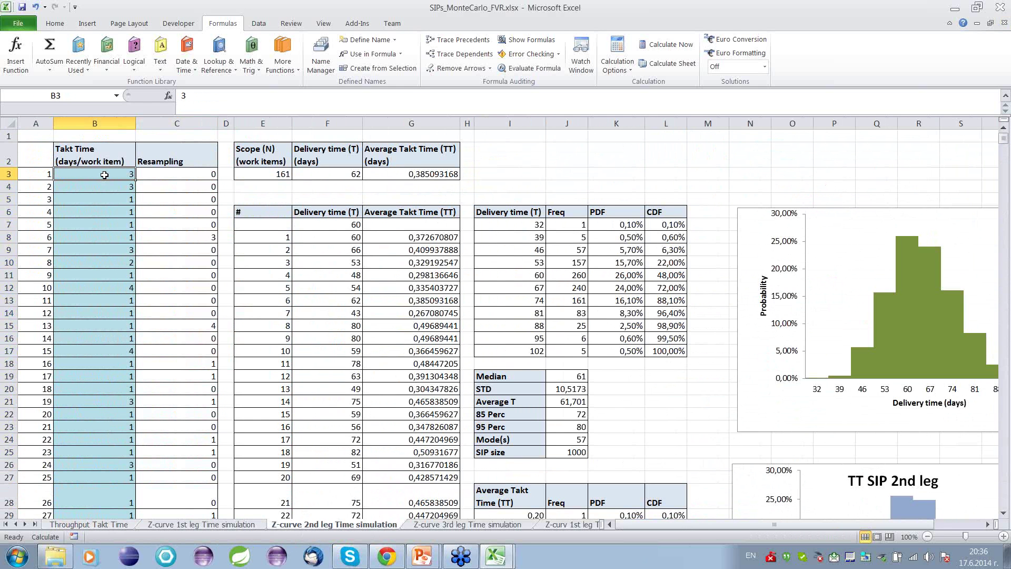
scroll(104, 175, "down", 9)
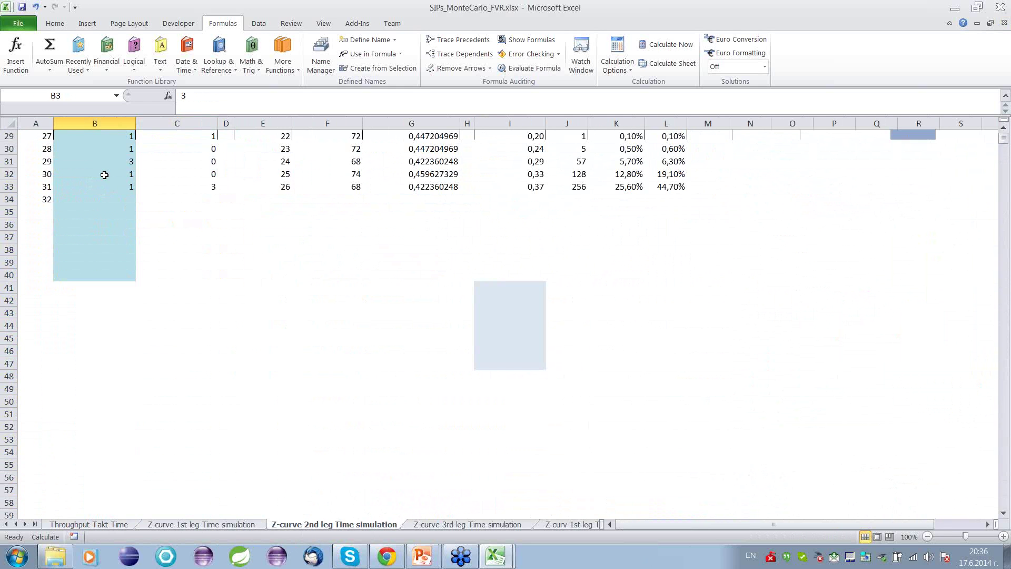
left_click(103, 289)
key("Down")
key("Down")
key("Down")
key("Down")
key("Down")
key("Down")
key("Down")
key("Down")
key("Down")
key("Down")
key("Down")
key("Down")
key("Down")
key("Down")
key("Down")
key("Down")
key("Down")
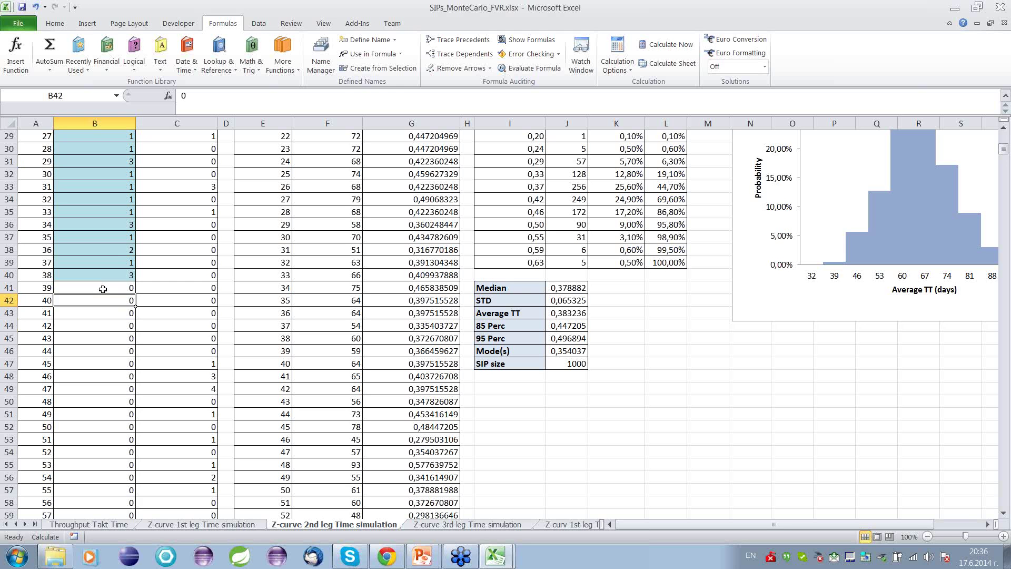
key("Down")
key("Down")
key("Down")
key("Down")
key("Down")
key("Down")
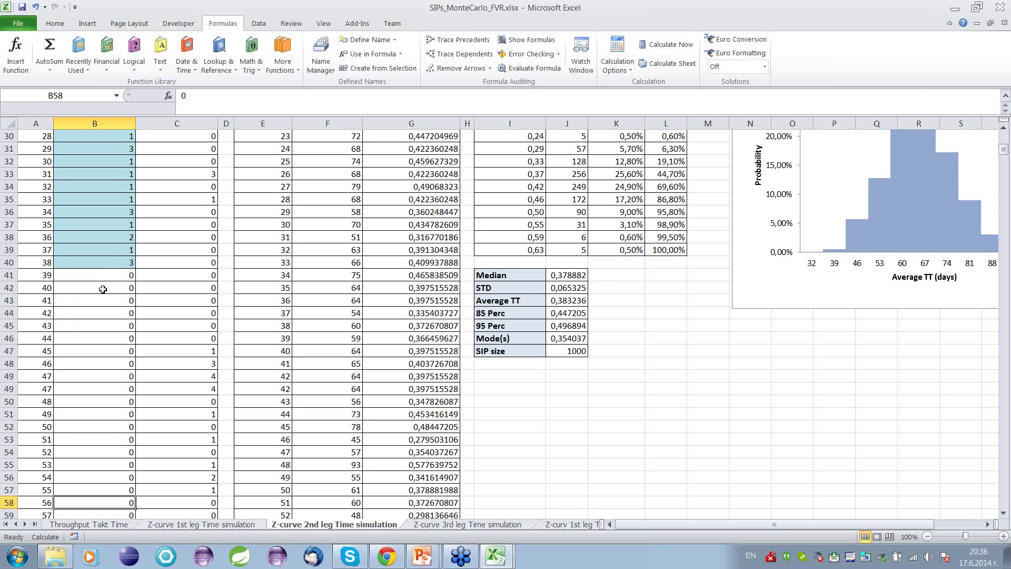
key("Down")
key("Down")
key("Down")
key("Down")
key("Down")
key("Down")
key("Down")
key("Down")
key("Down")
key("Down")
key("Down")
key("Down")
key("Down")
key("Down")
key("Down")
key("Down")
key("Down")
key("Down")
key("Down")
key("Down")
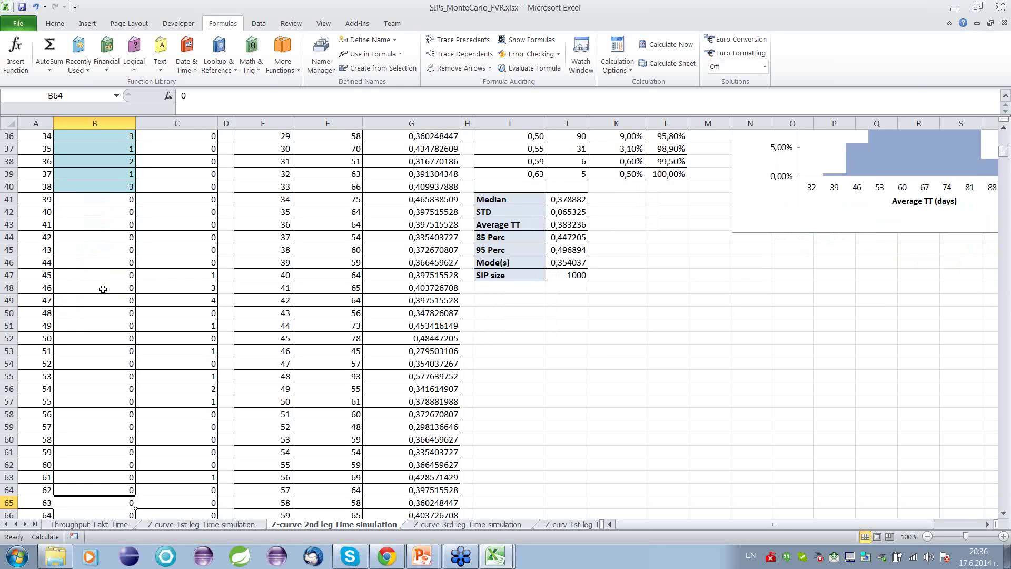
key("Down")
key("Down")
key("Down")
key("Down")
key("Down")
key("Down")
key("Down")
key("Down")
key("Down")
key("Down")
key("Down")
key("Down")
key("Down")
key("Down")
key("Down")
key("Down")
key("Down")
key("Down")
key("Down")
key("Down")
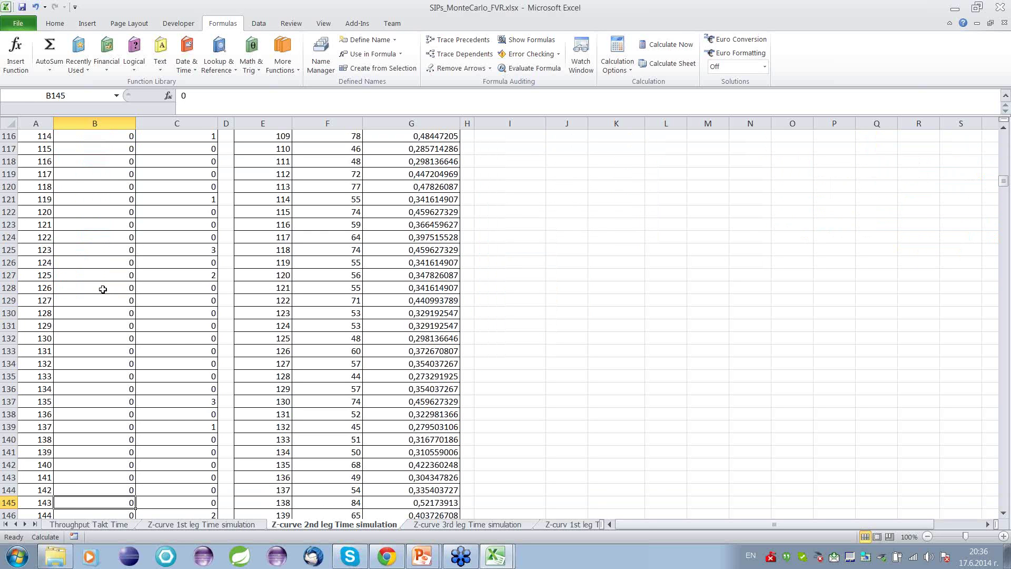
scroll(102, 289, "down", 10)
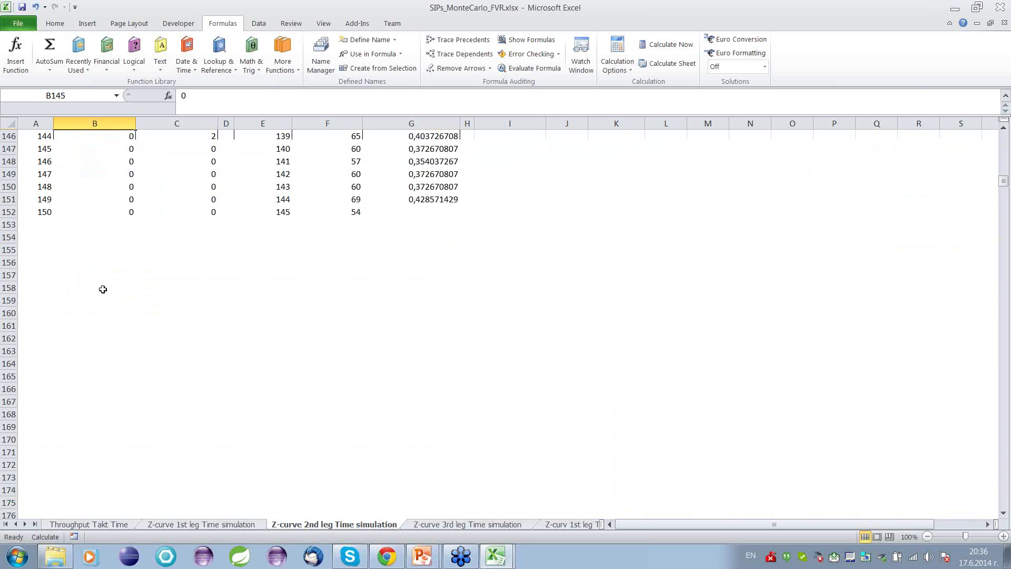
Step: Go back to the beginning of the sheet and compare the Resampling formulas in C3 and C8 with the source Takt Time values from B3 down
key("Page_Up")
key("Page_Up")
key("Page_Up")
key("Page_Up")
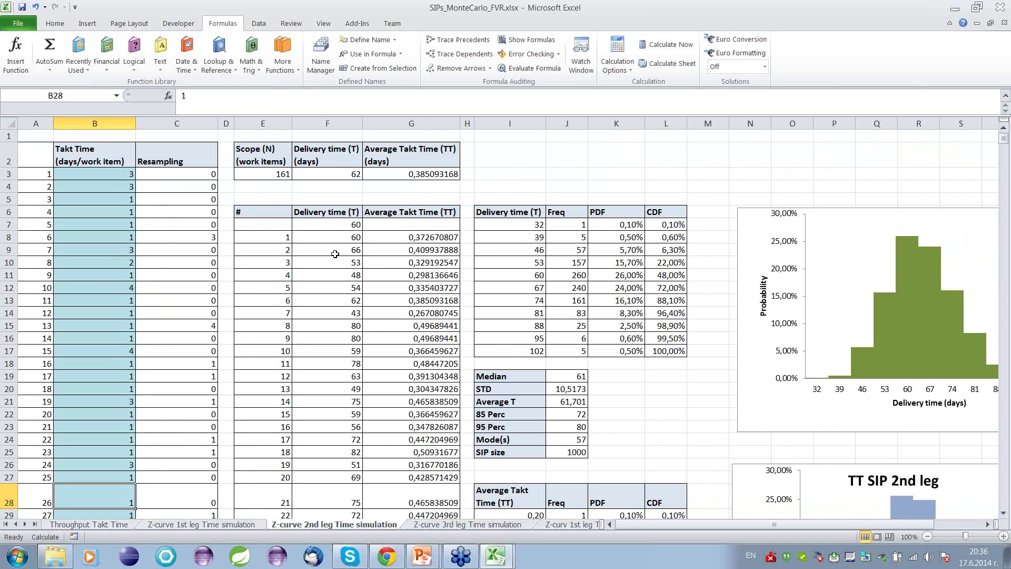
left_click(182, 174)
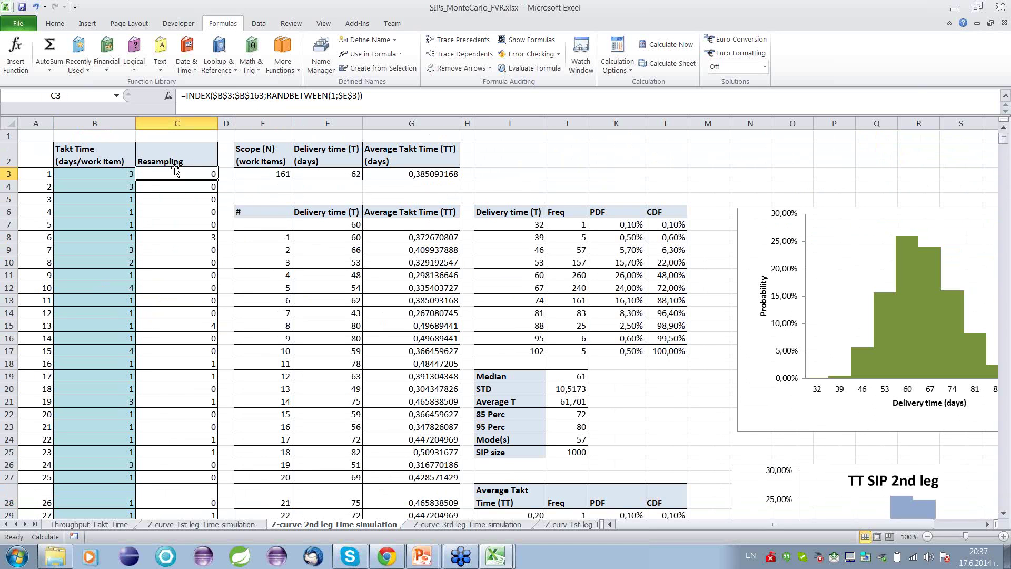
left_click_drag(129, 174, 108, 465)
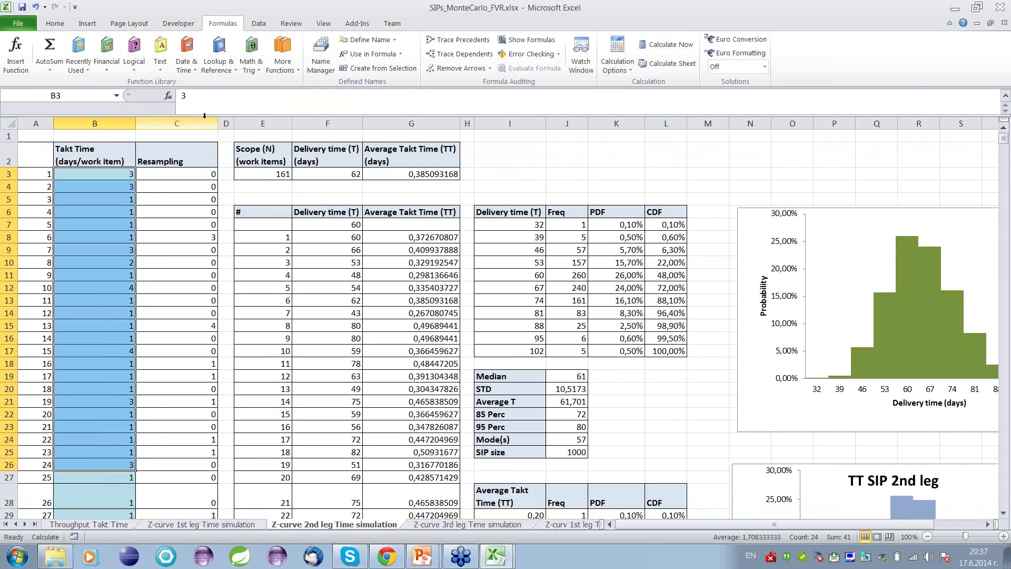
left_click(183, 176)
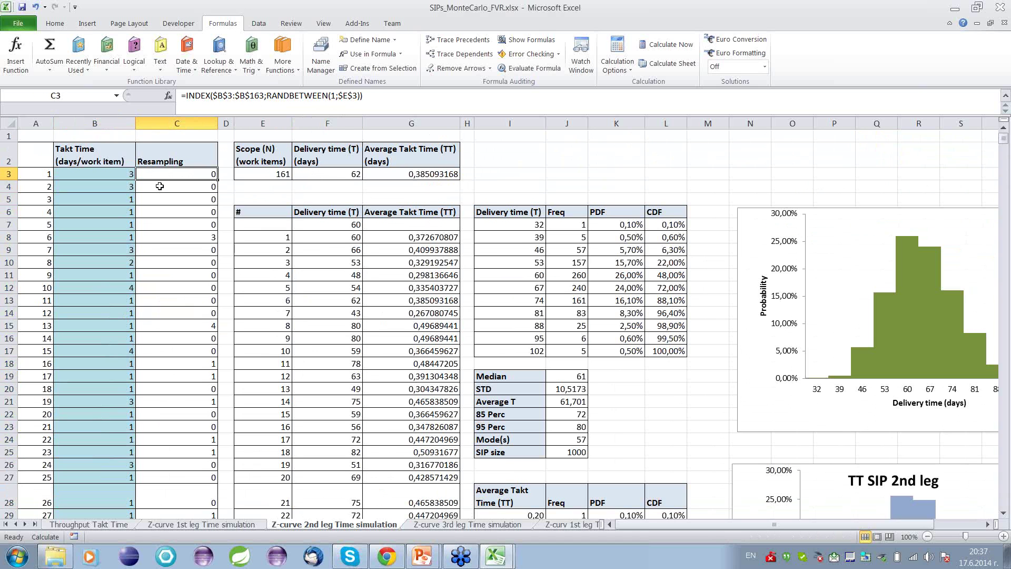
left_click(117, 175)
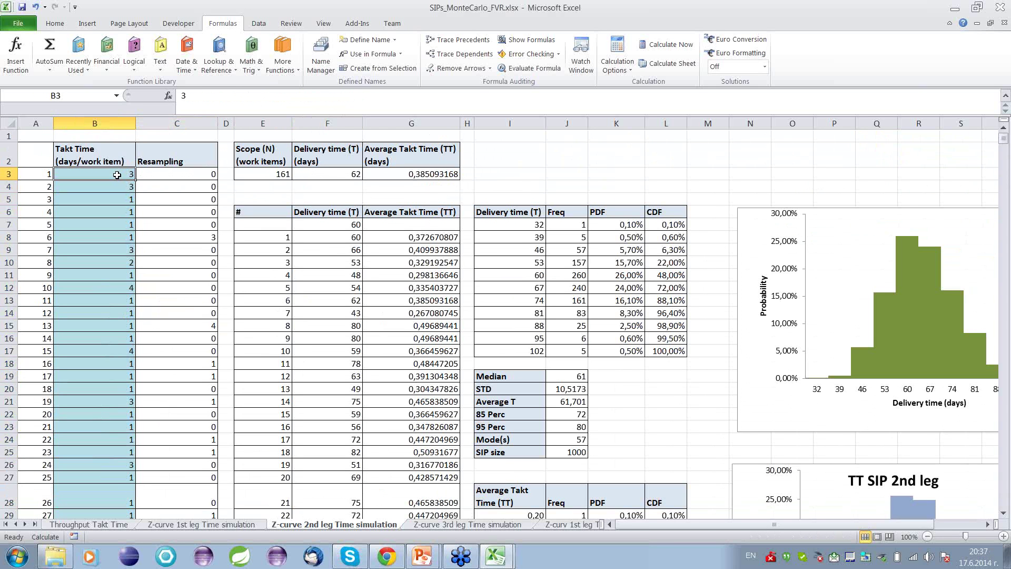
left_click(169, 174)
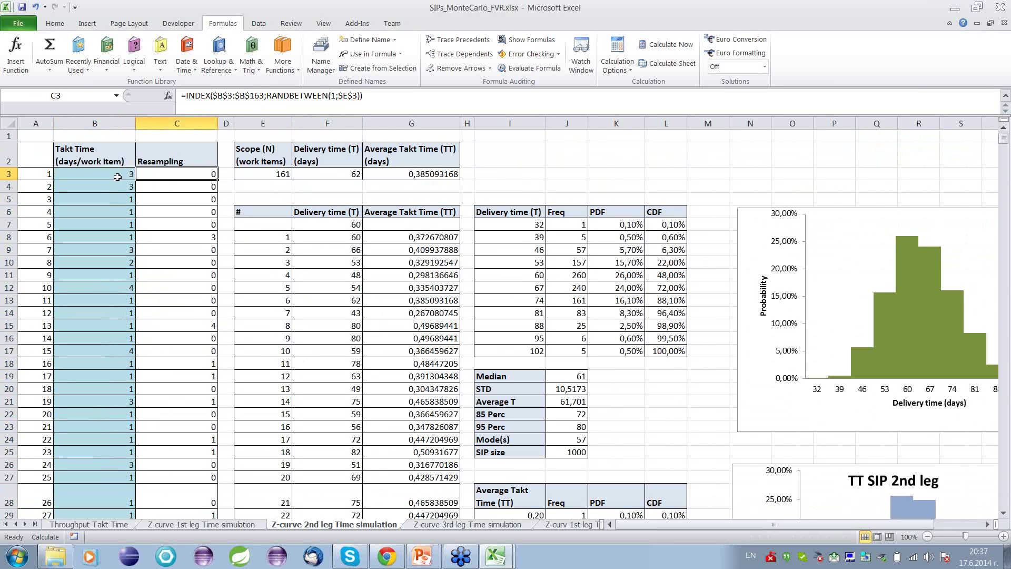
left_click_drag(117, 176, 108, 362)
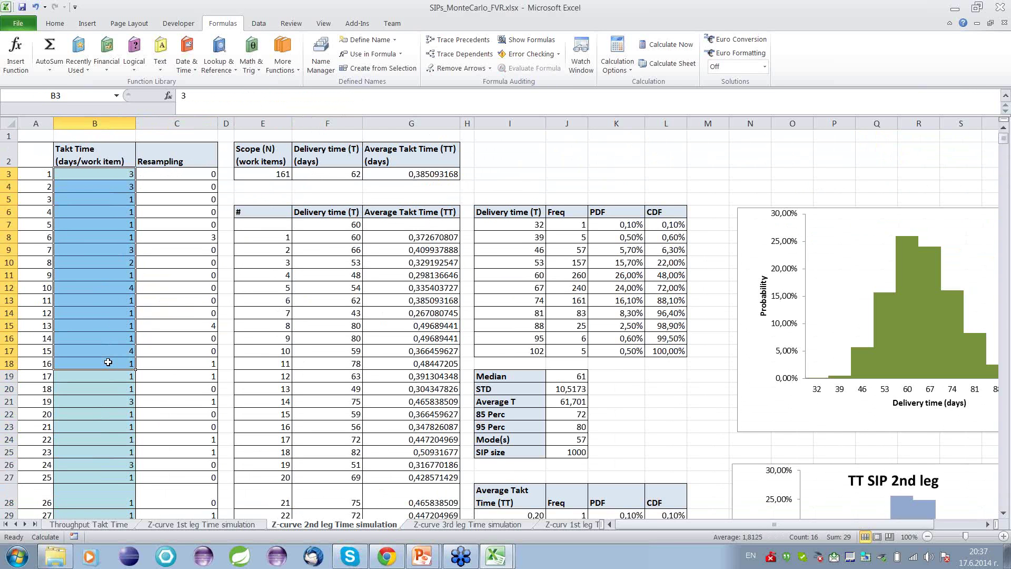
left_click(209, 177)
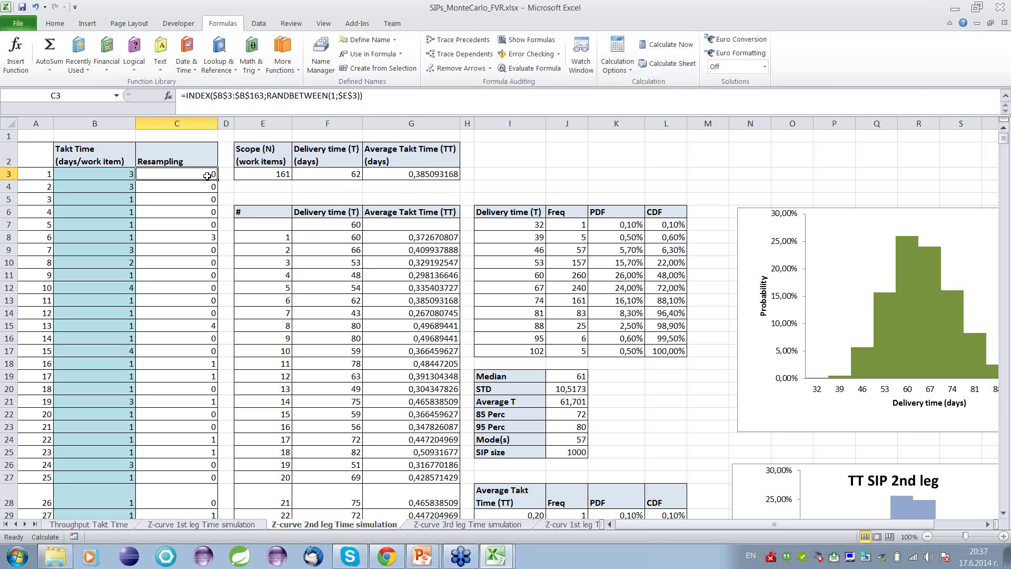
left_click_drag(207, 175, 206, 225)
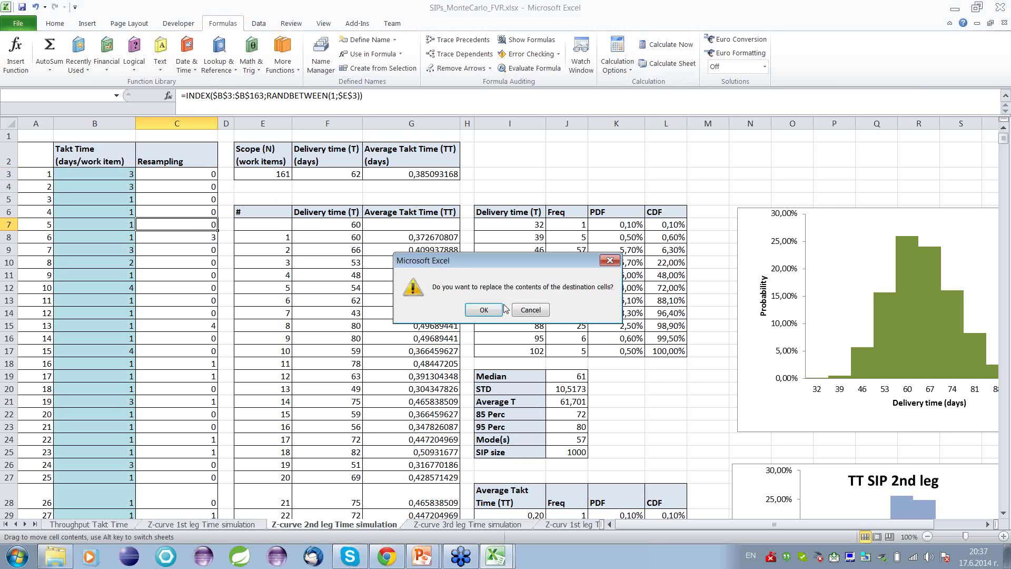
left_click(529, 309)
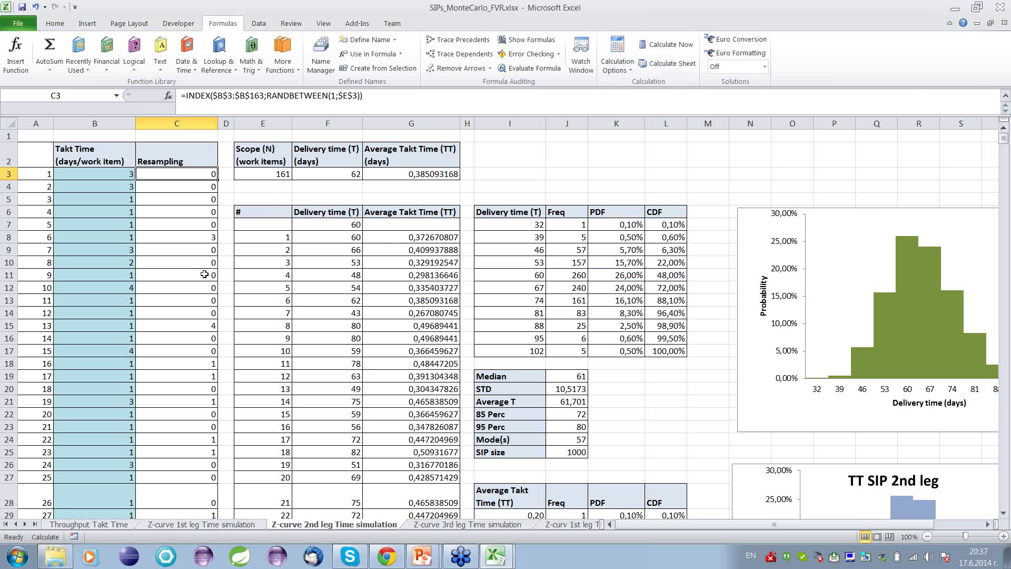
left_click(203, 239)
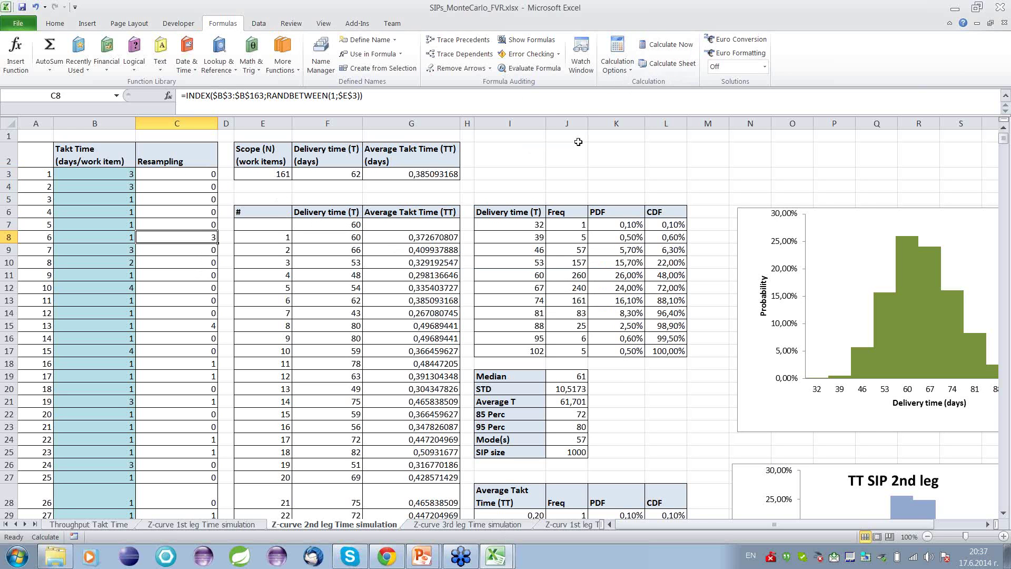
Step: Recalculate the sheet three times to resample the takt times, selecting the first Resampling cell, C3, after the first run
left_click(663, 62)
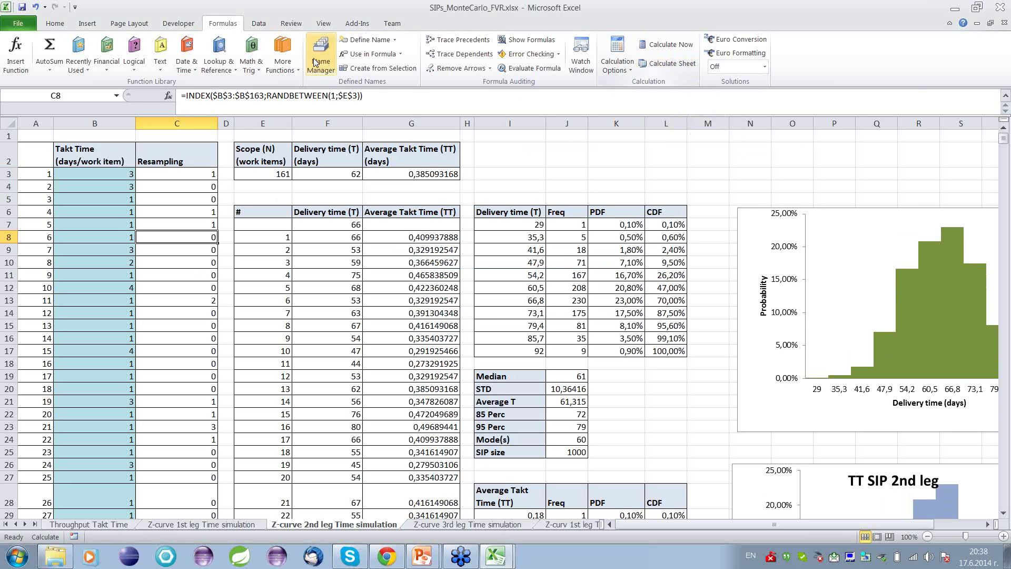
left_click(210, 172)
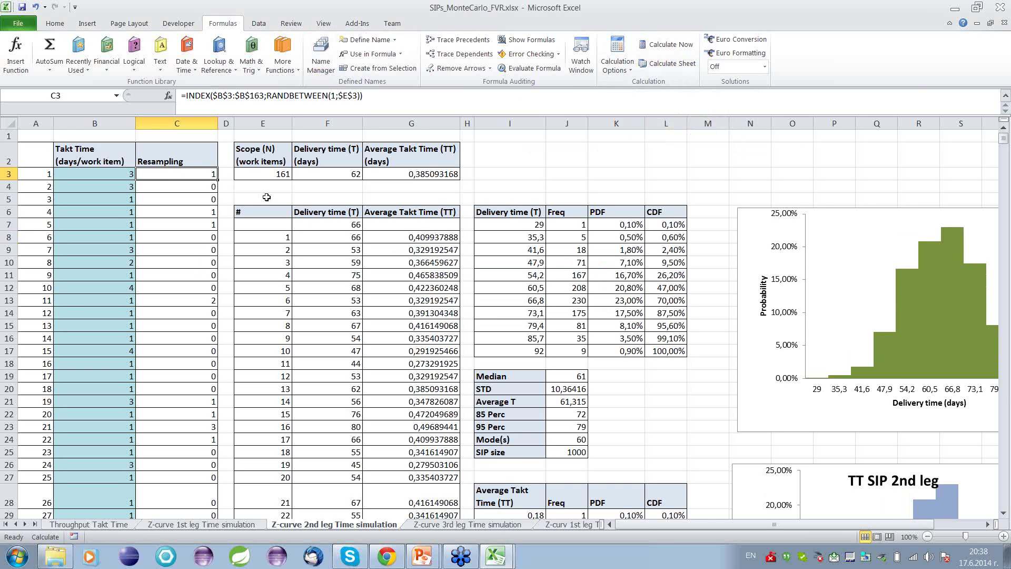
left_click(677, 64)
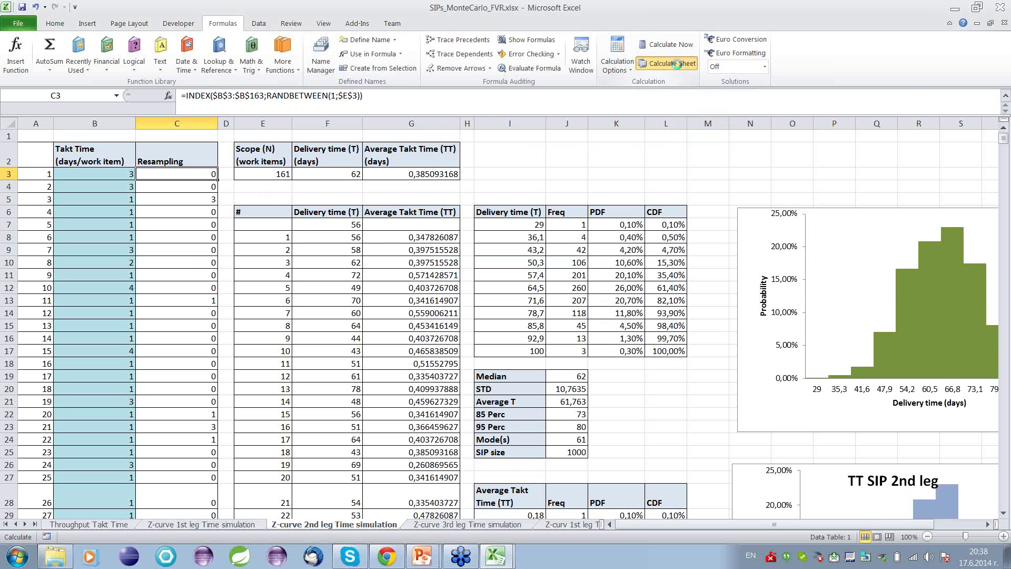
left_click(677, 66)
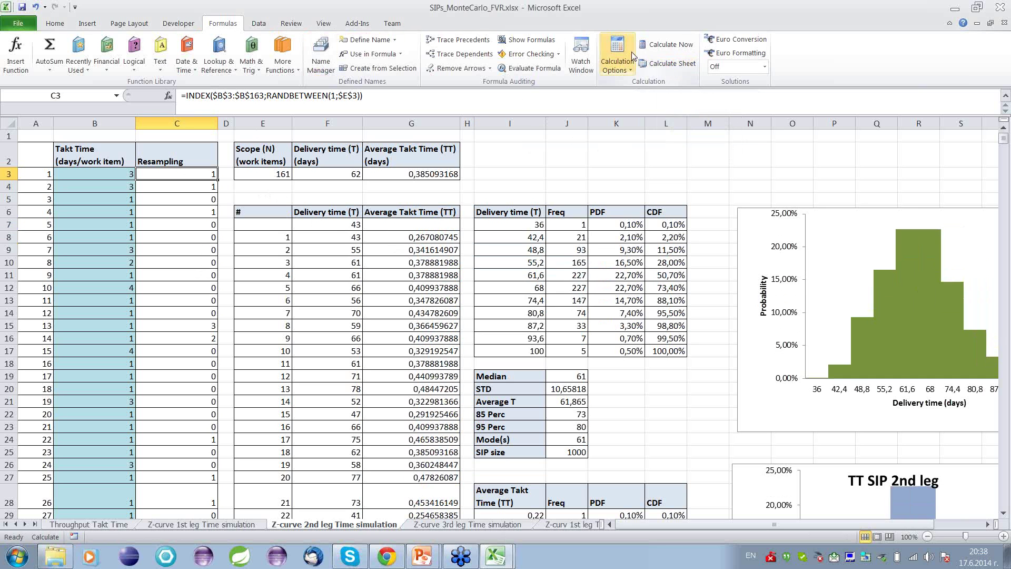
Step: Inspect the Delivery time formula in F8 and select the Resampling values C3:C163 to check their sum
left_click(352, 237)
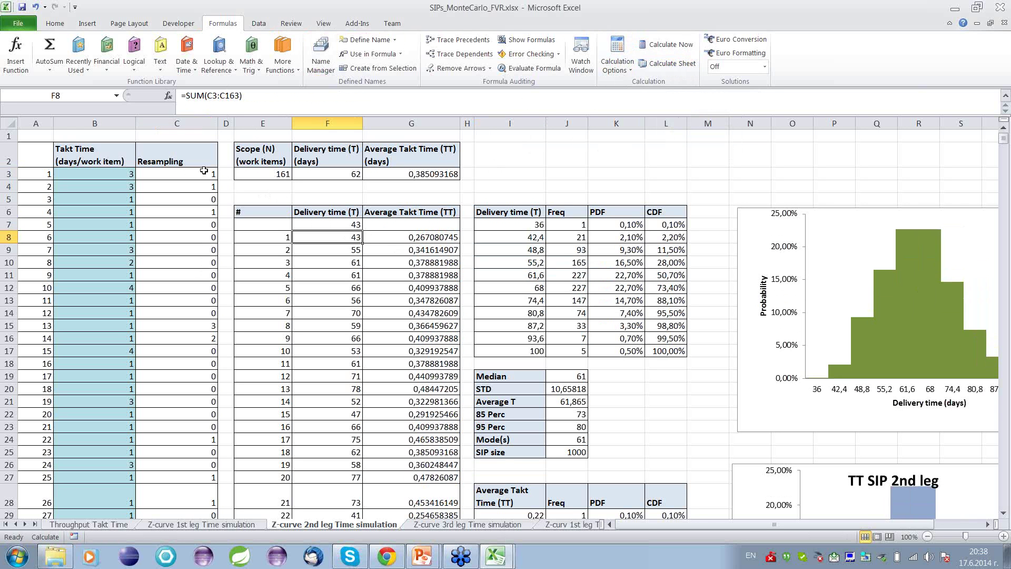
left_click_drag(204, 171, 184, 473)
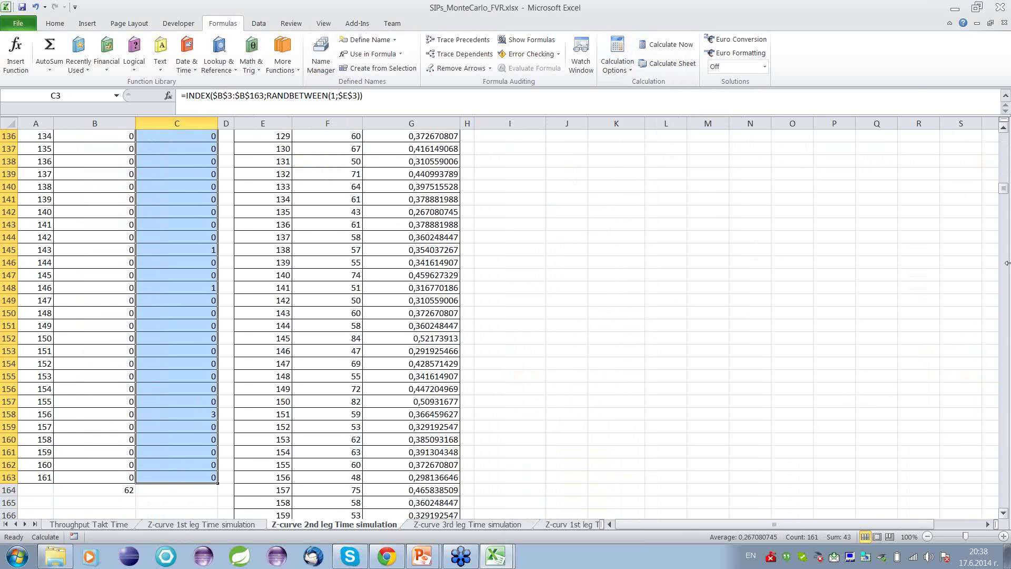
left_click_drag(1004, 188, 1006, 127)
left_click(256, 198)
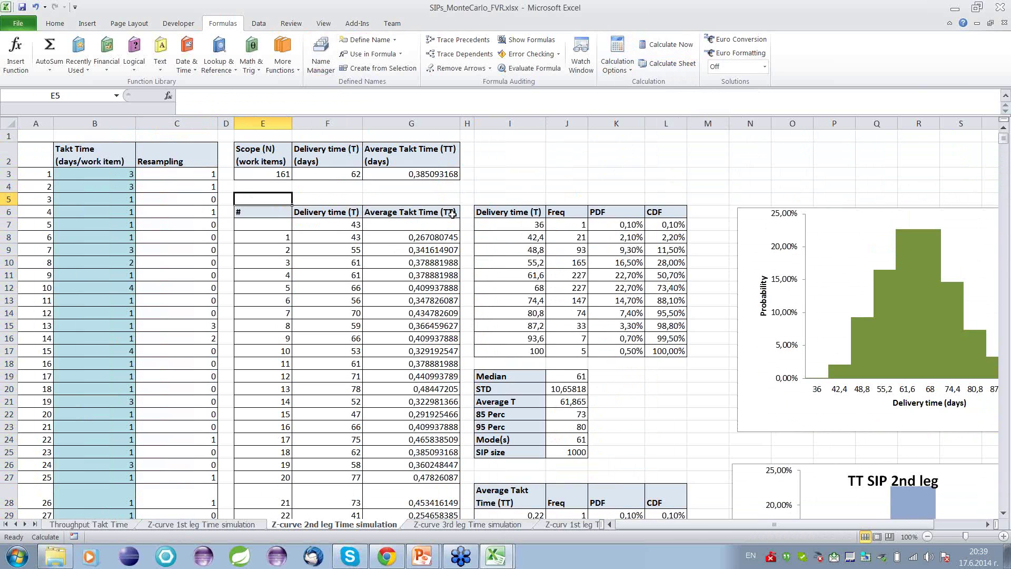
Step: Go through the simulated Delivery time values from F8 to F15
left_click(350, 239)
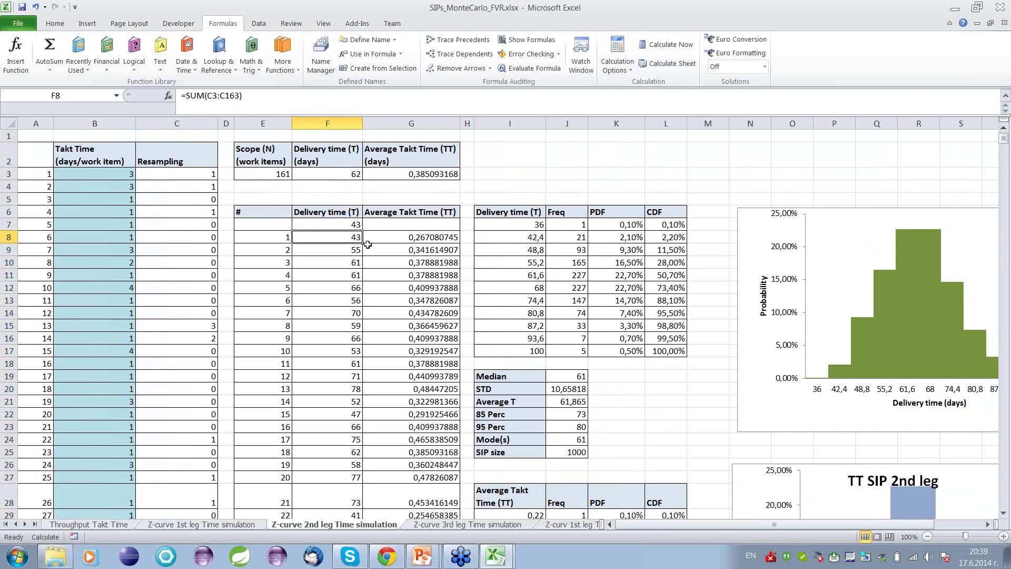
key("Down")
key("Down")
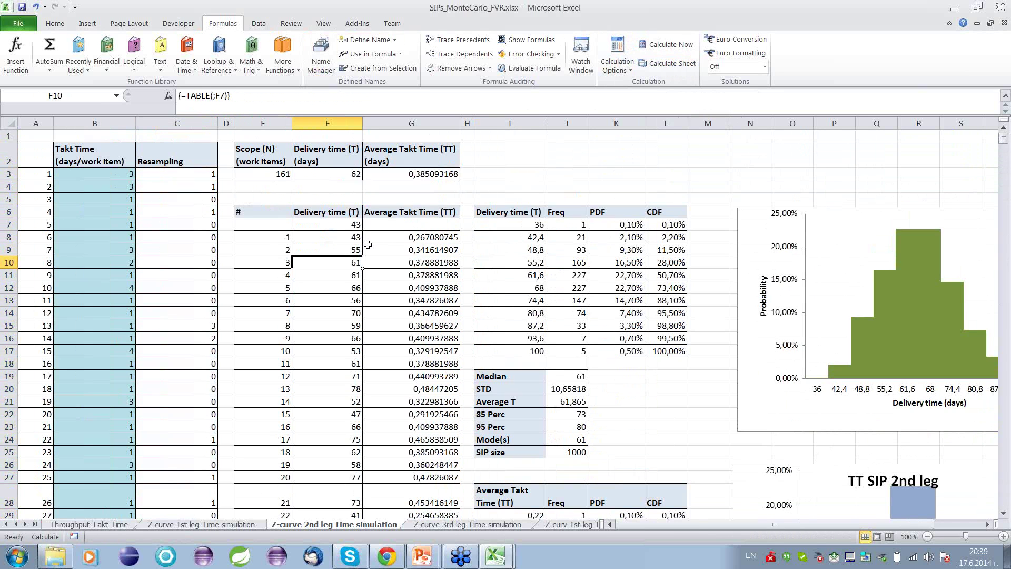
key("Down")
key("Down")
key("Down")
key("Down")
key("Down")
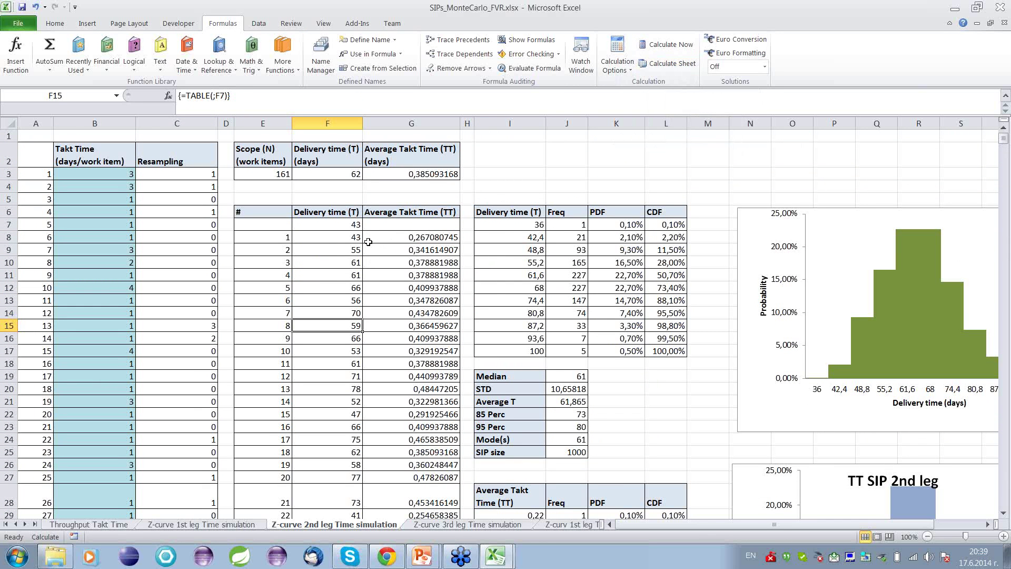
Step: Browse the simulated Delivery time column from F10 down to F638, and return to F8
left_click(353, 259)
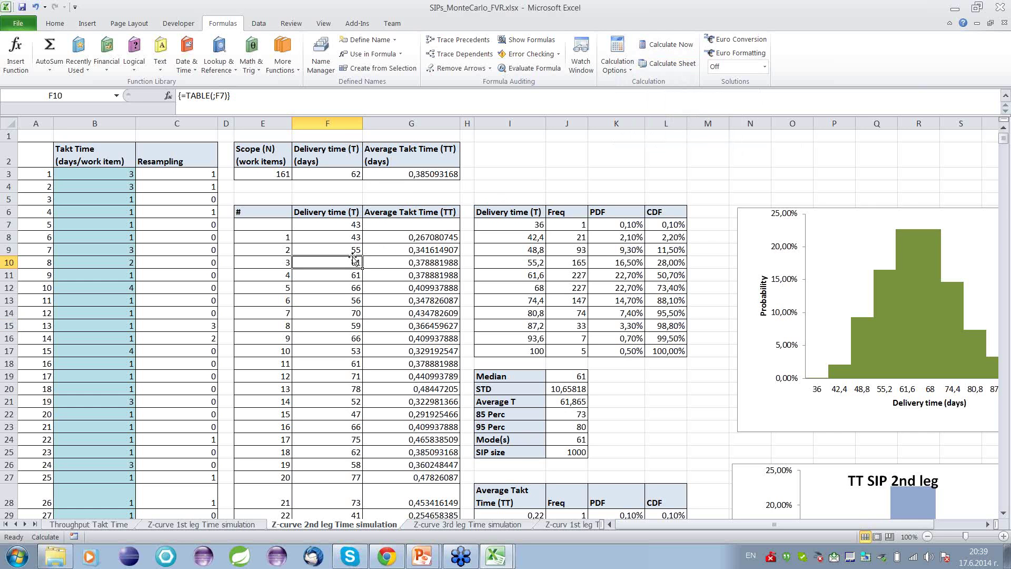
key("Page_Down")
key("Page_Down")
key("Page_Down")
key("Page_Down")
key("Page_Down")
key("Page_Down")
key("Page_Down")
key("Page_Down")
key("Page_Down")
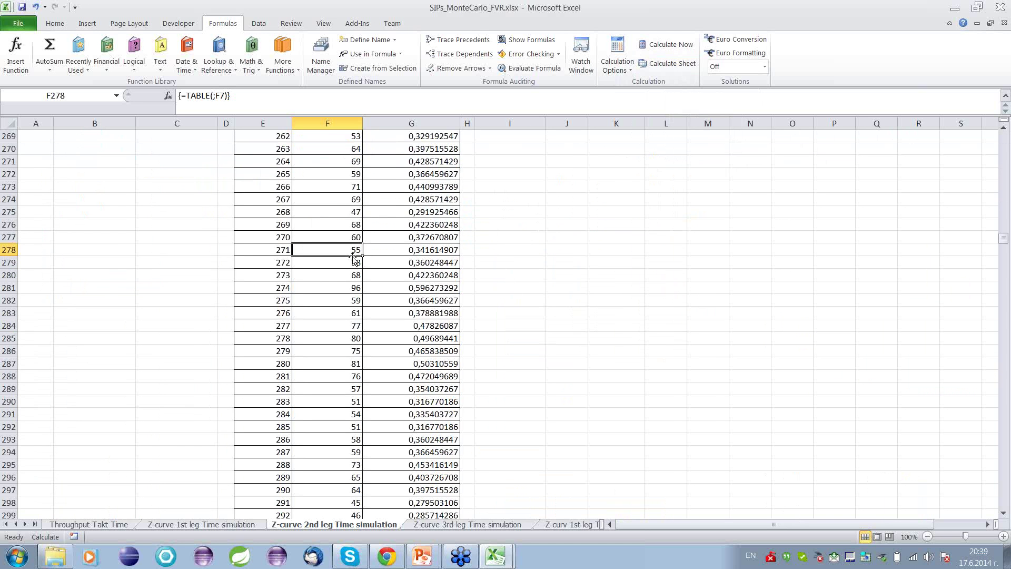
key("Page_Down")
key("Page_Down")
key("Page_Down")
key("Page_Down")
key("Page_Down")
key("Page_Down")
key("Page_Down")
key("Page_Down")
key("Page_Down")
key("Page_Down")
key("Page_Down")
key("Page_Down")
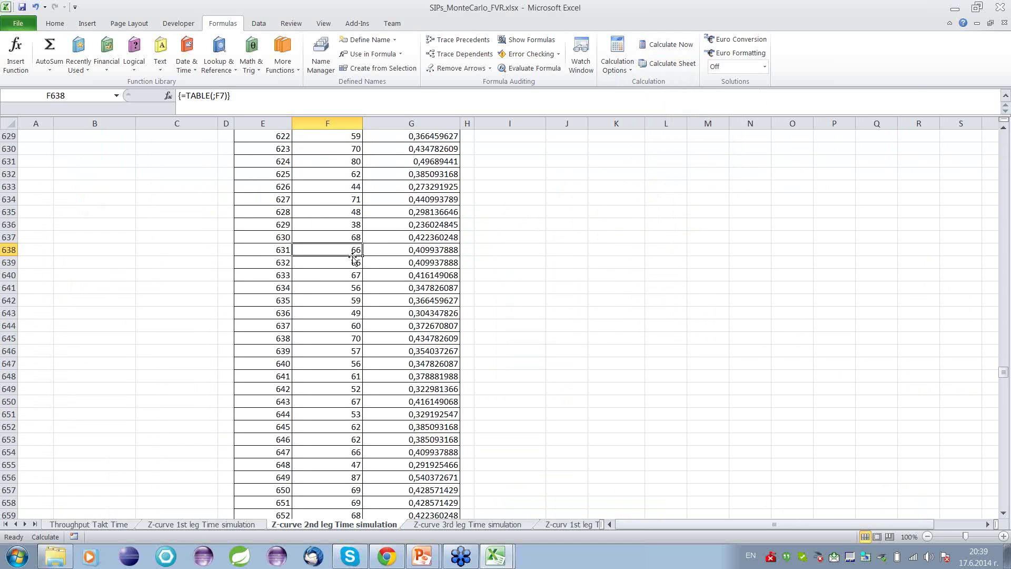
key("Page_Up")
key("Page_Up")
key("Page_Up")
key("Page_Up")
key("Page_Up")
key("Page_Up")
key("Page_Up")
key("Page_Up")
key("Page_Up")
key("Page_Up")
key("Page_Up")
key("Page_Up")
key("Page_Up")
key("Page_Up")
key("Page_Up")
key("Page_Up")
key("Page_Up")
key("Page_Up")
key("Page_Up")
key("Page_Up")
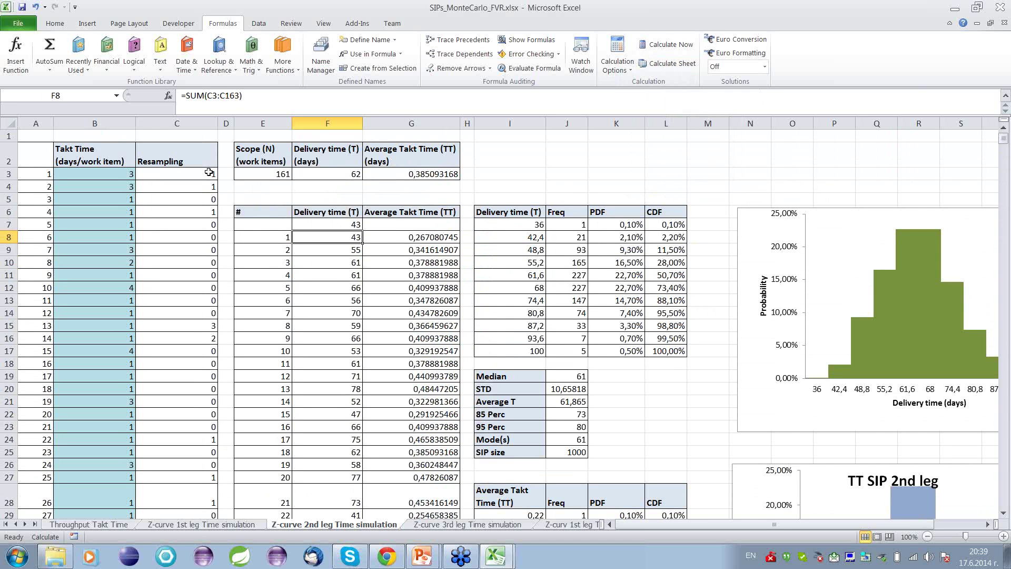
Step: Select the Resampling values C3:C28, and check the Delivery time formulas in F8 and F9
left_click_drag(209, 172, 194, 501)
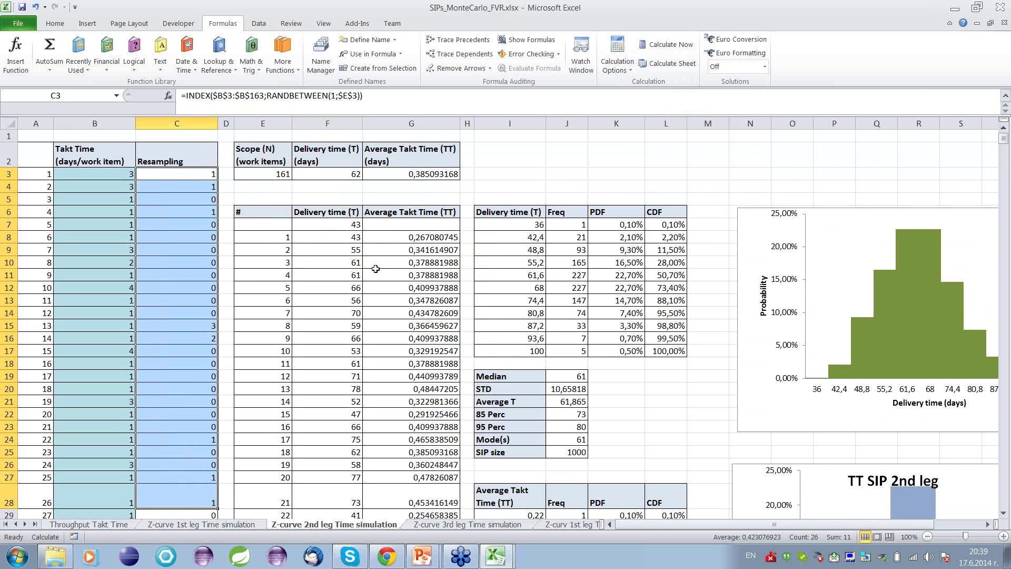
left_click(356, 236)
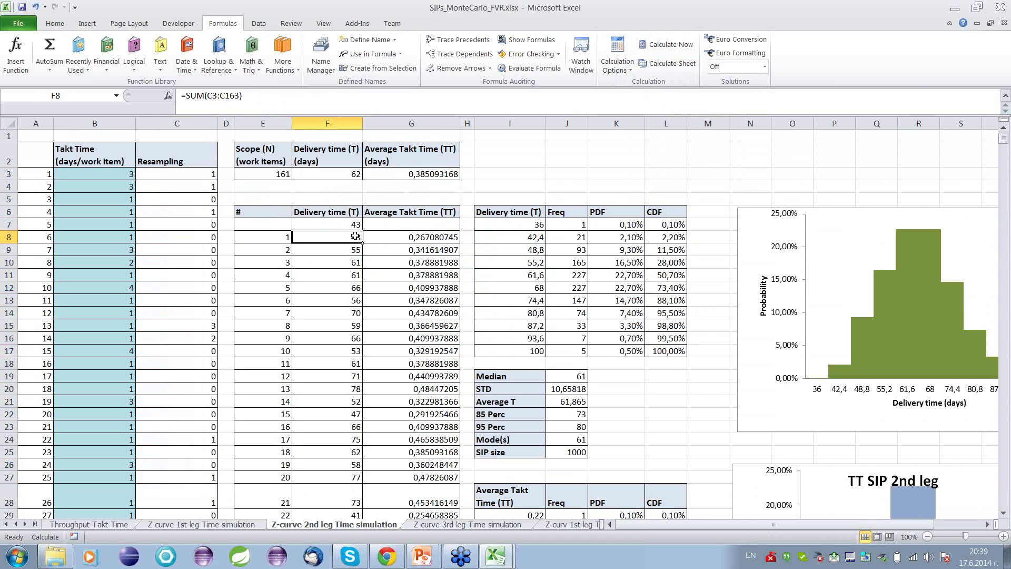
key("Down")
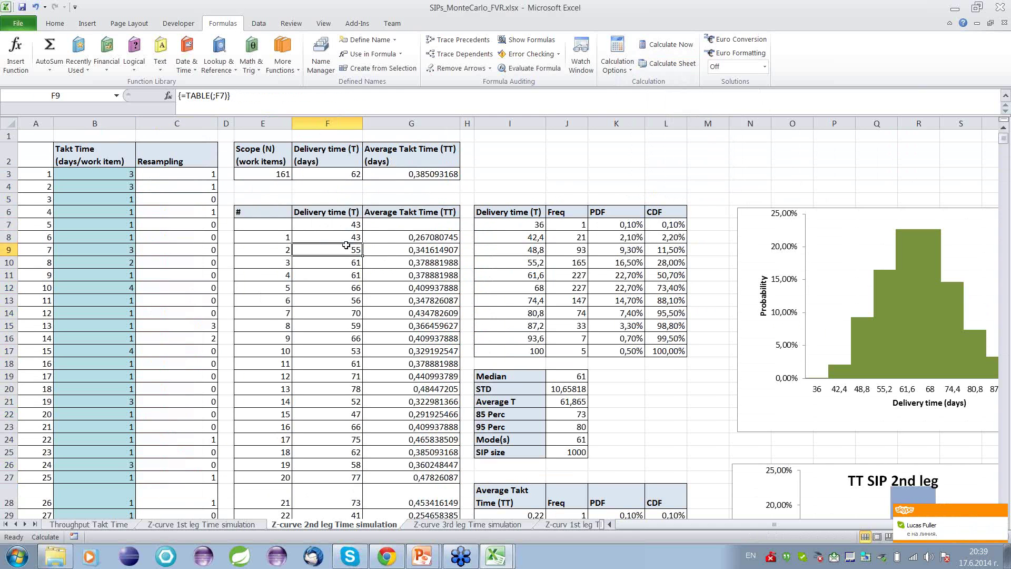
Step: Check Delivery time cells F10 and F11, and recalculate the sheet to review the simulated values in F8:F23
key("Down")
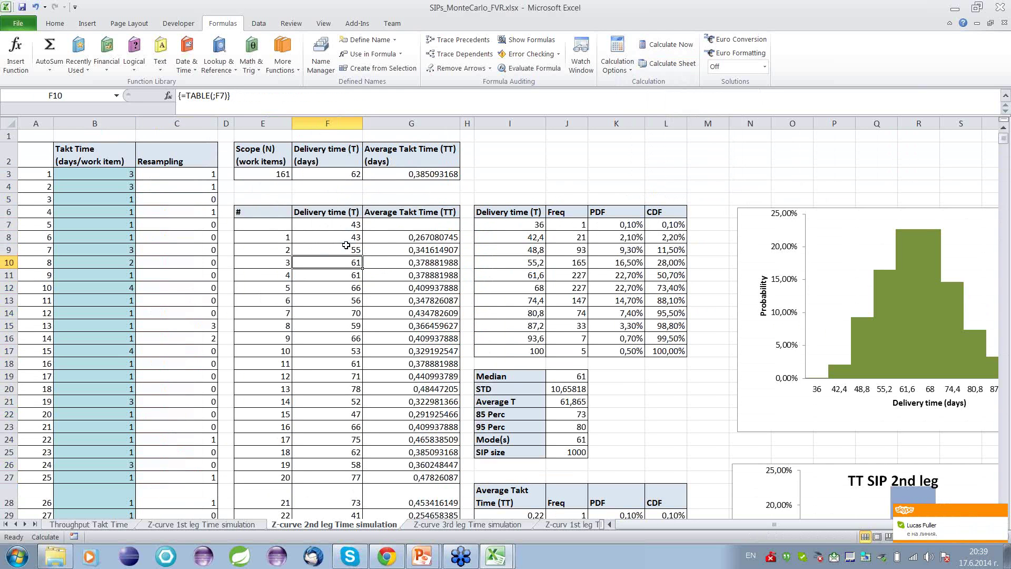
key("Down")
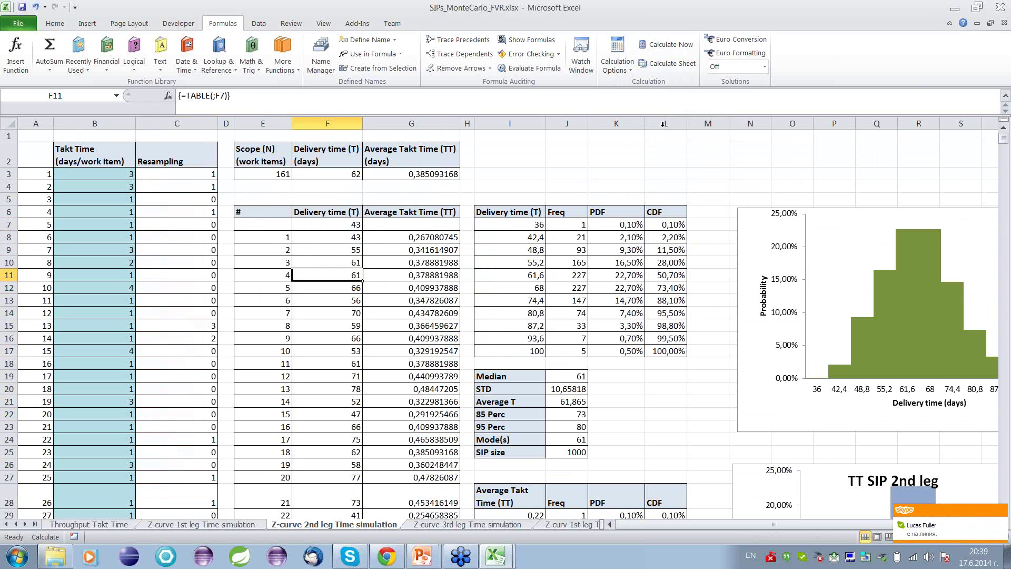
left_click(662, 65)
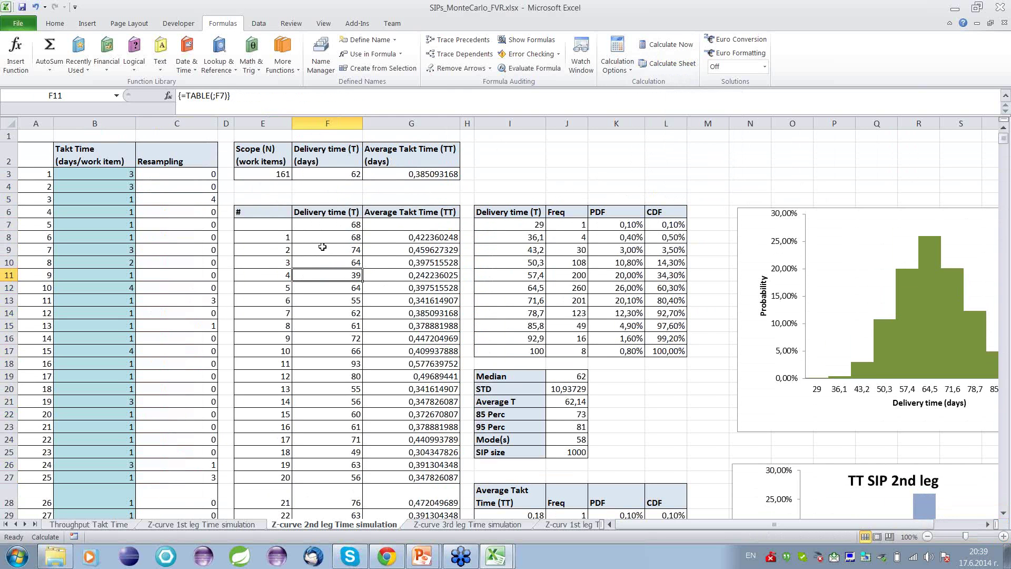
left_click_drag(322, 238, 311, 426)
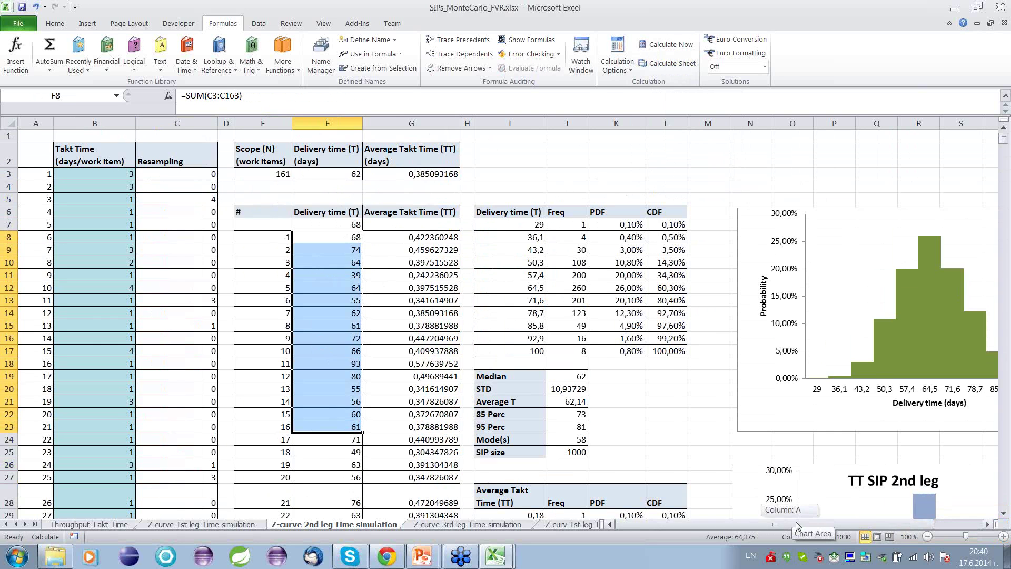
Step: Inspect the Average Takt Time formula in G8 together with its inputs, Delivery time F8 and Scope E3
left_click_drag(796, 523, 806, 524)
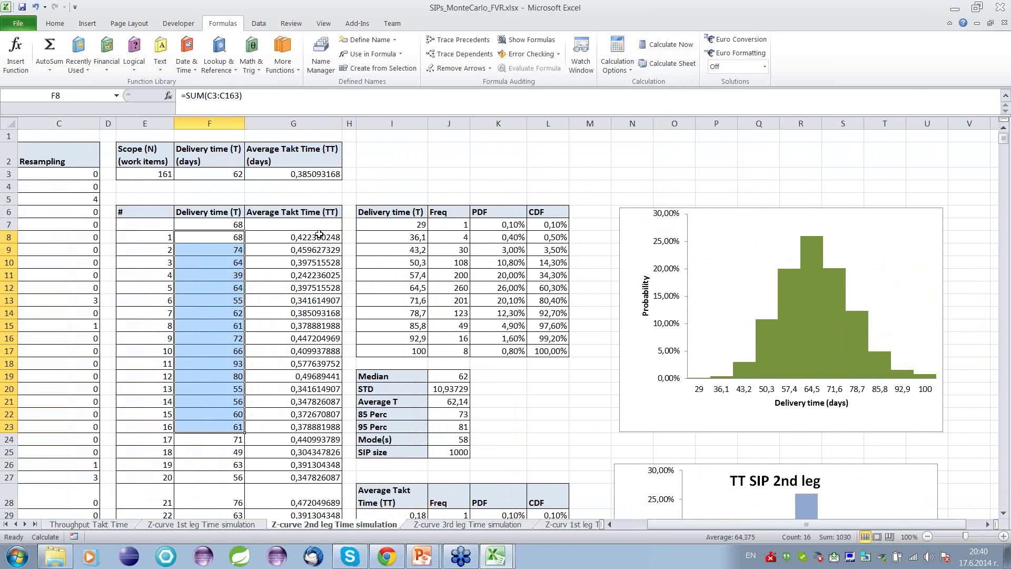
left_click(318, 235)
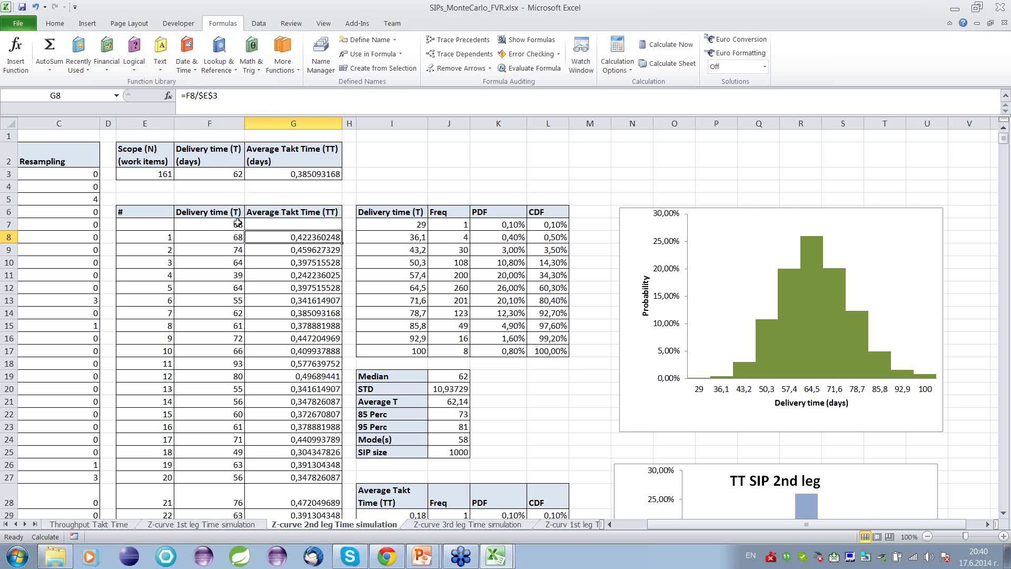
left_click(219, 238)
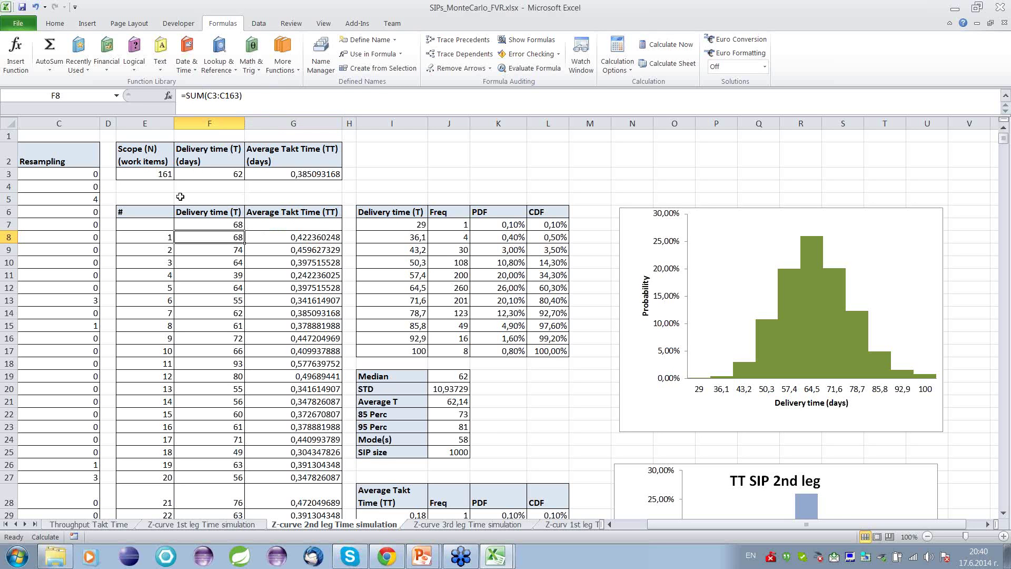
left_click(162, 174)
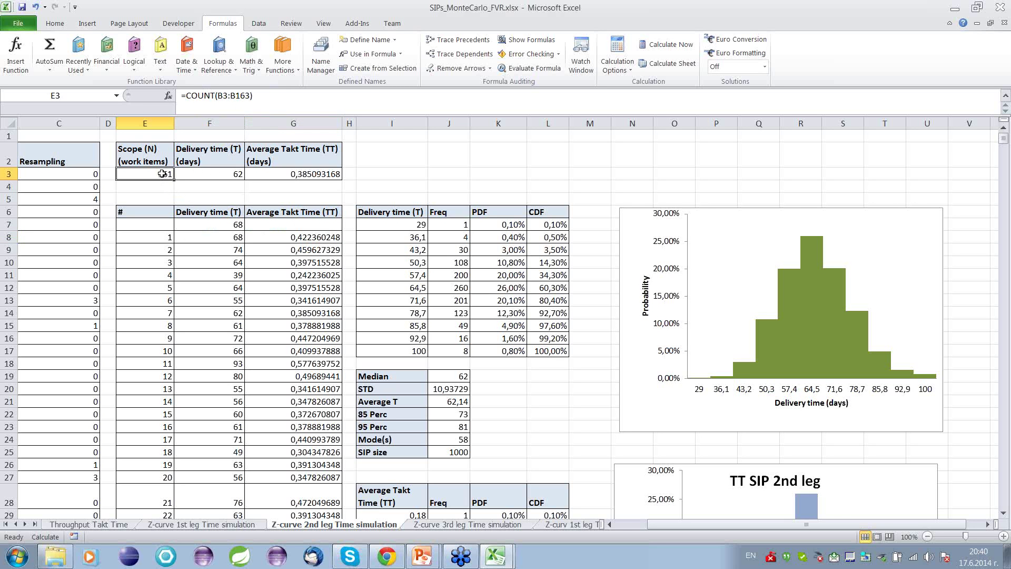
left_click(220, 237)
left_click(283, 238)
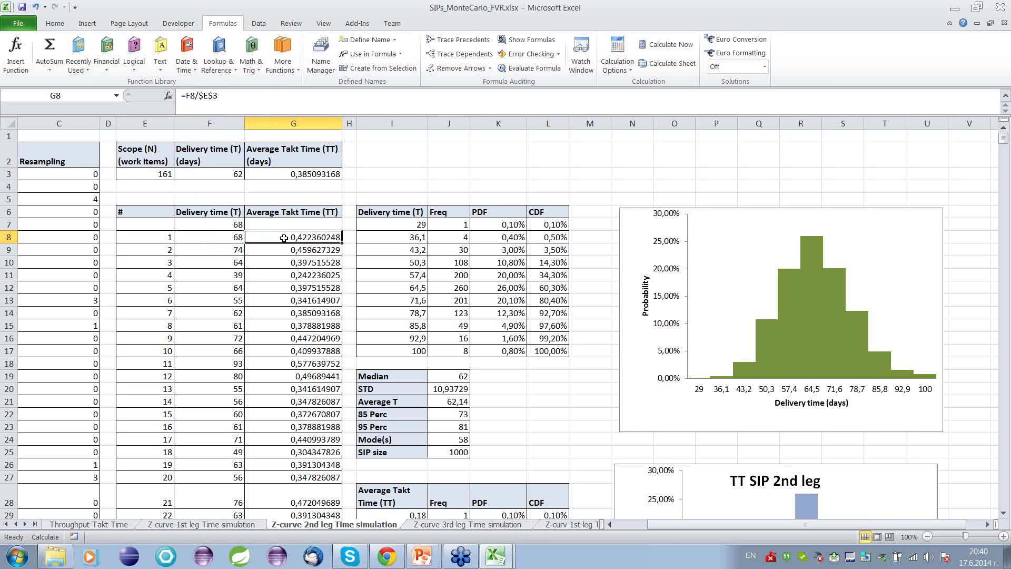
Step: Examine the Delivery time histogram and the TT SIP 2nd leg chart alongside their frequency tables
left_click(1004, 513)
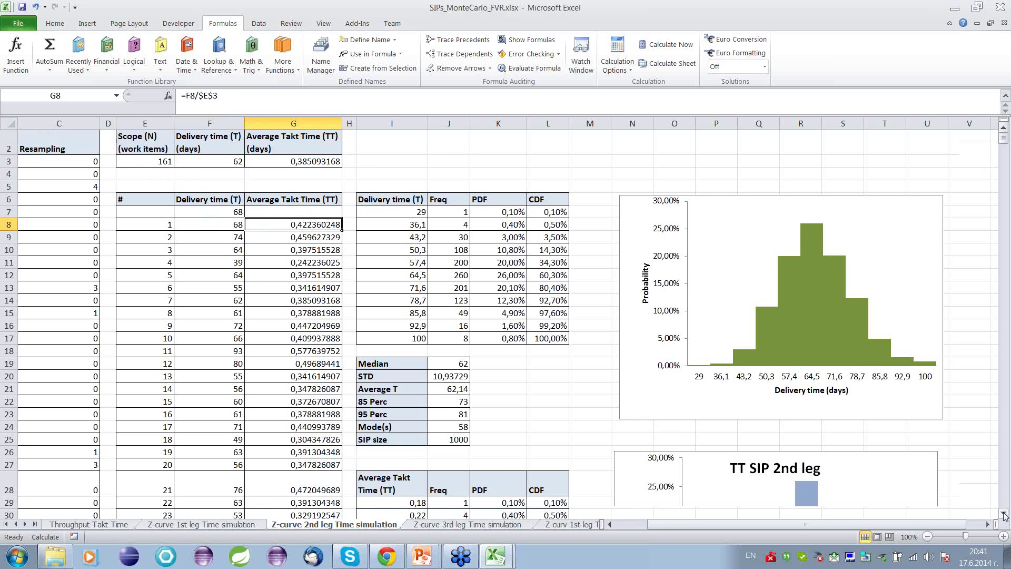
left_click(1004, 513)
left_click(1005, 513)
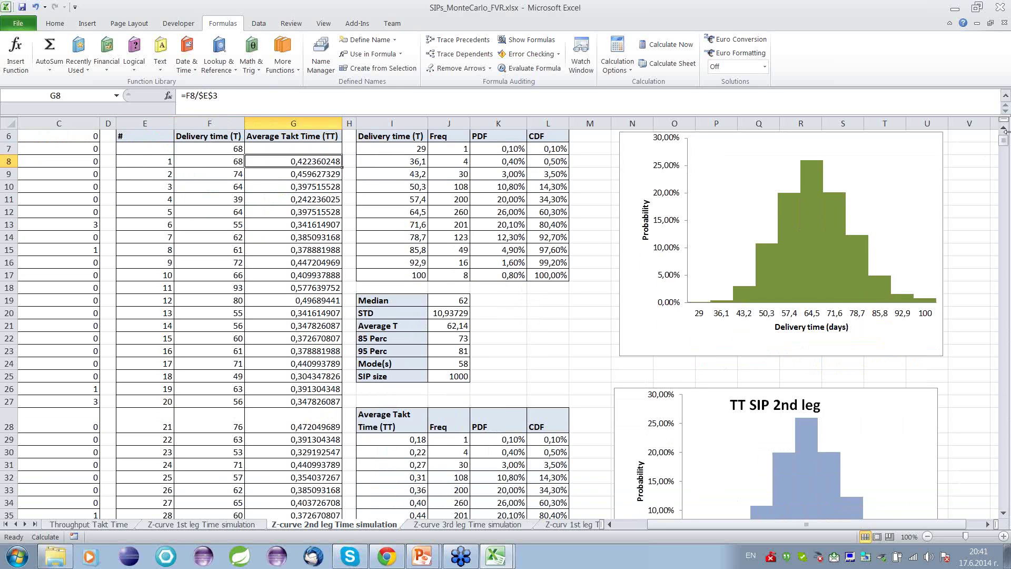
left_click(1004, 128)
mouse_move(824, 270)
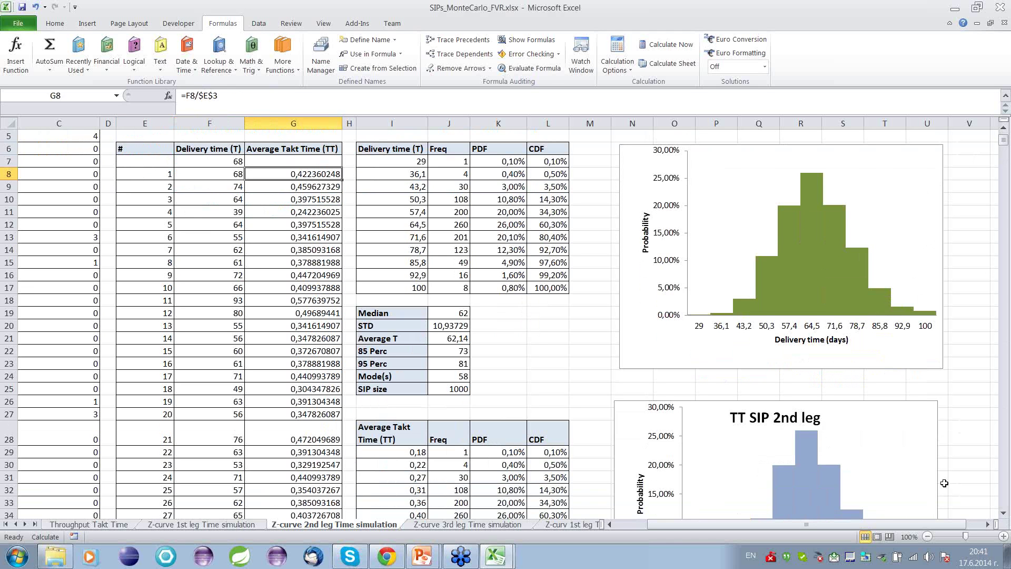
left_click(1004, 514)
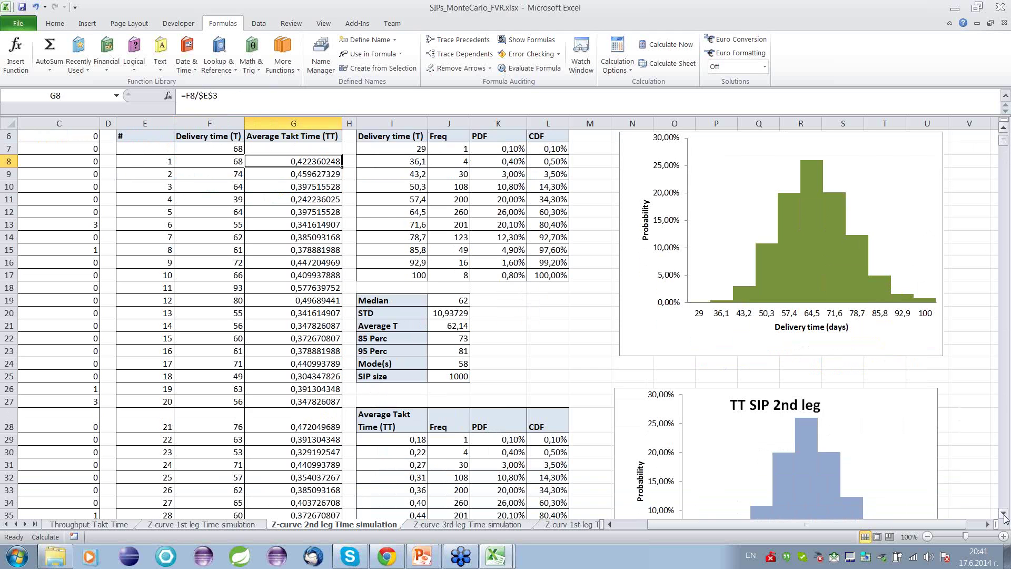
left_click(1004, 514)
left_click(1004, 514)
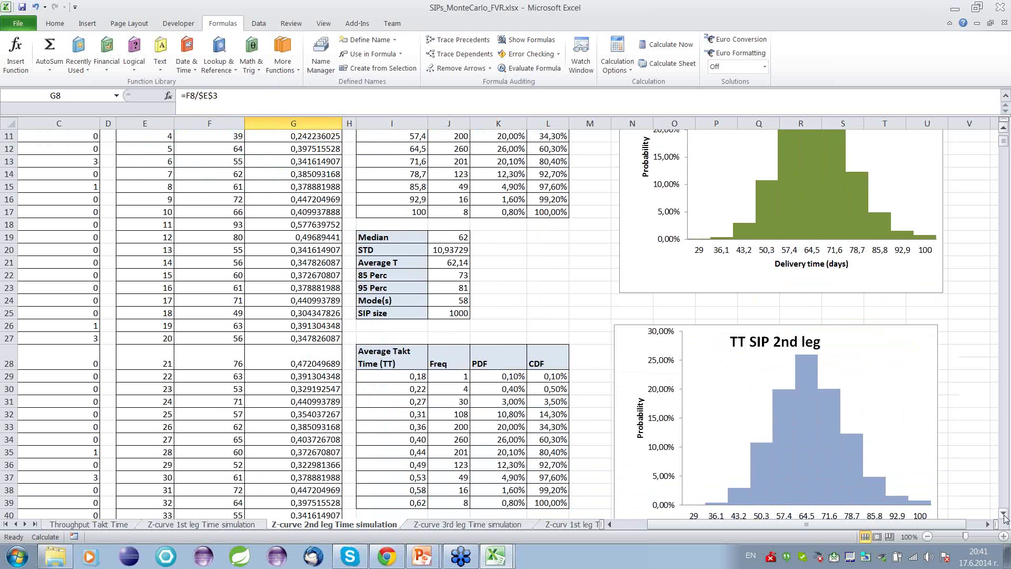
left_click(1004, 514)
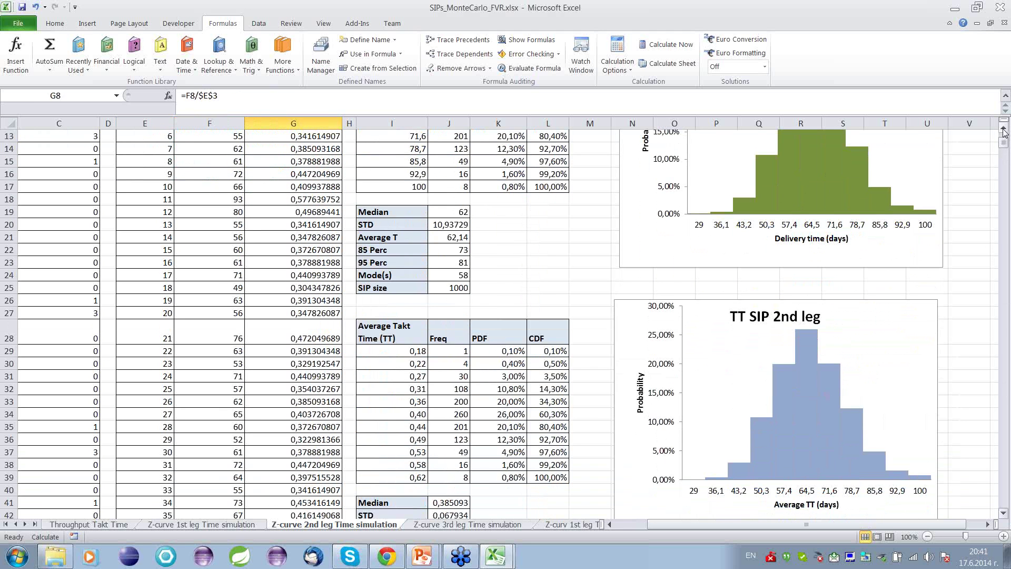
left_click(1004, 129)
left_click(1004, 129)
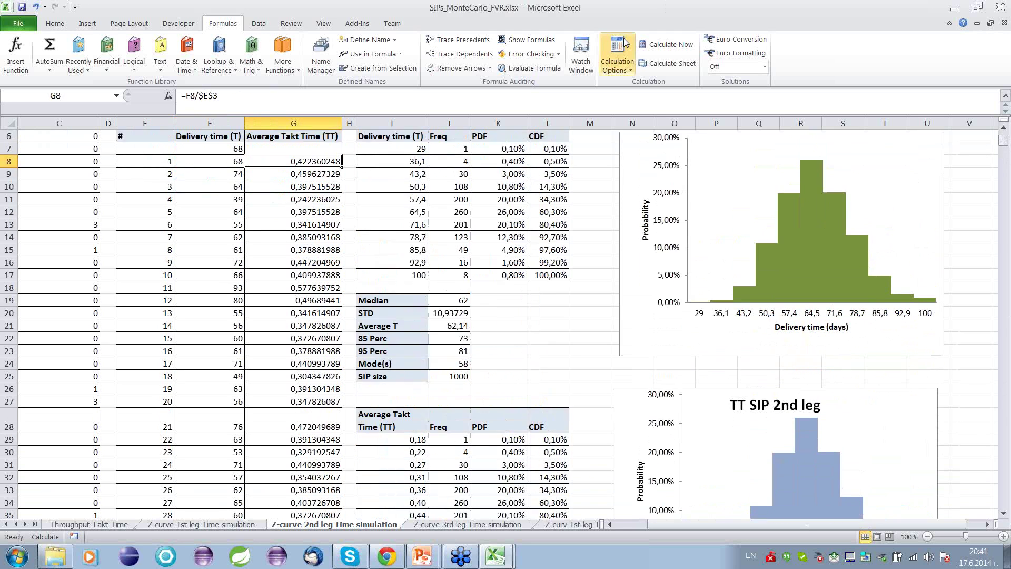
Step: Recalculate the sheet three times and check how the Delivery time histogram changes
left_click(653, 63)
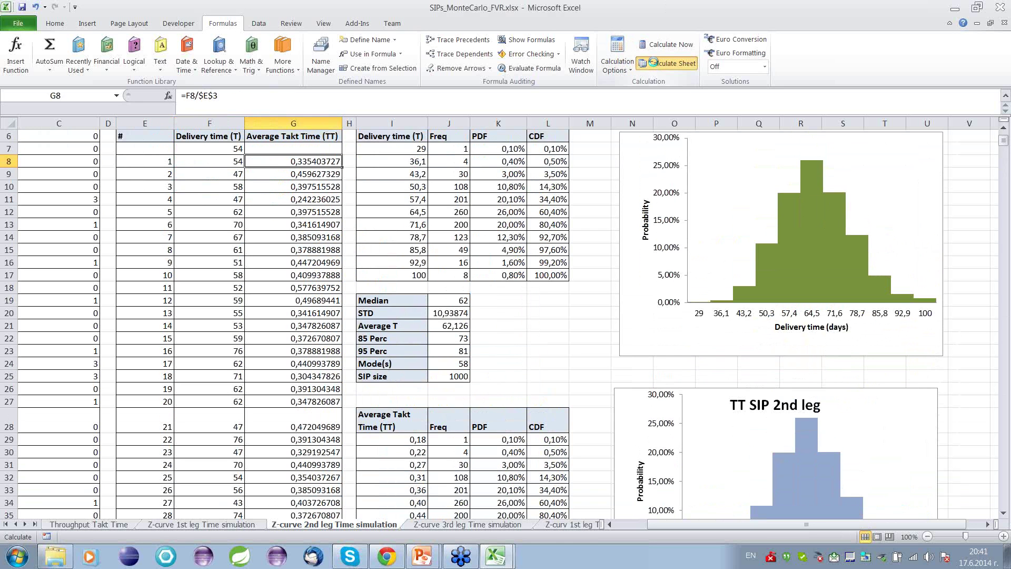
left_click(652, 62)
left_click(652, 62)
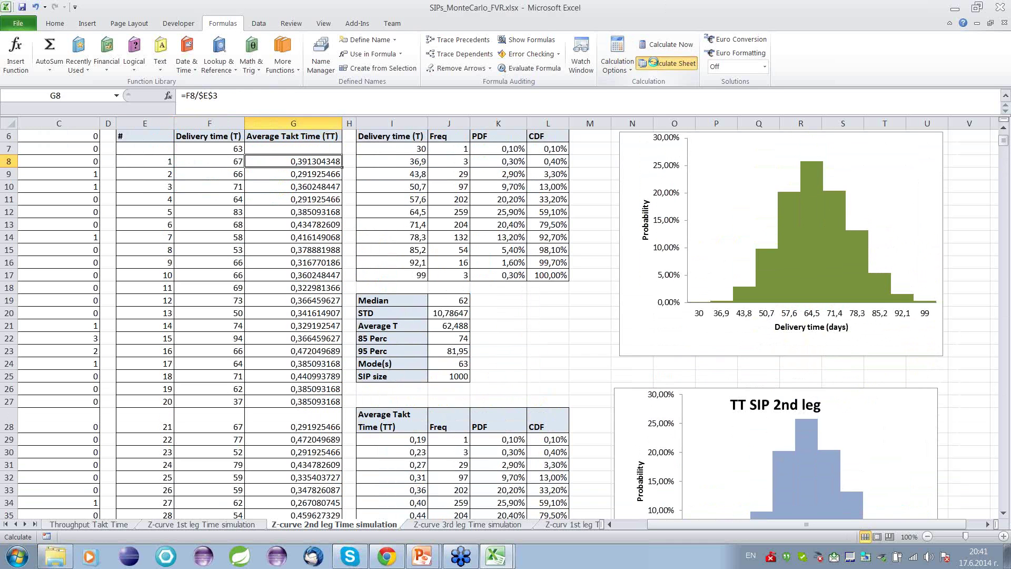
mouse_move(791, 268)
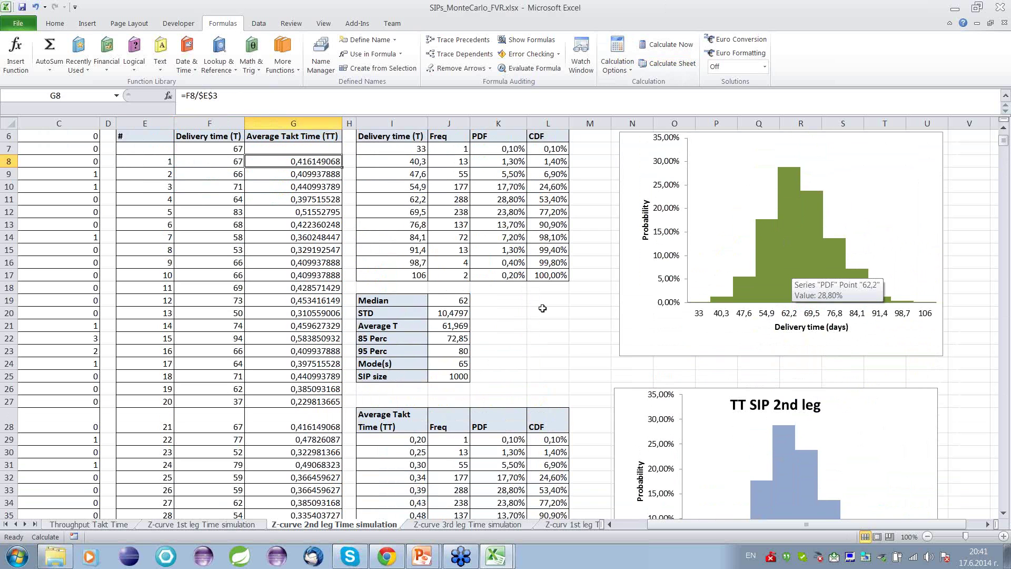
Step: Inspect the Median, Average T and 85 Perc formulas in J19:J22 and select the Delivery time statistics
left_click(462, 300)
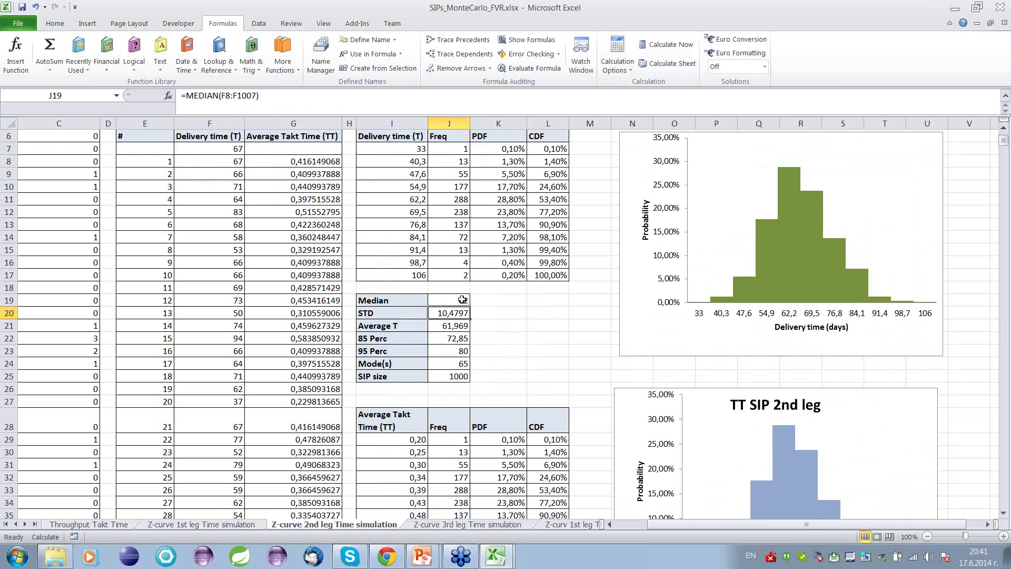
left_click(456, 324)
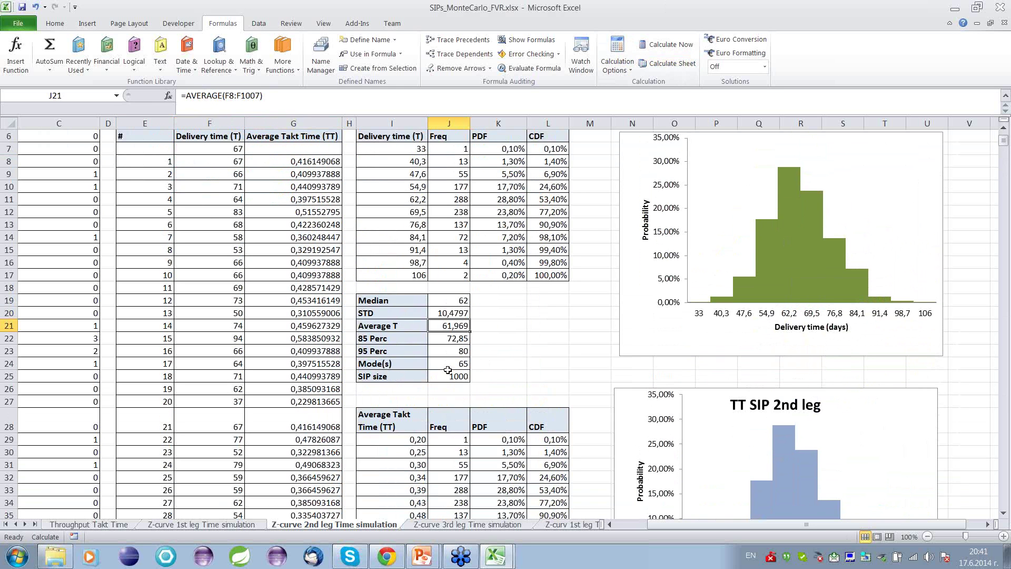
left_click(454, 341)
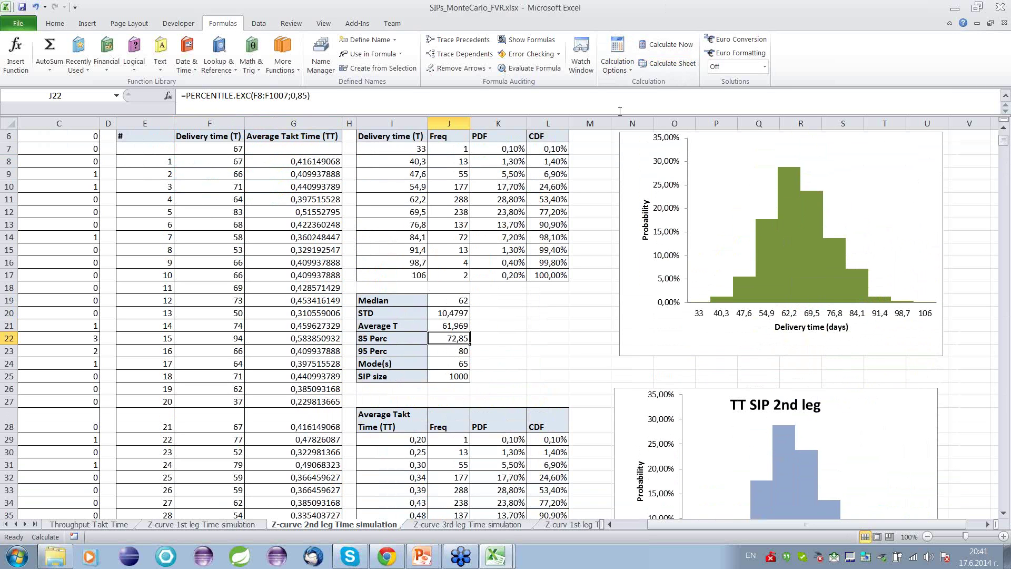
left_click_drag(377, 301, 439, 352)
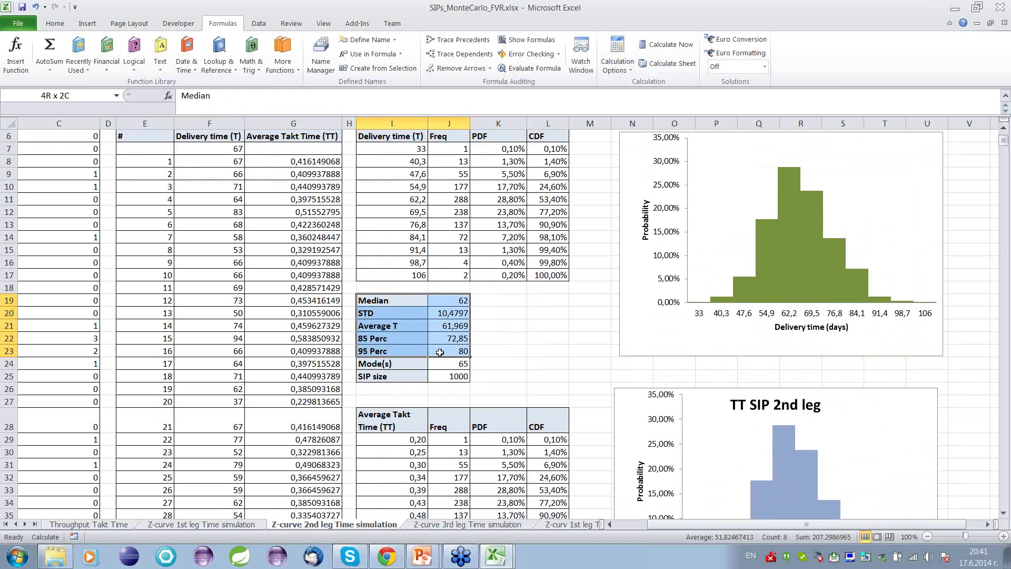
Step: Deselect the Delivery time statistics and recalculate the sheet twice to compare the simulation results
left_click(545, 363)
left_click(660, 64)
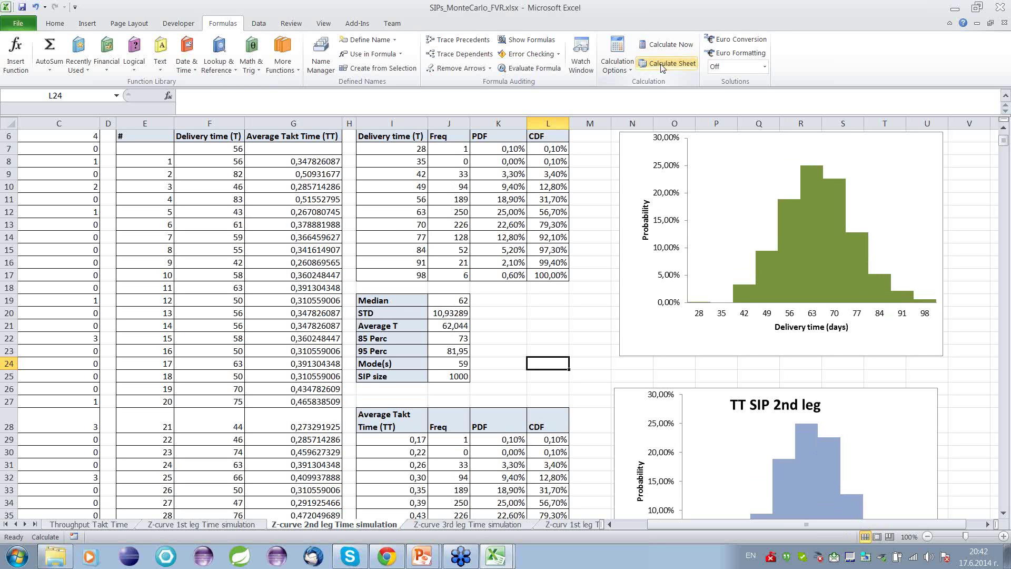
left_click(661, 64)
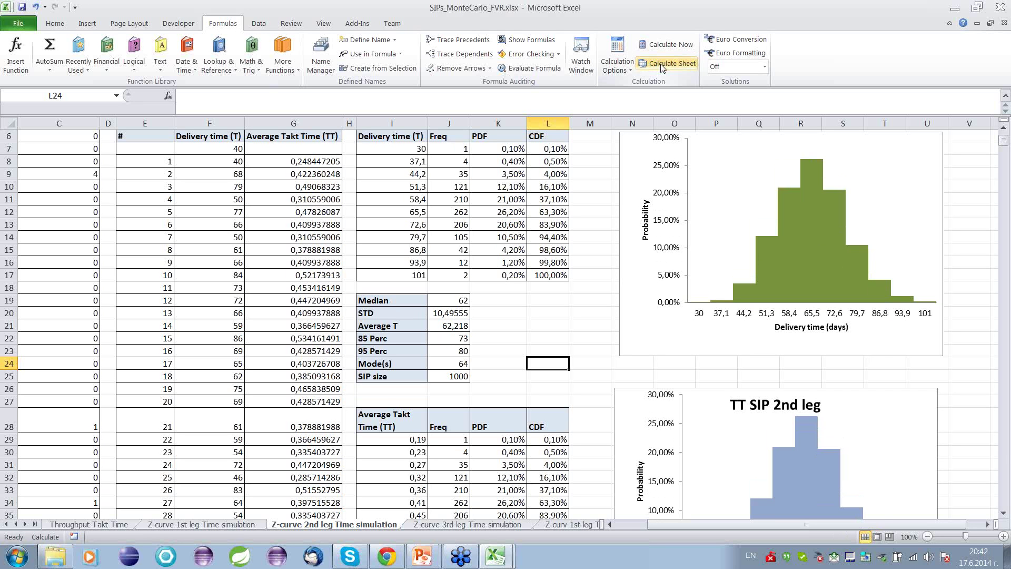
Step: Select the Average Takt Time statistics I41:J47 and view them beside the TT SIP 2nd leg chart
left_click(1005, 516)
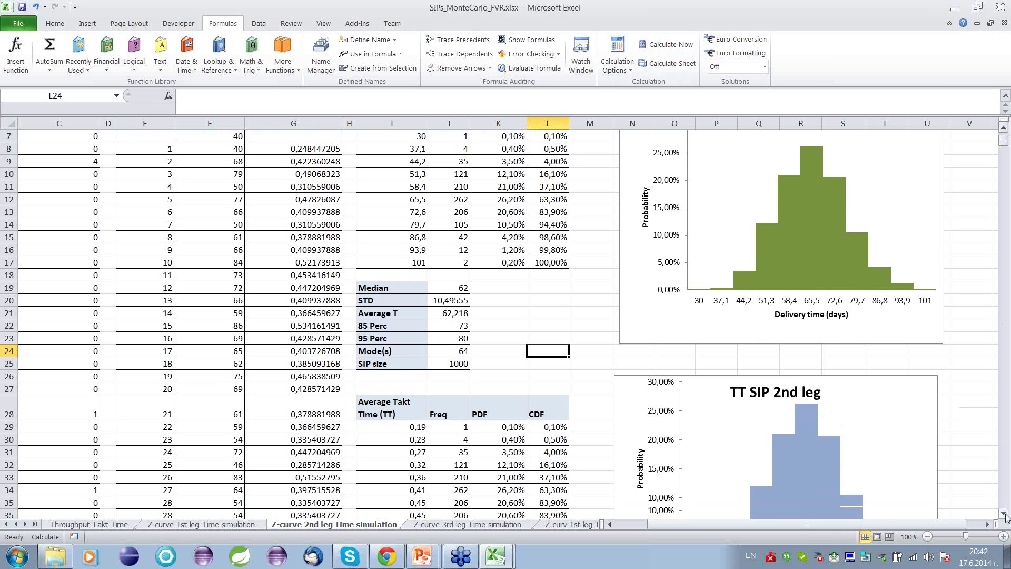
left_click(1006, 516)
scroll(1005, 516, "down", 3)
left_click_drag(379, 414, 445, 485)
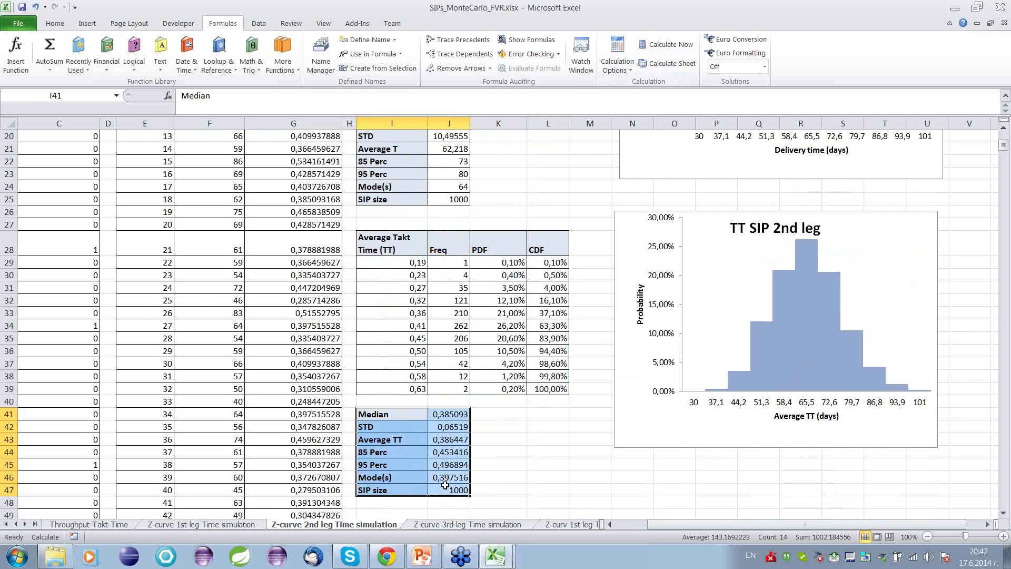
scroll(618, 525, "right", 3)
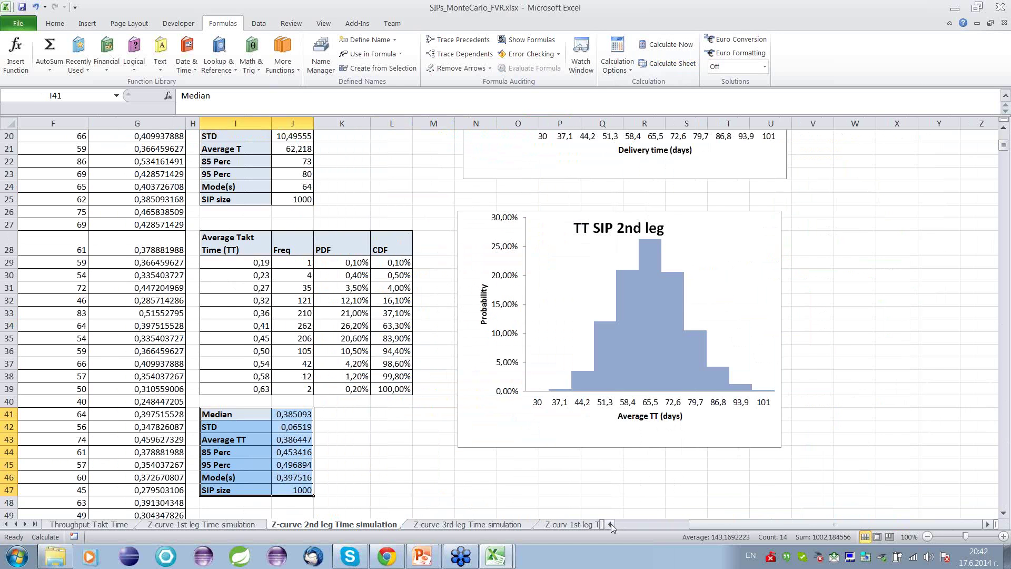
scroll(611, 523, "left", 4)
Step: Go through the Average Takt Time statistics formulas from Median in J41 to 85 Perc in J44
left_click(531, 414)
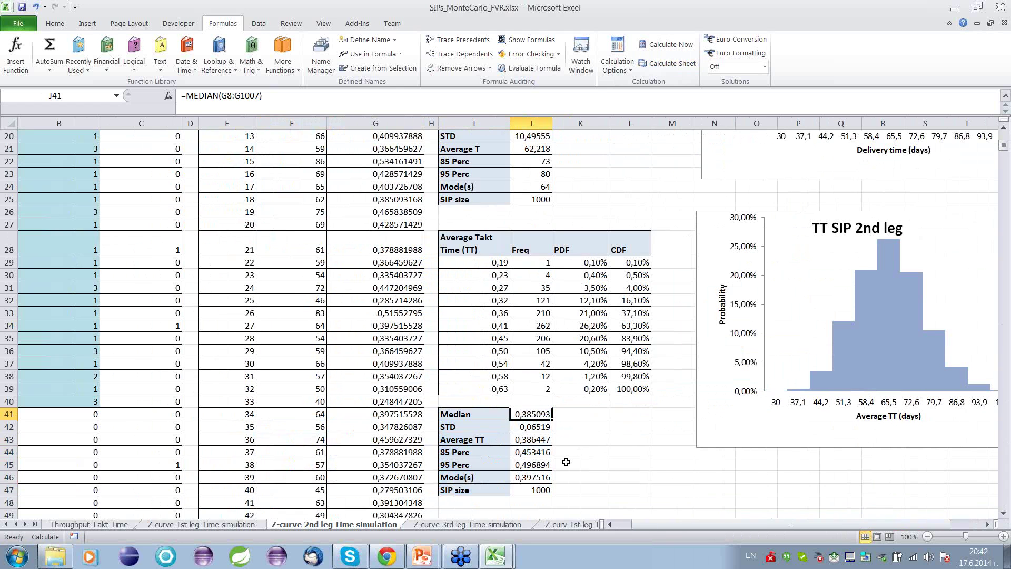
key("Down")
key("Down")
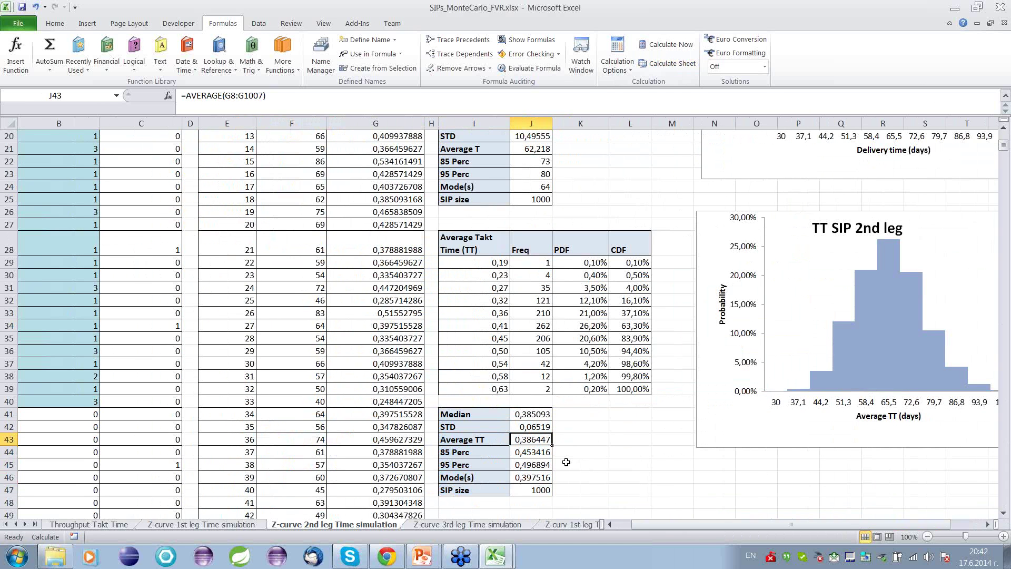
key("Down")
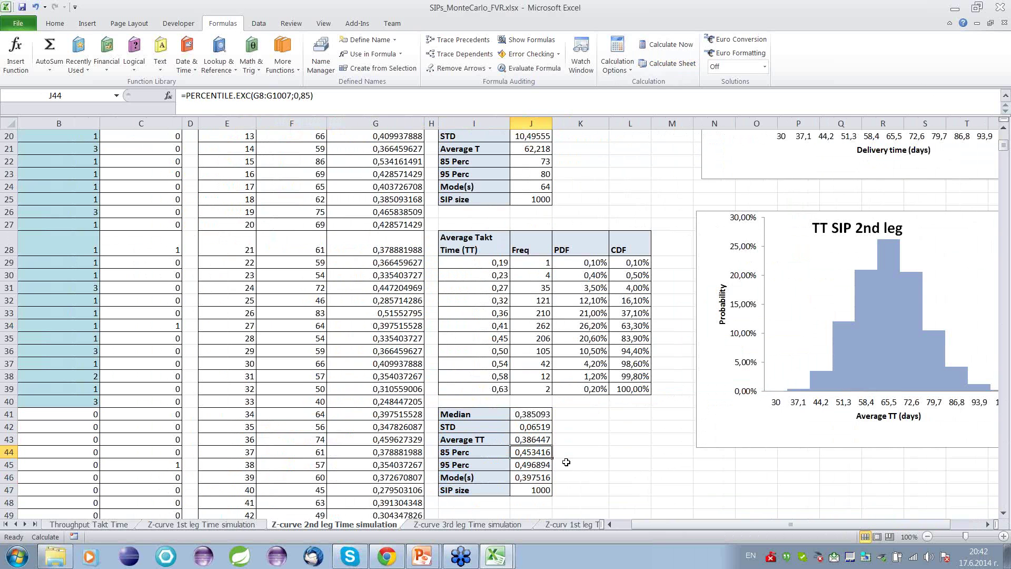
Step: Recalculate the sheet three times to compare the Average Takt Time statistics, and switch to the PowerPoint slide on Monte Carlo summation
left_click(658, 64)
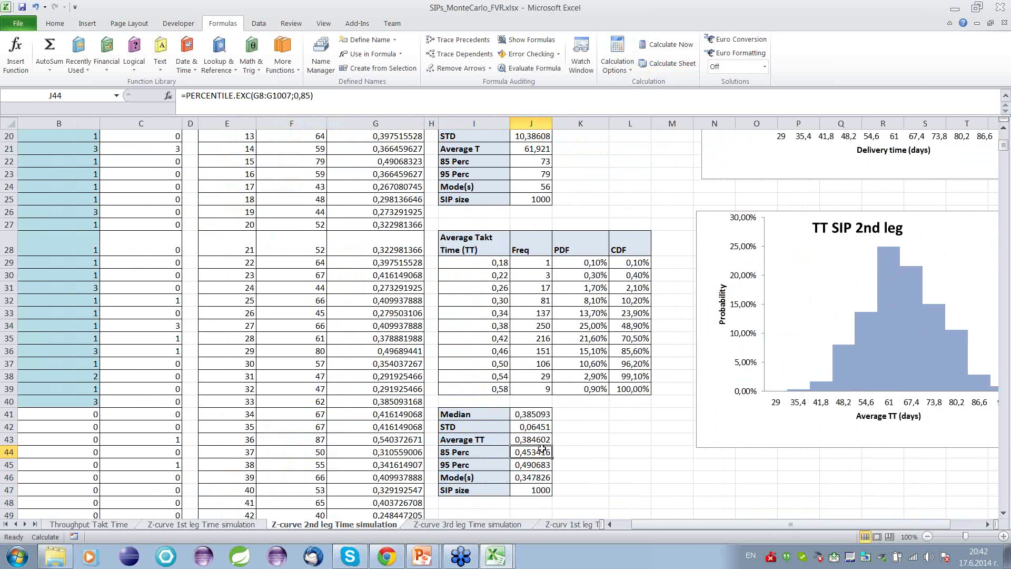
left_click(667, 66)
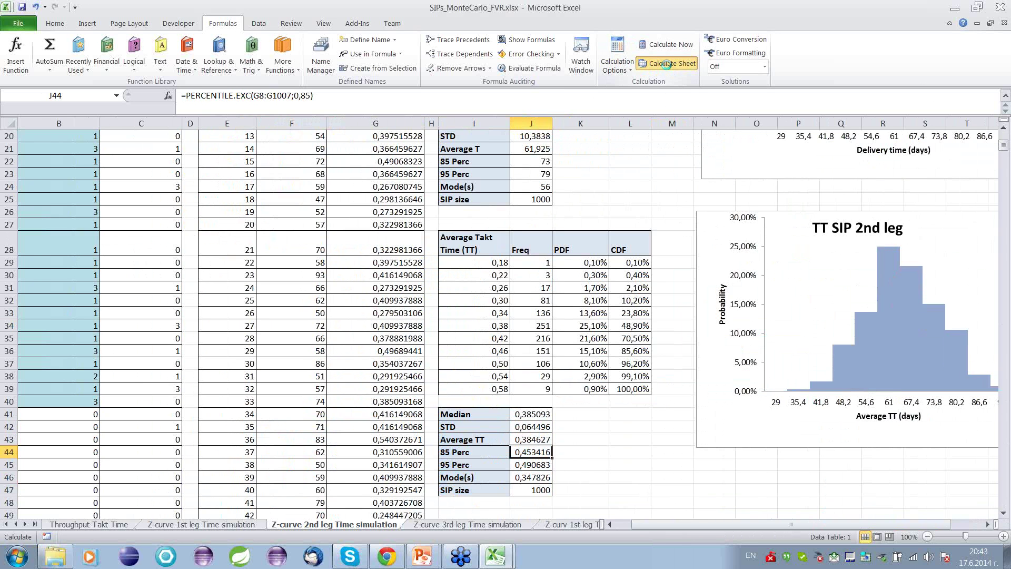
left_click(667, 64)
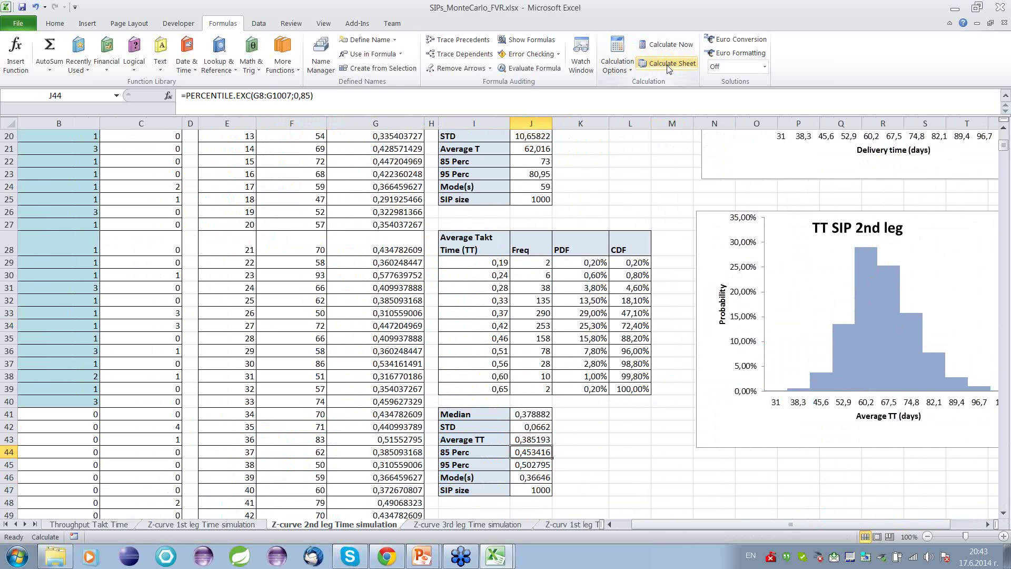
key("alt+Tab")
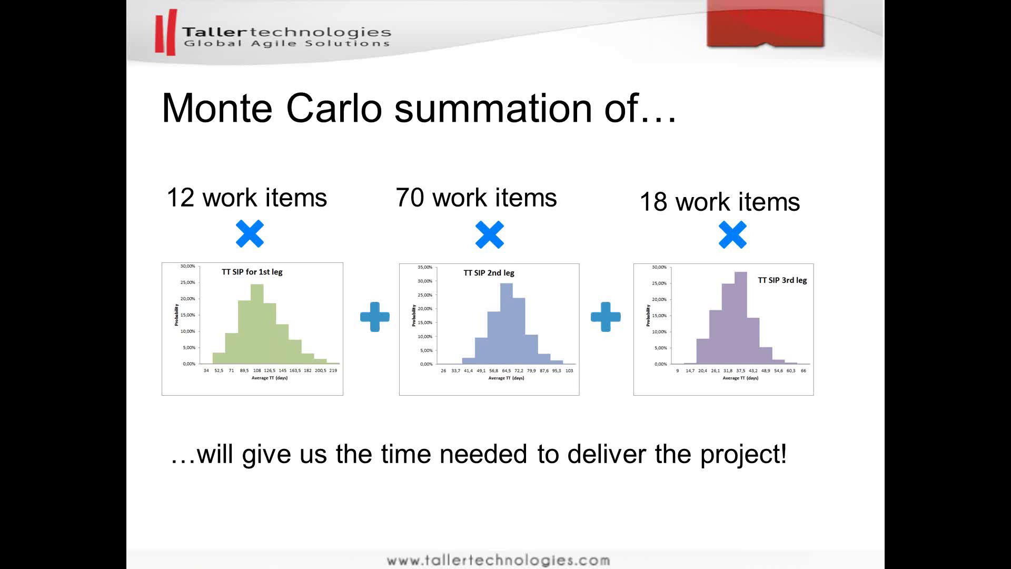
Step: Go back to the slide titled New project to be delivered
key("Left")
key("Left")
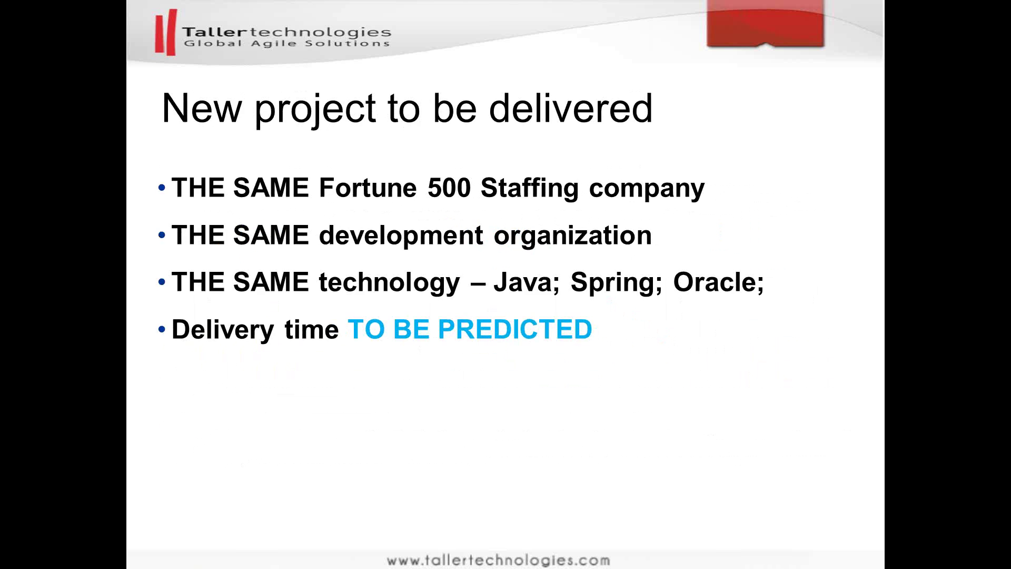
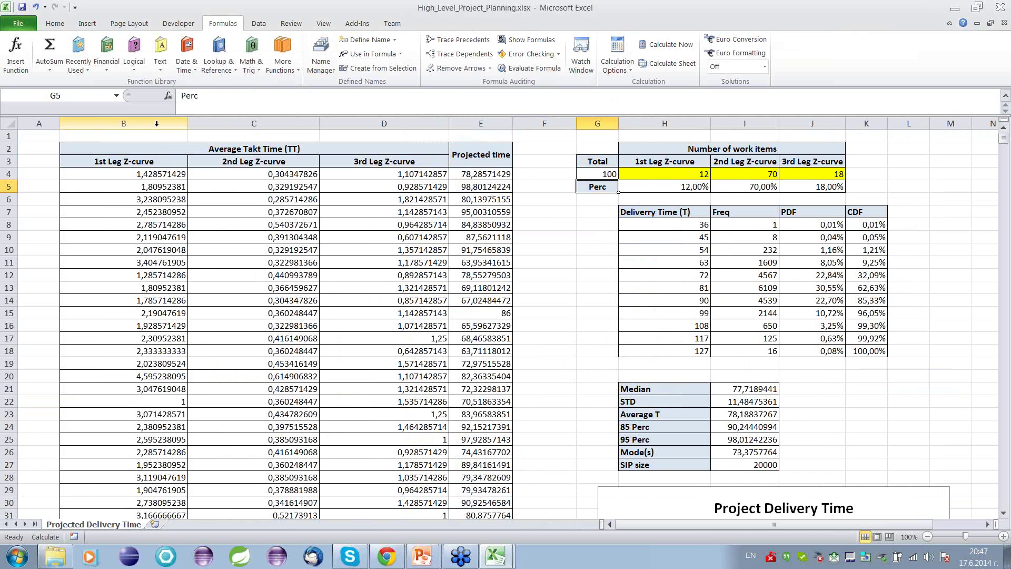
Step: Switch to the High_Level_Project_Planning workbook and view the first Average Takt Time value of each leg in B4, C4 and D4
left_click(157, 124)
left_click(149, 174)
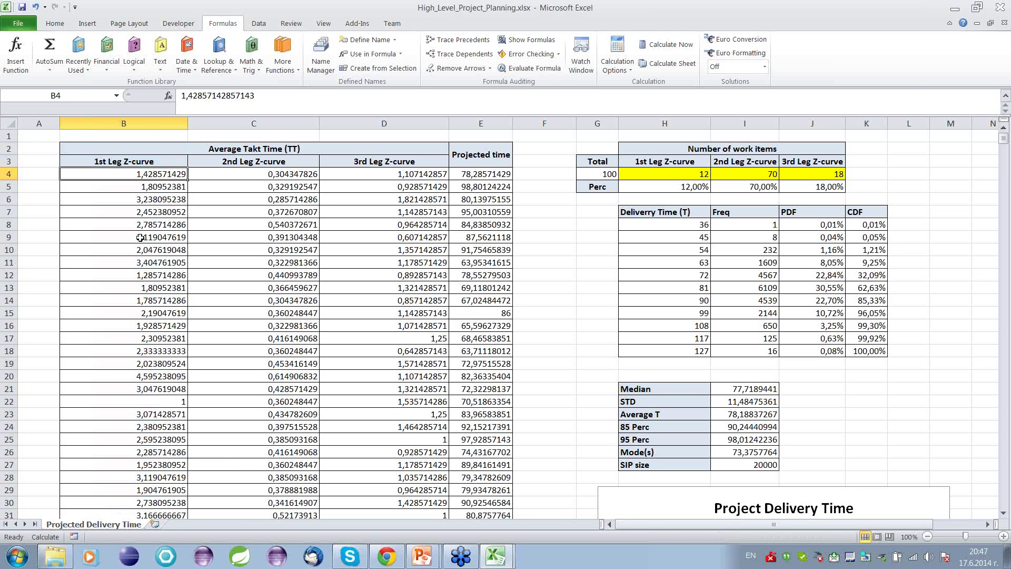
left_click(256, 176)
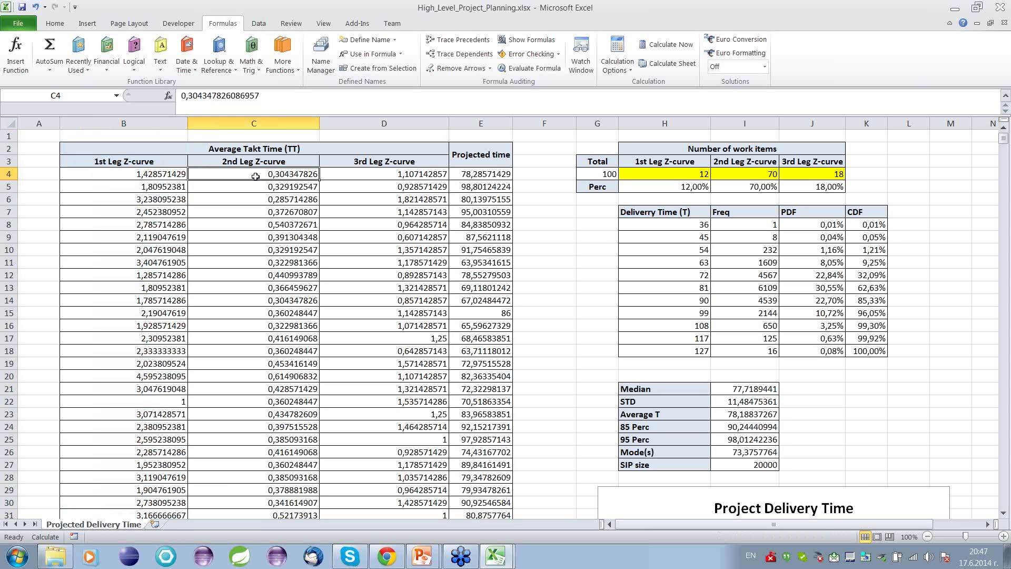
key("Right")
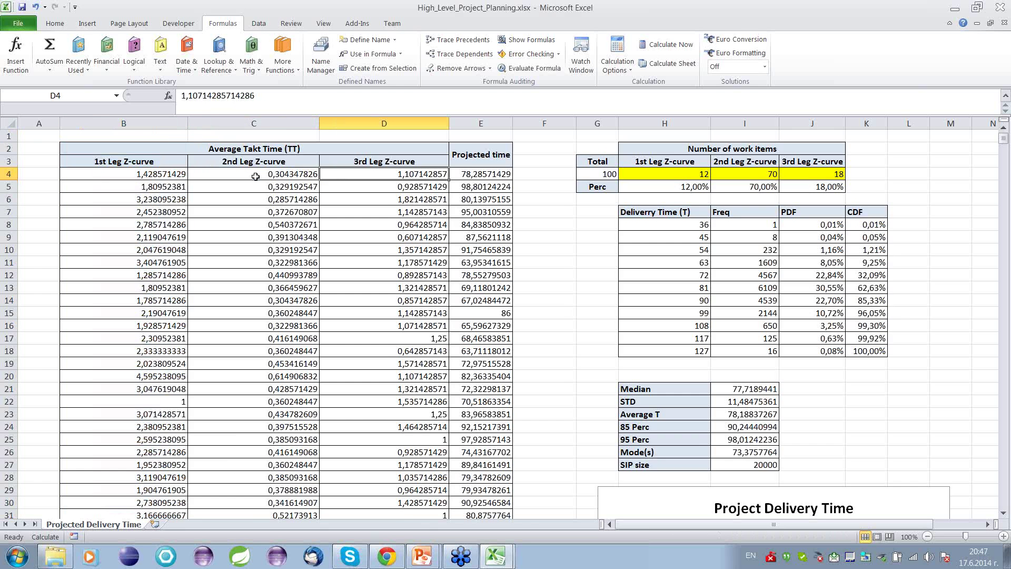
Step: Browse down the three Average Takt Time columns from row 4 to row 994 to examine the simulated values
scroll(256, 176, "down", 10)
key("Page_Down")
key("Page_Down")
key("Page_Down")
key("Page_Down")
key("Page_Down")
key("Page_Down")
key("Page_Down")
key("Page_Down")
key("Page_Down")
key("Page_Down")
key("Page_Down")
key("Page_Down")
key("Page_Down")
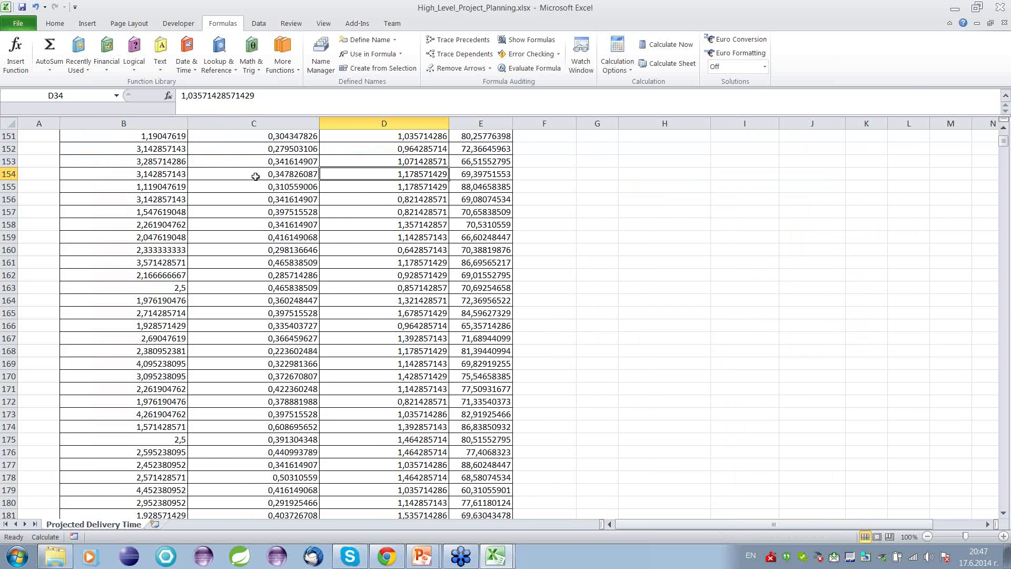
key("Page_Down")
key("Page_Down")
key("Page_Down")
key("Page_Down")
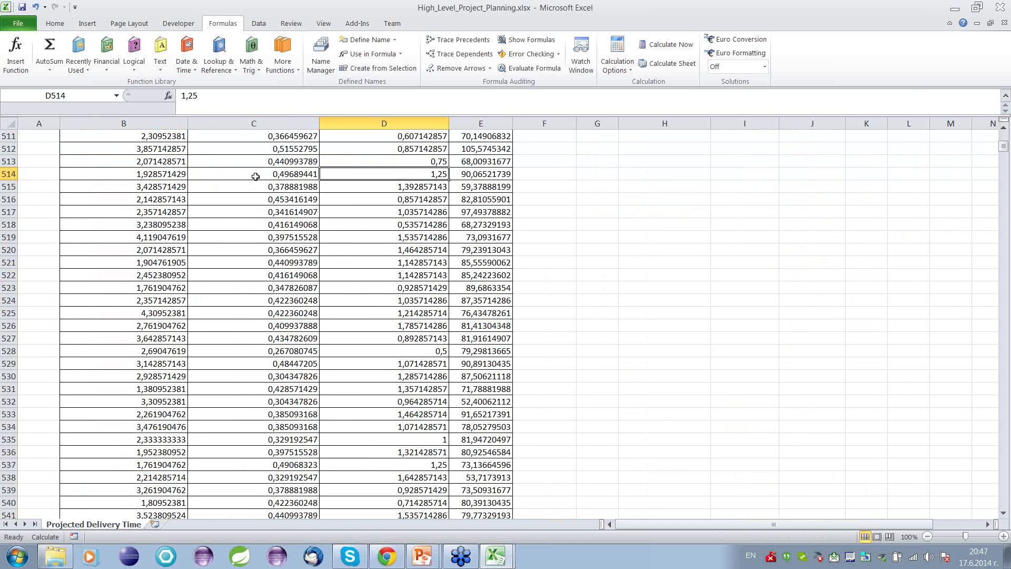
key("Page_Down")
key("Page_Down")
key("Page_Down")
key("Page_Down")
key("Page_Down")
key("Page_Down")
key("Page_Down")
key("Page_Down")
key("Page_Down")
key("Page_Down")
key("Page_Down")
key("Page_Down")
key("Page_Down")
key("Page_Down")
key("Page_Down")
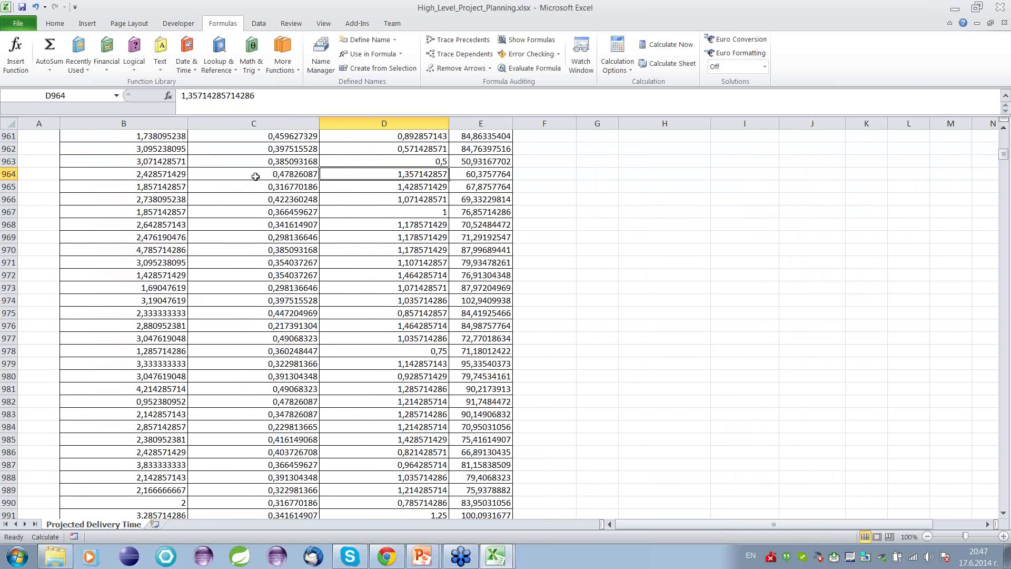
key("Page_Down")
Step: Return to the first 3rd Leg Z-curve value in D4
scroll(255, 177, "up", 10)
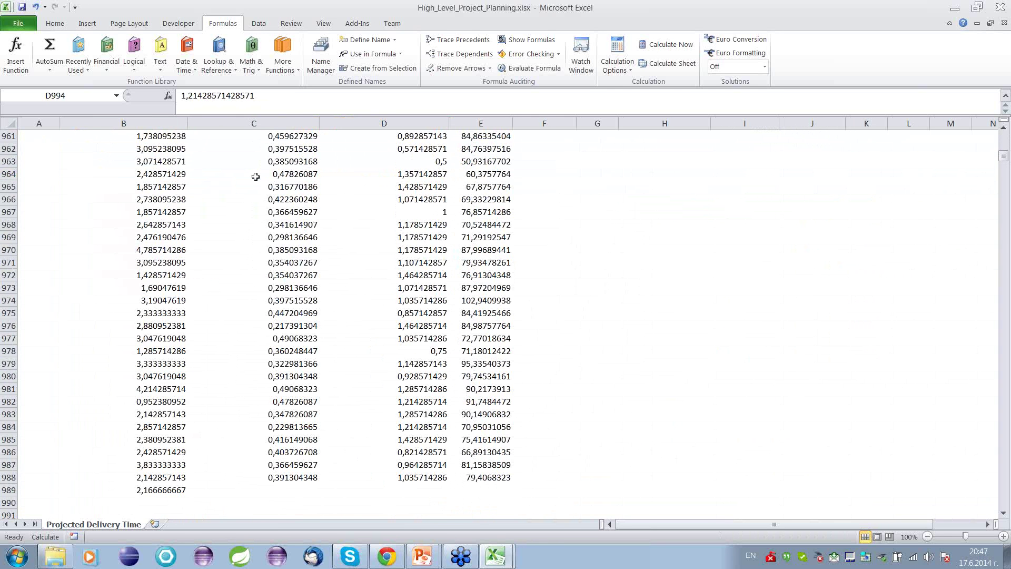
key("Page_Up")
key("Page_Up")
key("Page_Up")
key("Page_Up")
key("Page_Up")
key("Page_Up")
key("Page_Up")
key("Page_Up")
key("Page_Up")
key("Page_Up")
key("ctrl+Up")
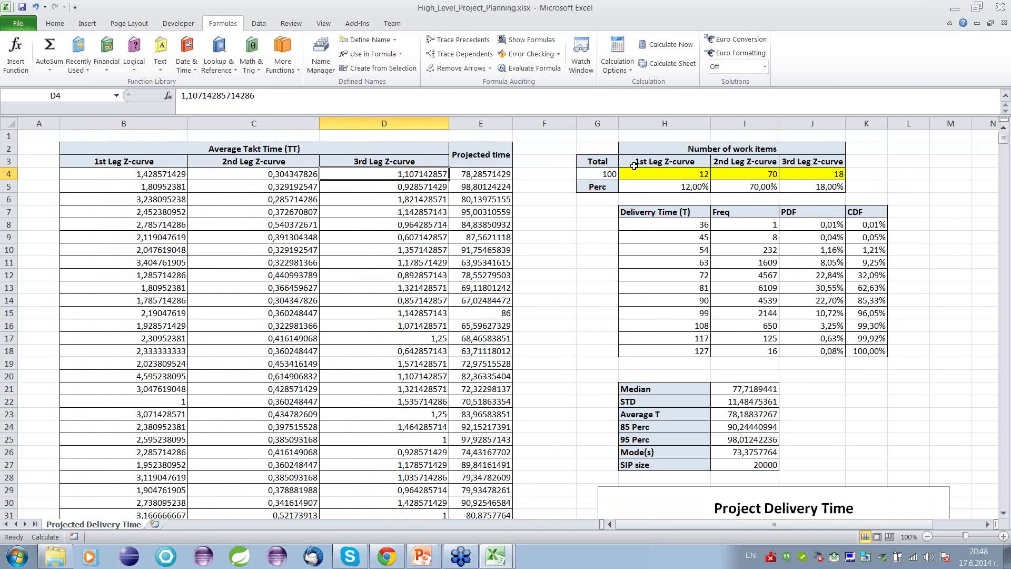
Step: Go through the Number of work items cells, from the Total in G4 to the three leg formulas in H4:J4
left_click(612, 170)
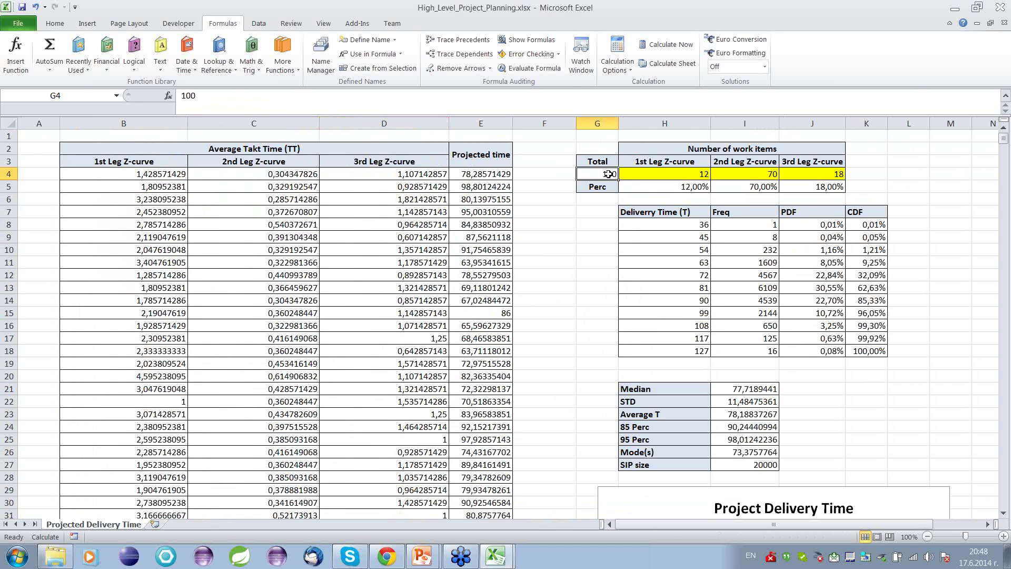
left_click(662, 171)
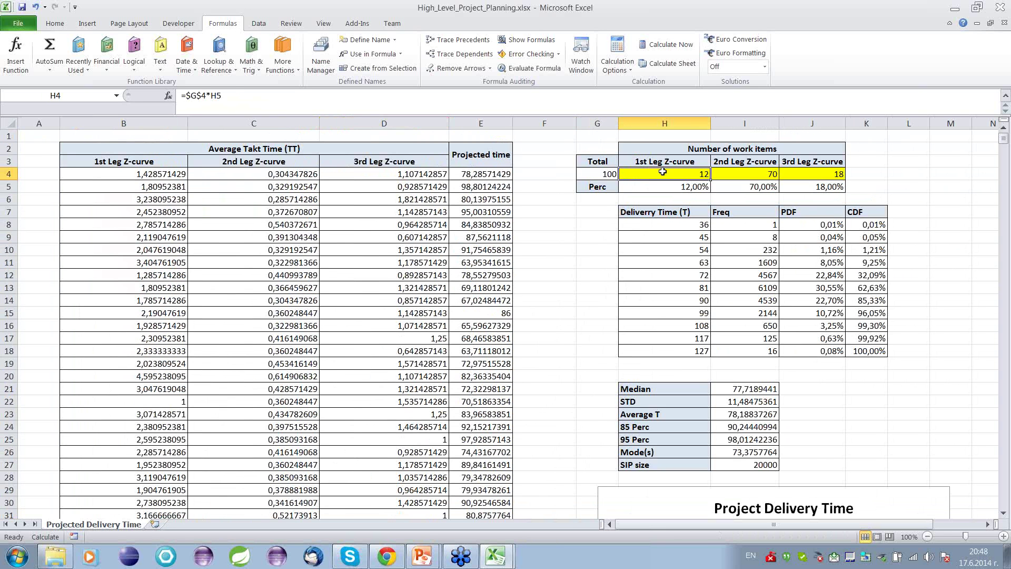
key("Right")
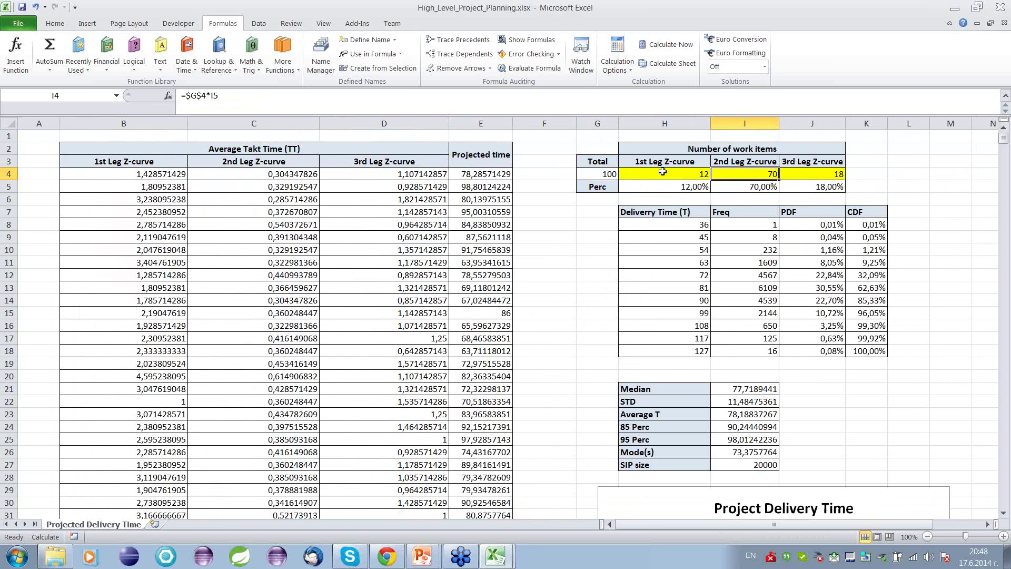
key("Right")
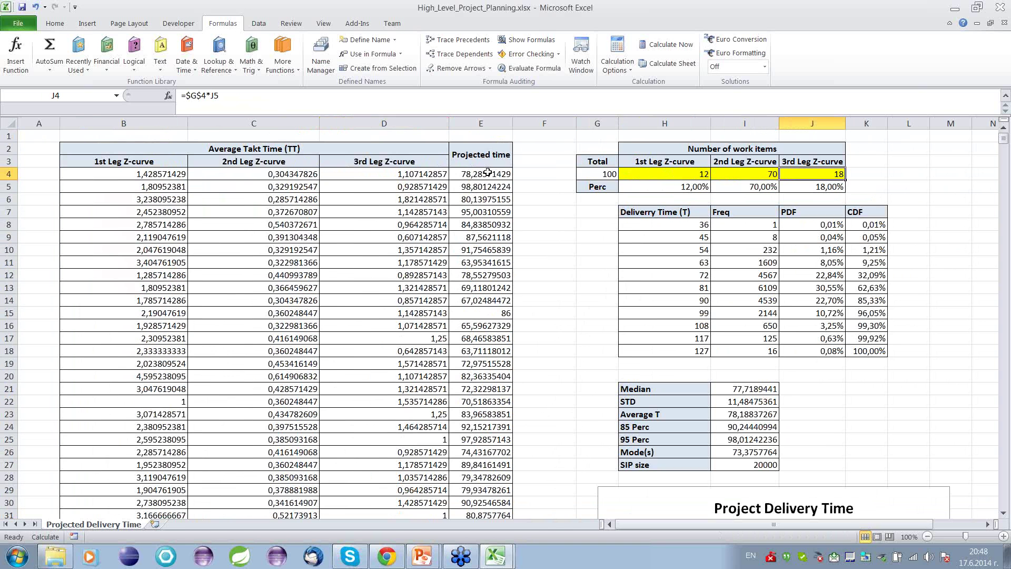
Step: View the first-leg work item formula in H4 and select the Average Takt Time columns B, C and D one by one
left_click(670, 176)
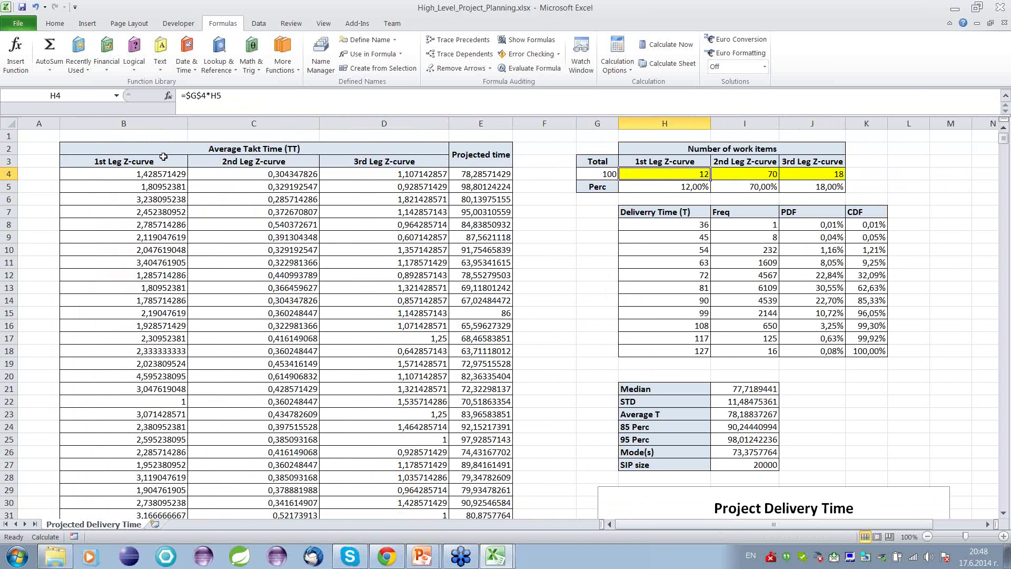
left_click(152, 119)
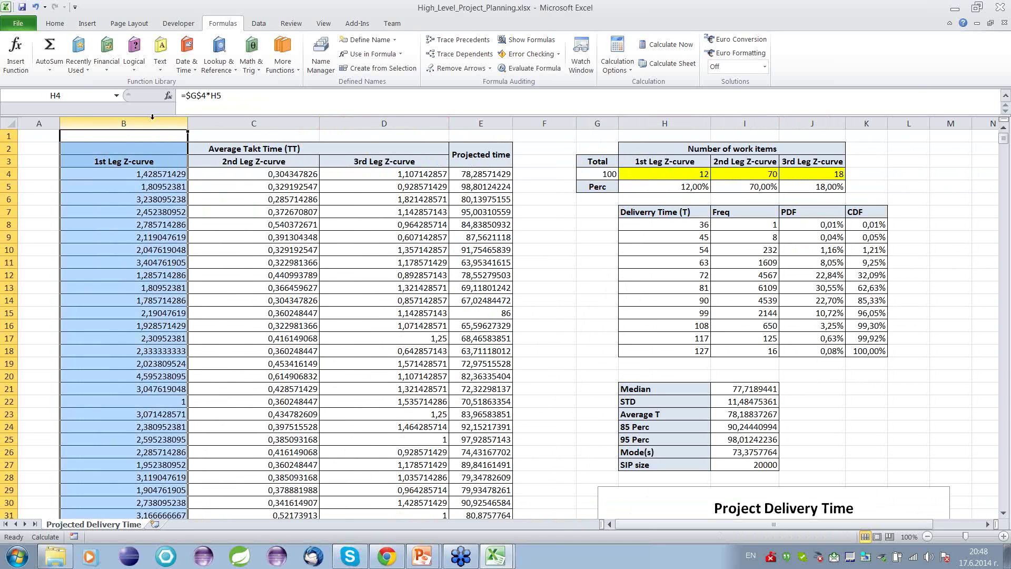
left_click(233, 123)
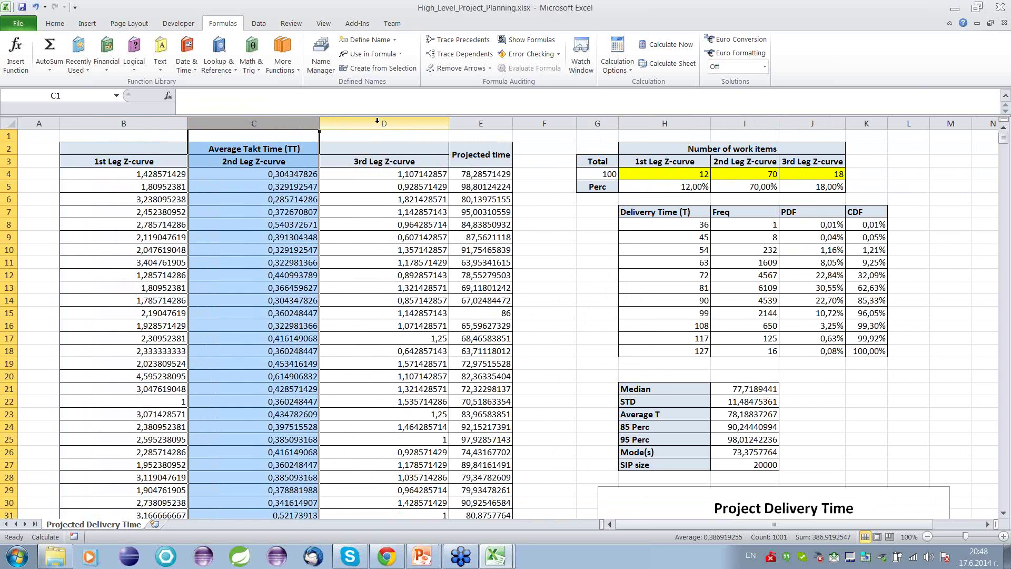
left_click(377, 122)
Step: Examine the Projected time formula in E4, highlight the plus sign after its first-leg term, and check the first-leg value in B4
left_click(484, 175)
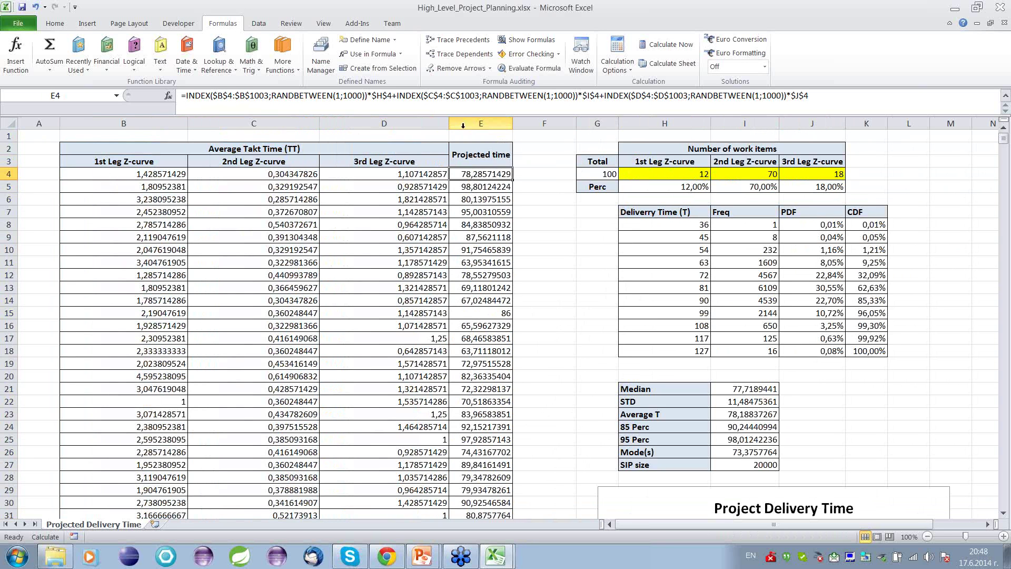
left_click(397, 96)
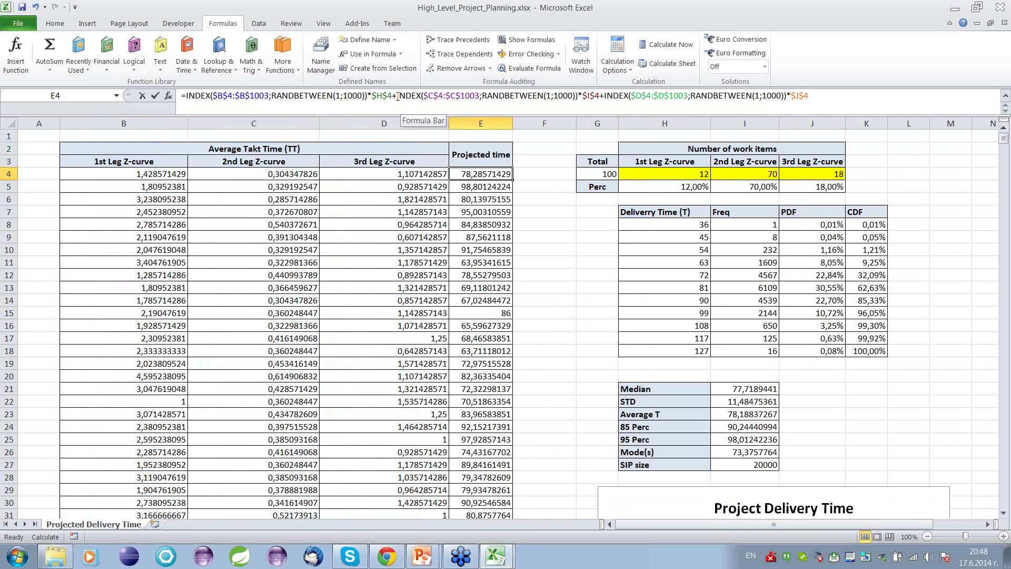
double_click(396, 95)
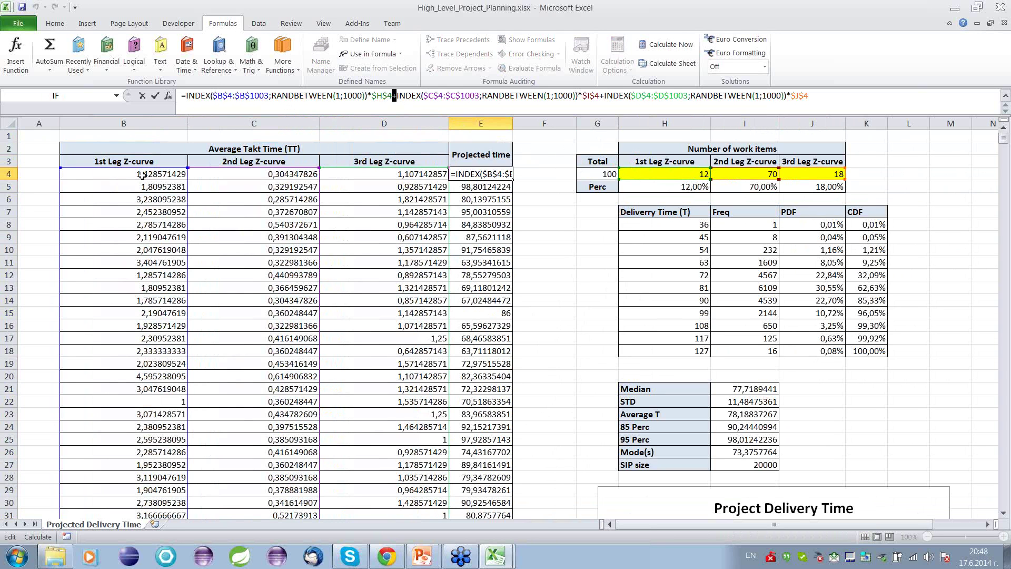
key("ctrl+Return")
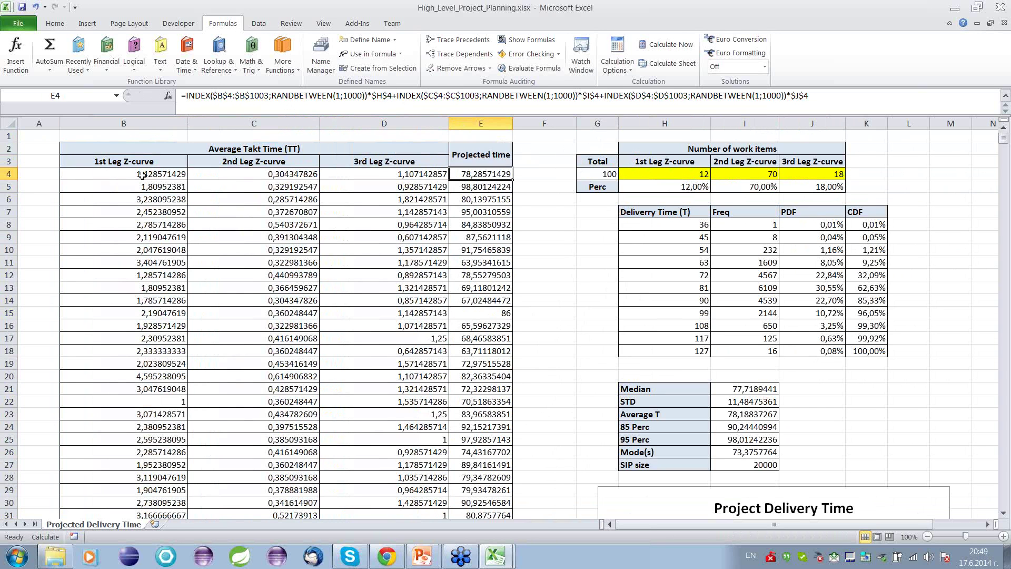
left_click(143, 175)
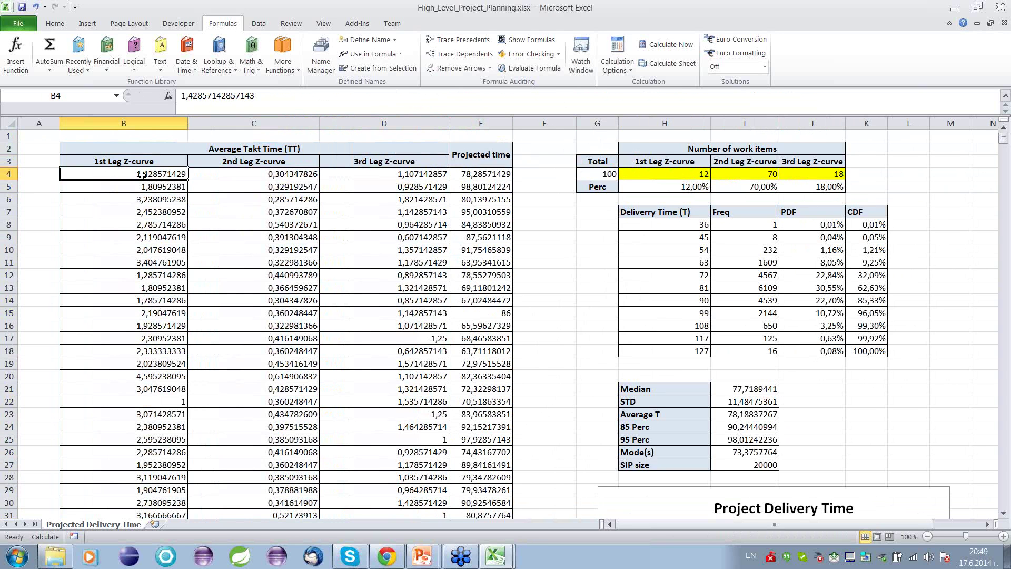
Step: Browse down the Projected time column from E4 to past row 1300 and return to E4
left_click(472, 176)
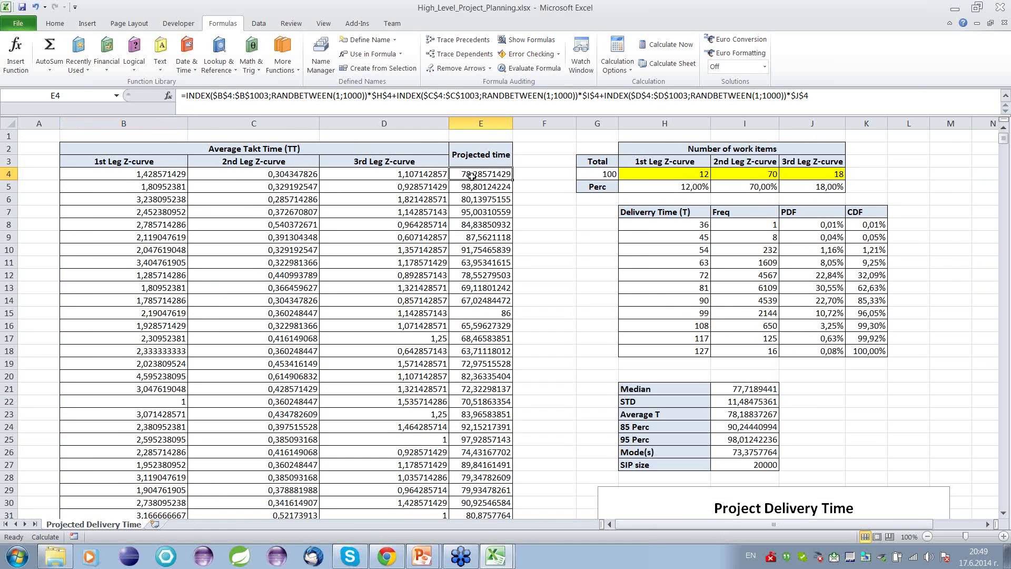
scroll(471, 177, "down", 10)
scroll(472, 176, "down", 20)
left_click(472, 176)
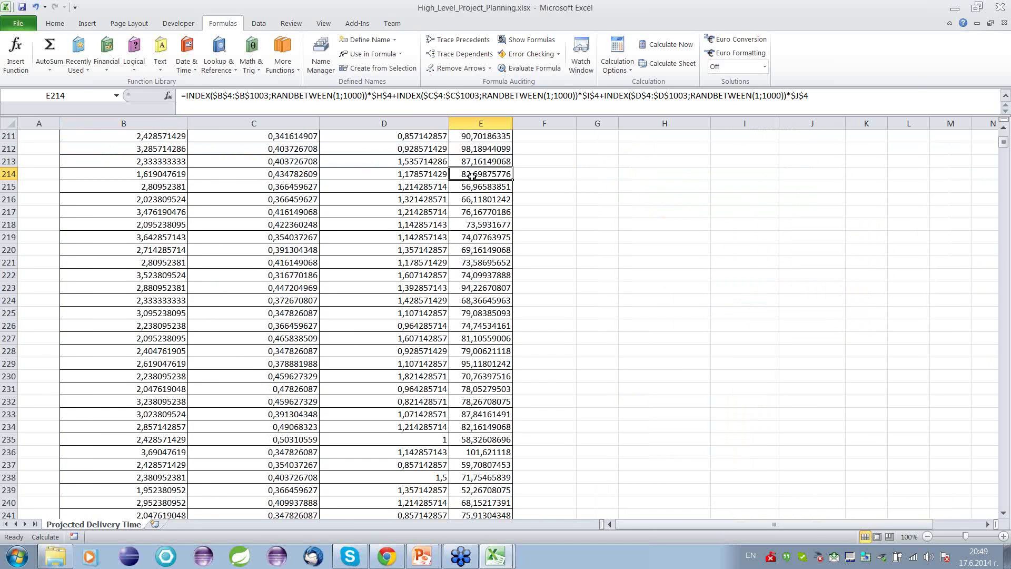
scroll(472, 176, "down", 20)
left_click(472, 176)
scroll(472, 176, "up", 20)
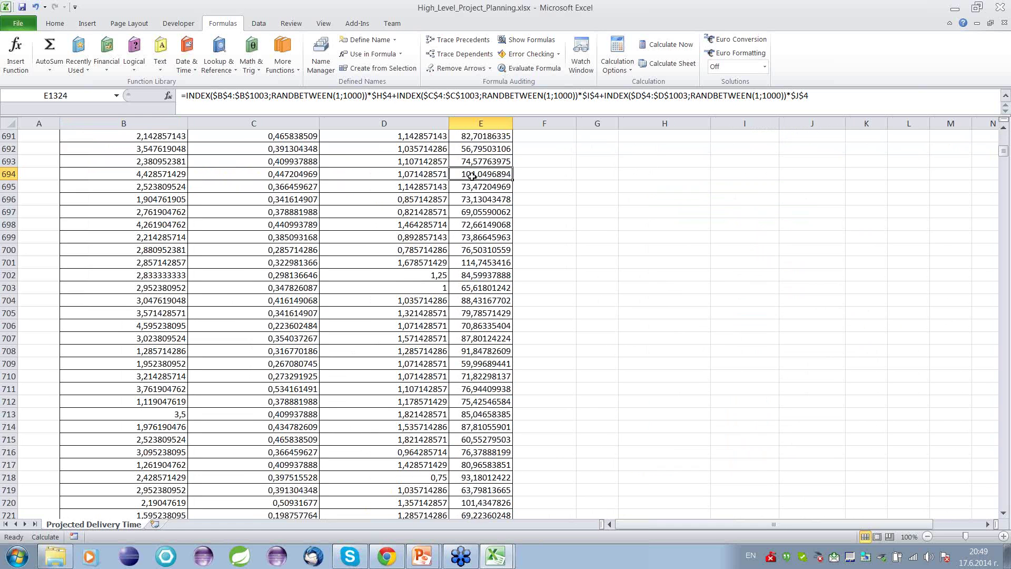
scroll(472, 176, "up", 20)
scroll(471, 176, "up", 20)
left_click(472, 176)
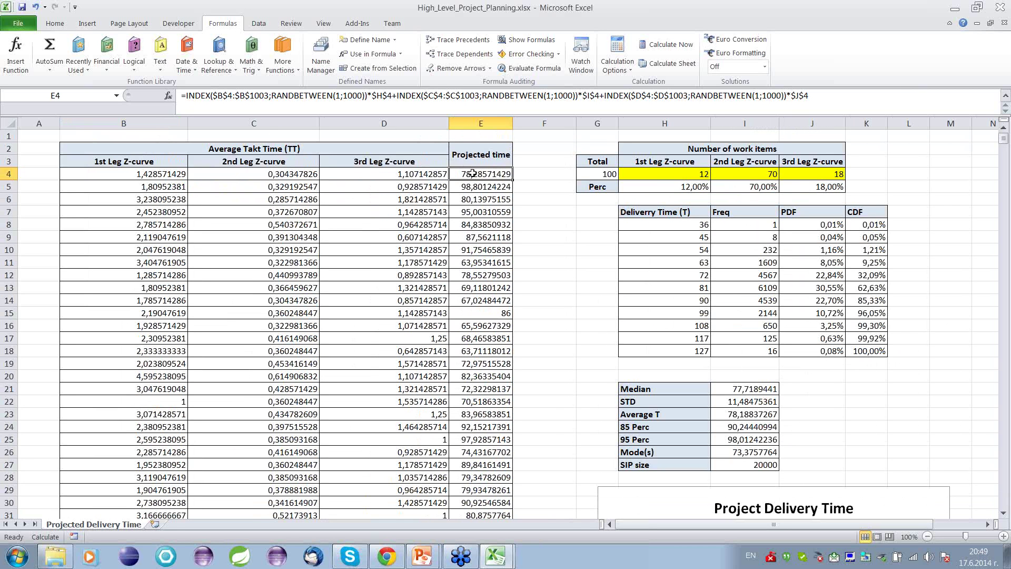
Step: Trace the first-leg term of the Projected time formula through H4, the takt times B4:B15 and E4
left_click(691, 176)
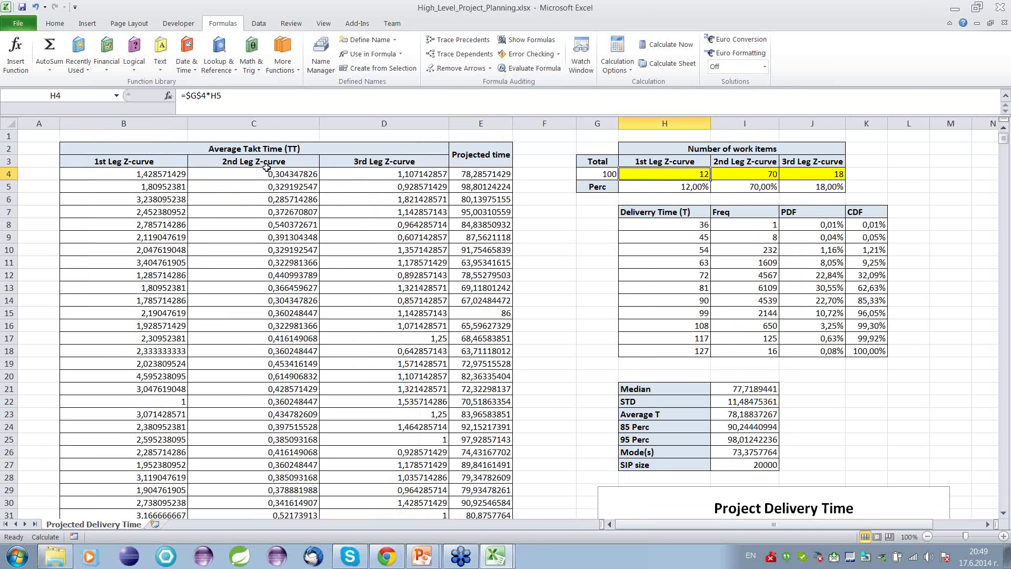
left_click(166, 175)
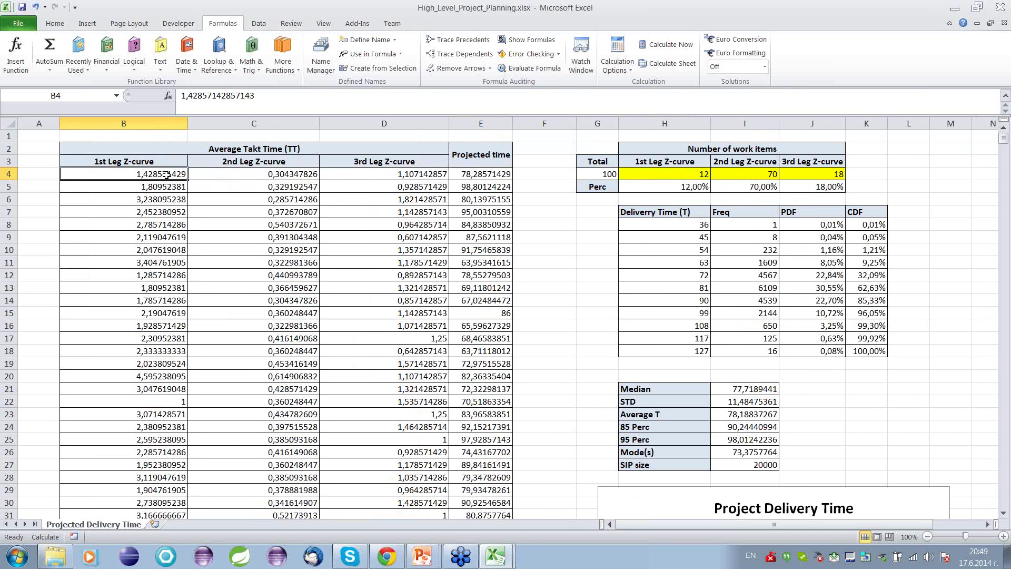
key("Down")
key("Down")
key("Down")
key("Down")
key("Down")
key("Down")
key("Down")
key("Down")
key("Down")
key("Down")
key("Down")
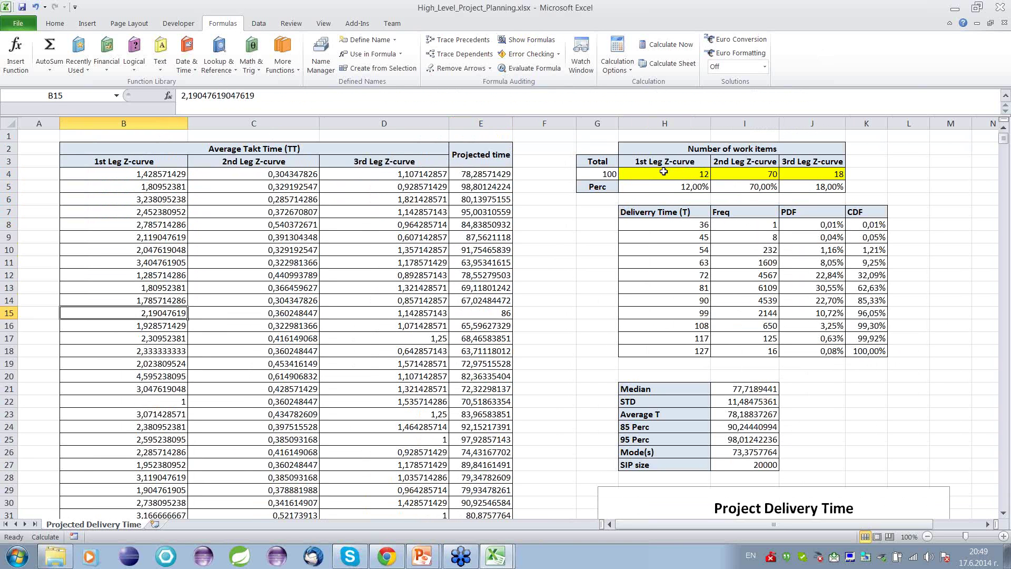
left_click(454, 172)
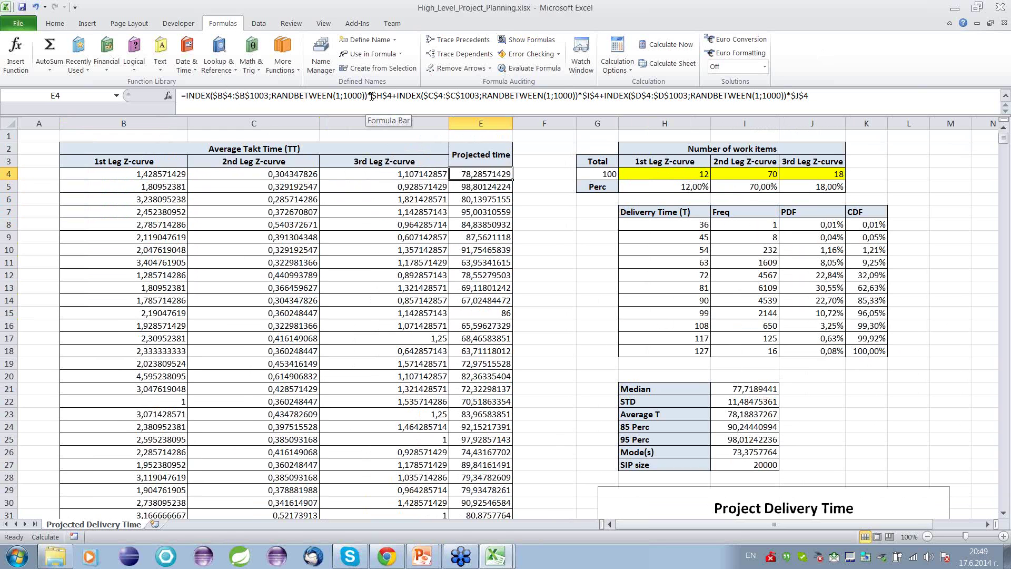
Step: Trace the second-leg term of the Projected time formula through the work items in I4, takt time C4 and E4
left_click(734, 172)
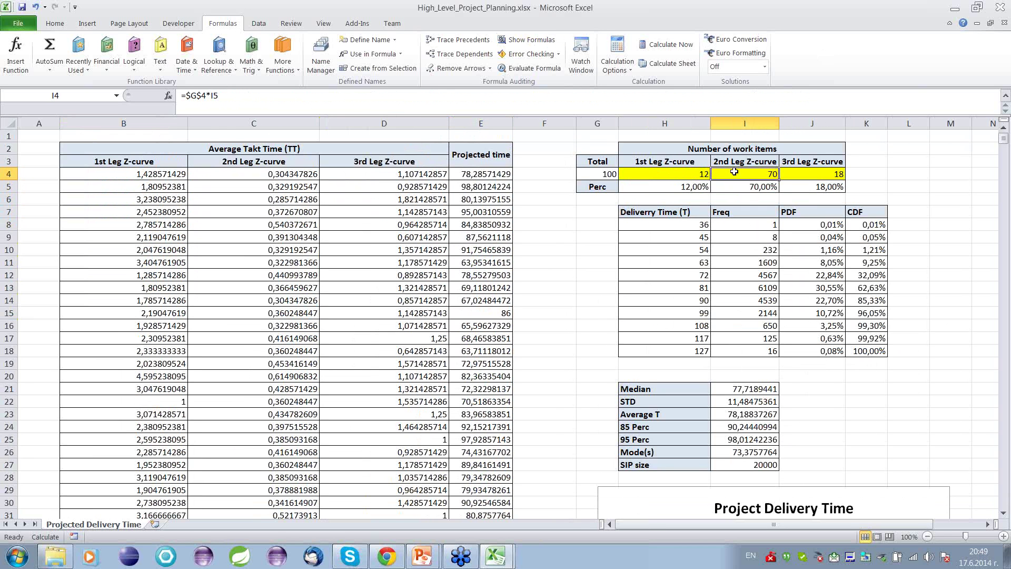
left_click(299, 174)
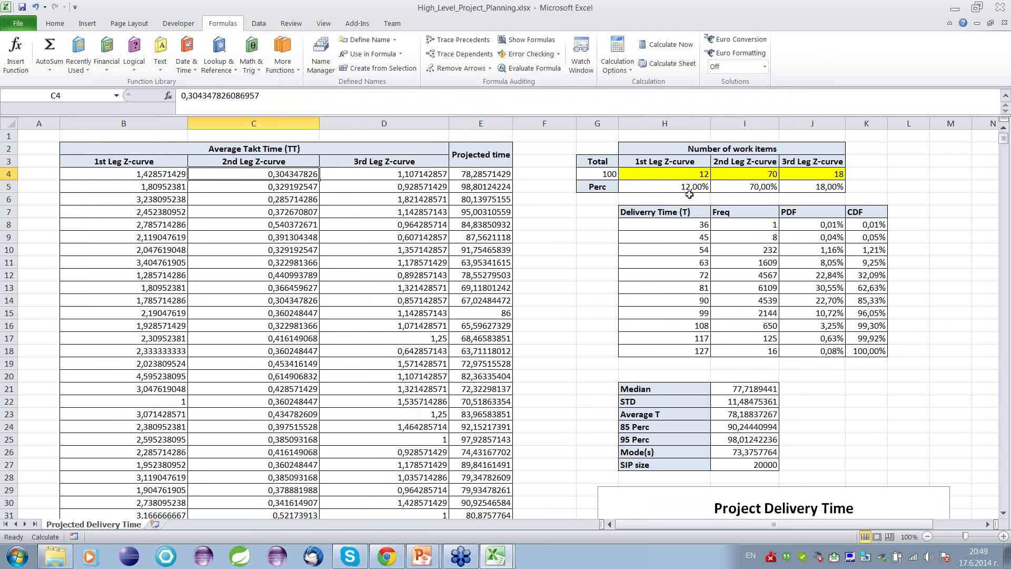
left_click(489, 174)
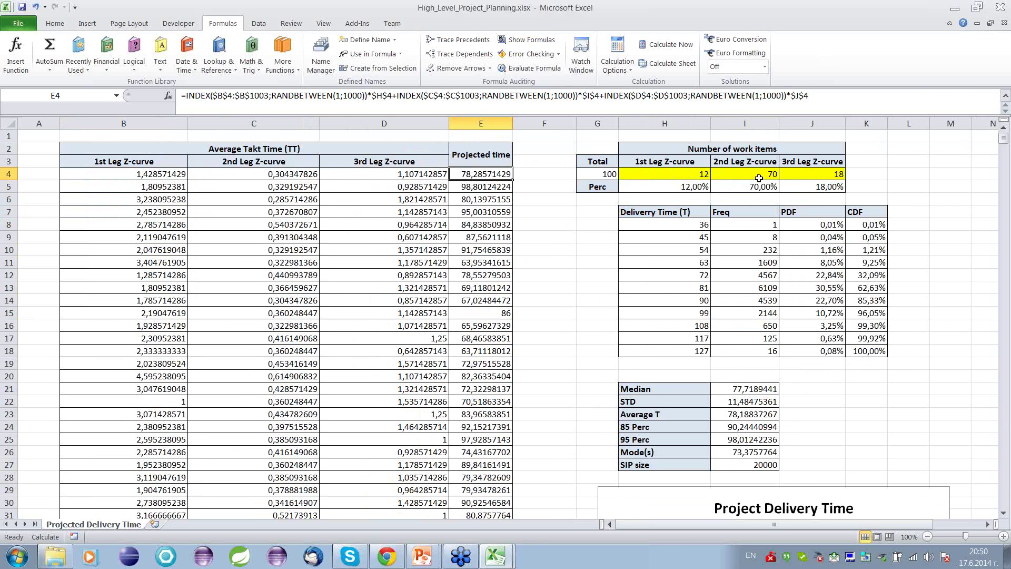
Step: Trace the third-leg term through the work items in J4 and step down the 3rd Leg Z-curve takt times from D4
left_click(809, 178)
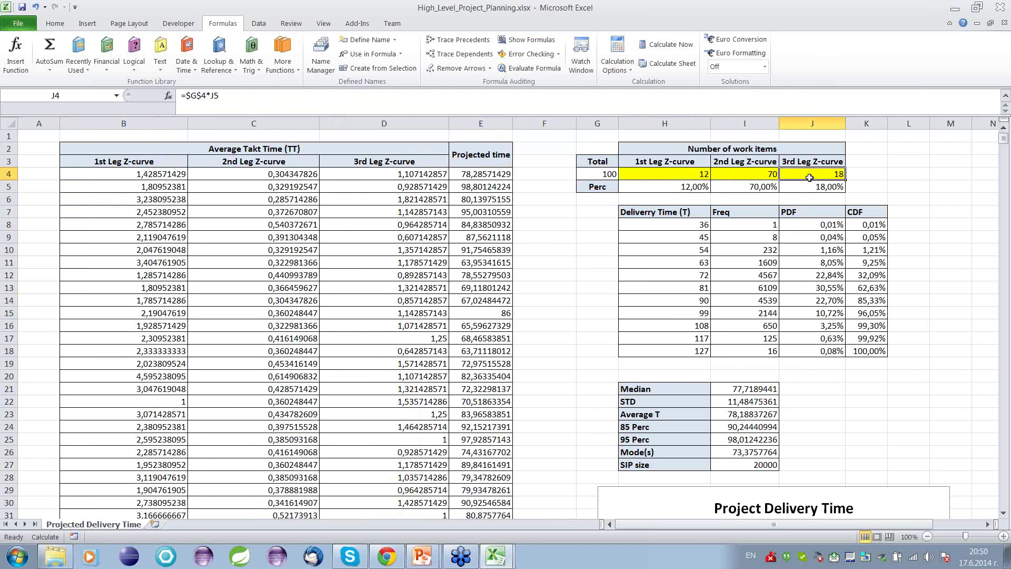
left_click(425, 179)
key("Down")
key("Down")
key("Down")
key("Down")
key("Down")
key("Down")
key("Down")
key("Down")
key("Down")
key("Down")
key("Down")
key("Down")
key("Down")
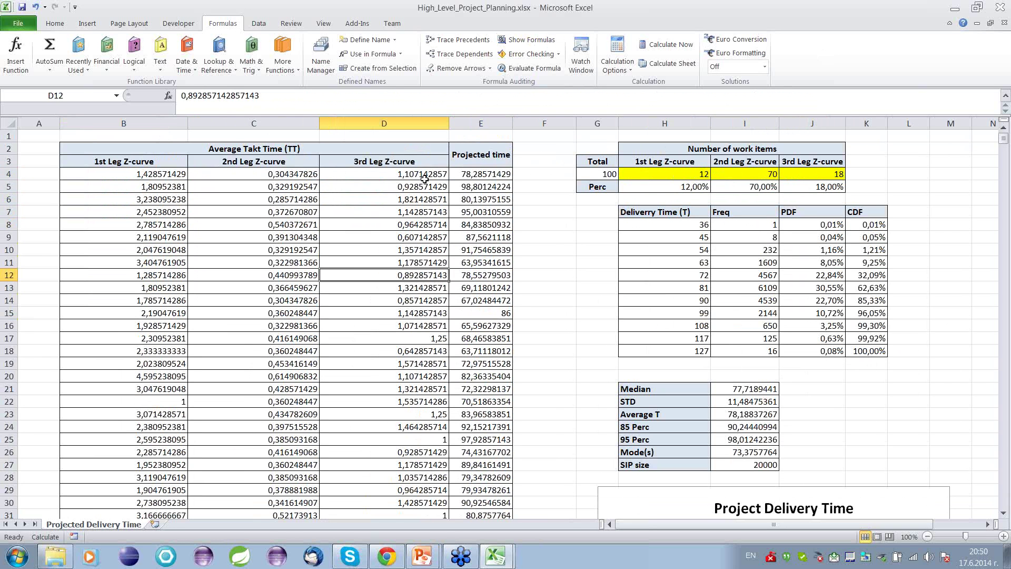
Step: Step back up the 3rd Leg Z-curve takt times to D4 and inspect the Projected time formula in E4
key("Up")
key("Up")
key("Up")
key("Up")
key("Up")
key("Up")
key("Up")
key("Up")
key("Up")
key("Up")
key("Up")
key("Up")
key("Up")
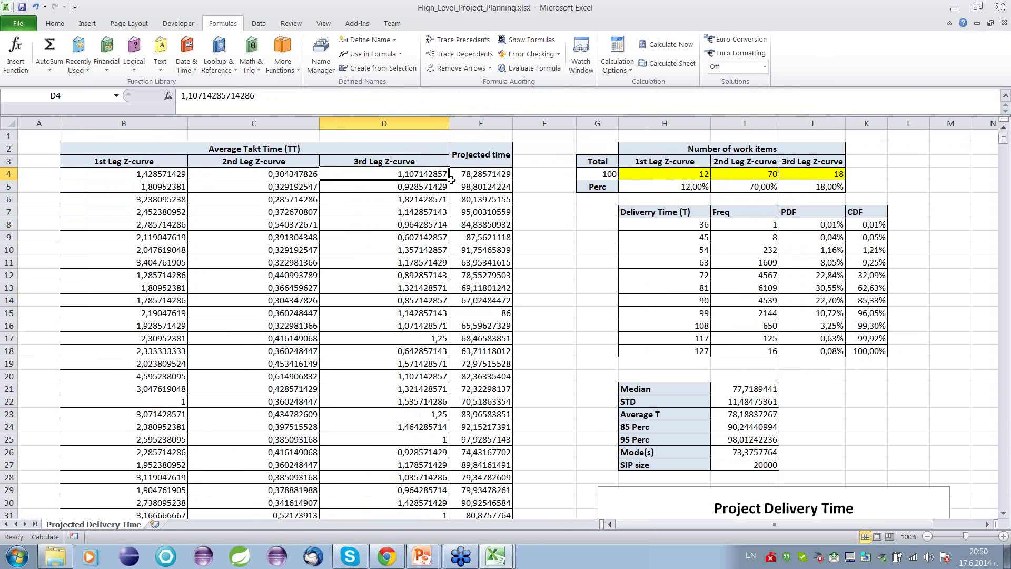
left_click(485, 176)
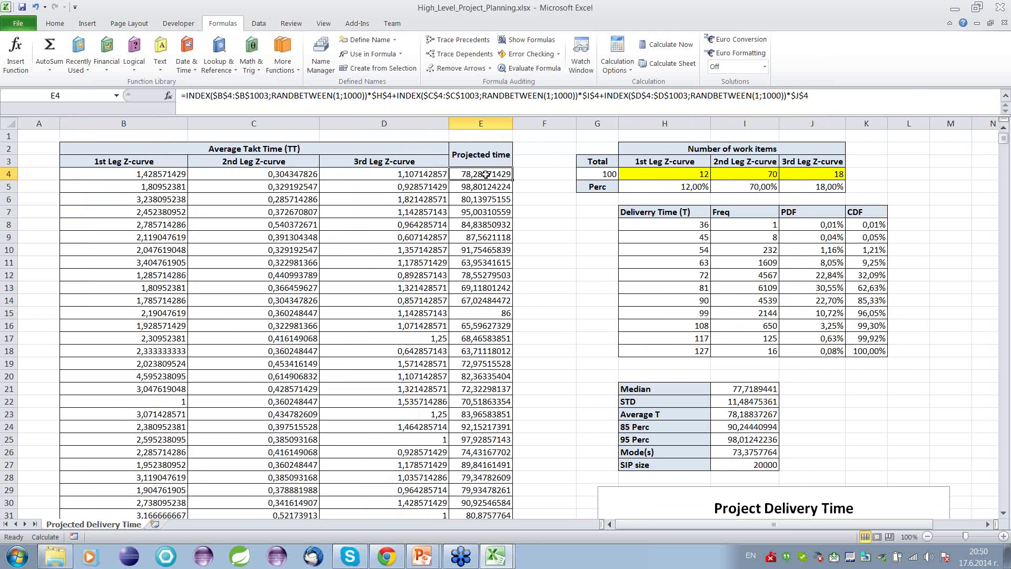
Step: Highlight the delivery time distribution table H7:K18 with its Freq, PDF and CDF columns
scroll(485, 175, "down", 10)
scroll(485, 175, "up", 10)
left_click(1005, 518)
scroll(1004, 518, "down", 1)
left_click_drag(658, 161, 850, 303)
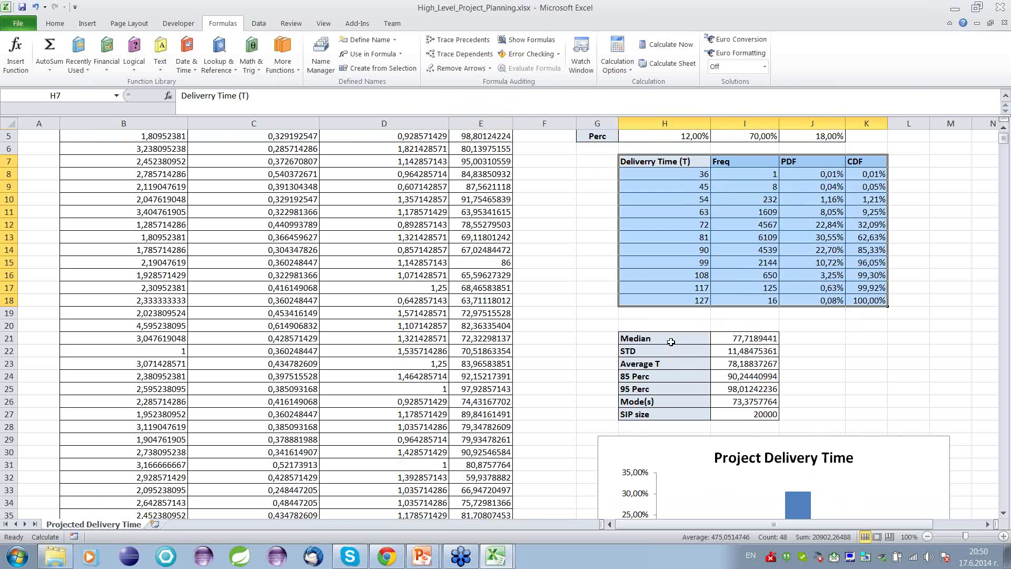
Step: Highlight the summary statistics block H21:I27, then show the full Project Delivery Time histogram and select the empty cell K23
left_click_drag(670, 339, 720, 363)
left_click_drag(742, 391, 743, 412)
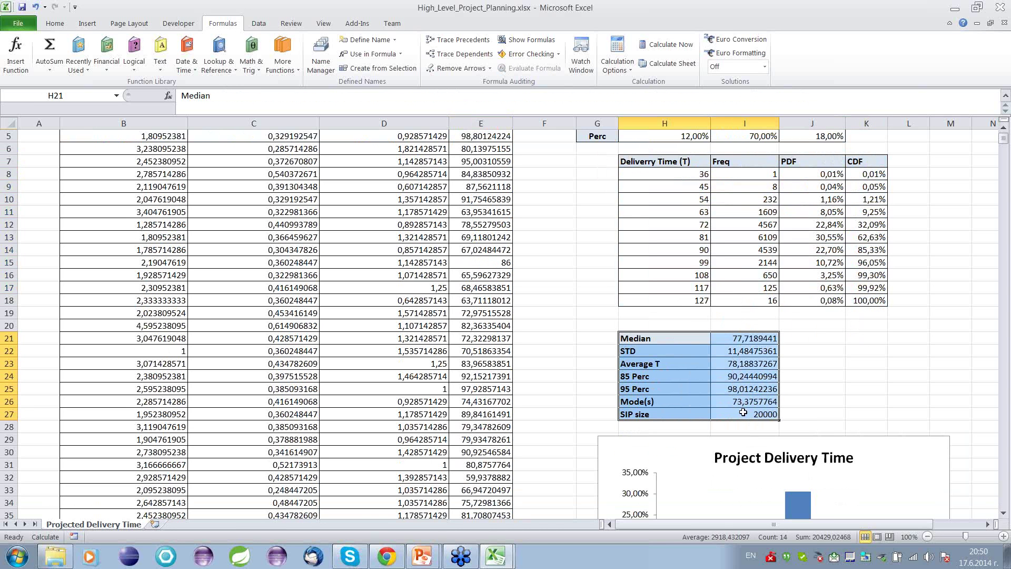
left_click(1004, 512)
left_click(1004, 512)
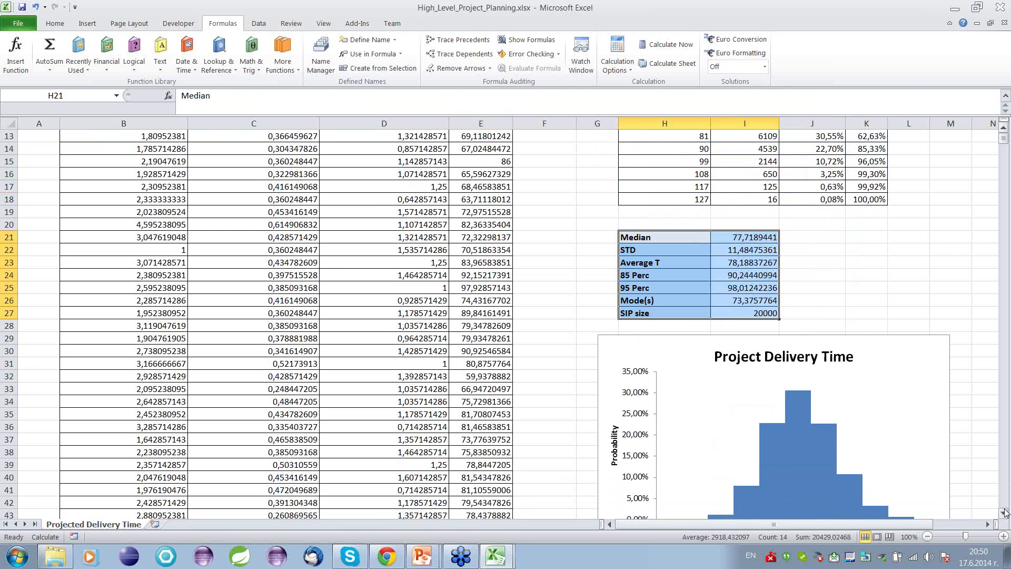
left_click(1004, 512)
left_click(866, 173)
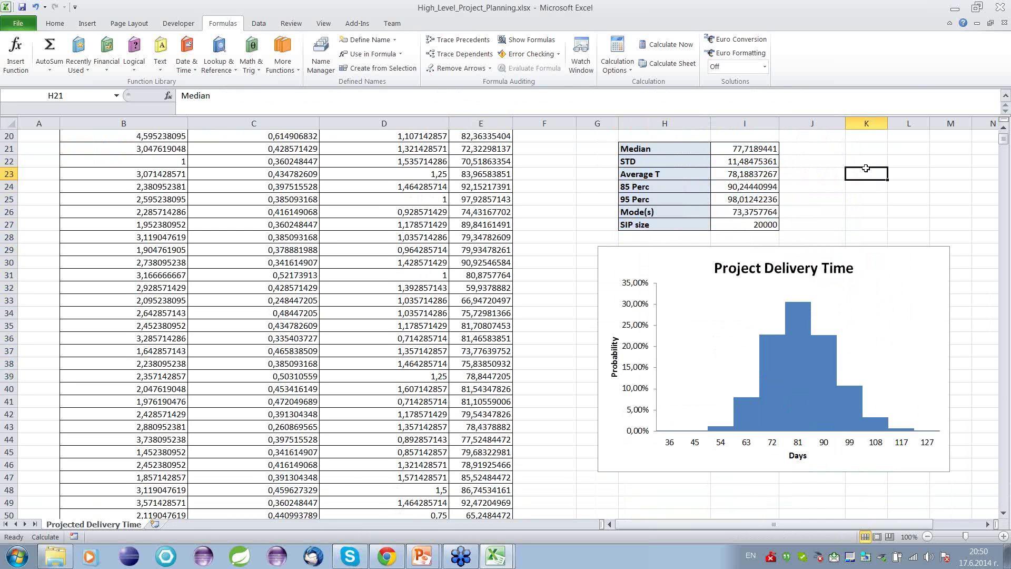
Step: Recalculate the sheet to rerun the simulation and inspect the Average T and 85 Perc cells
left_click(659, 64)
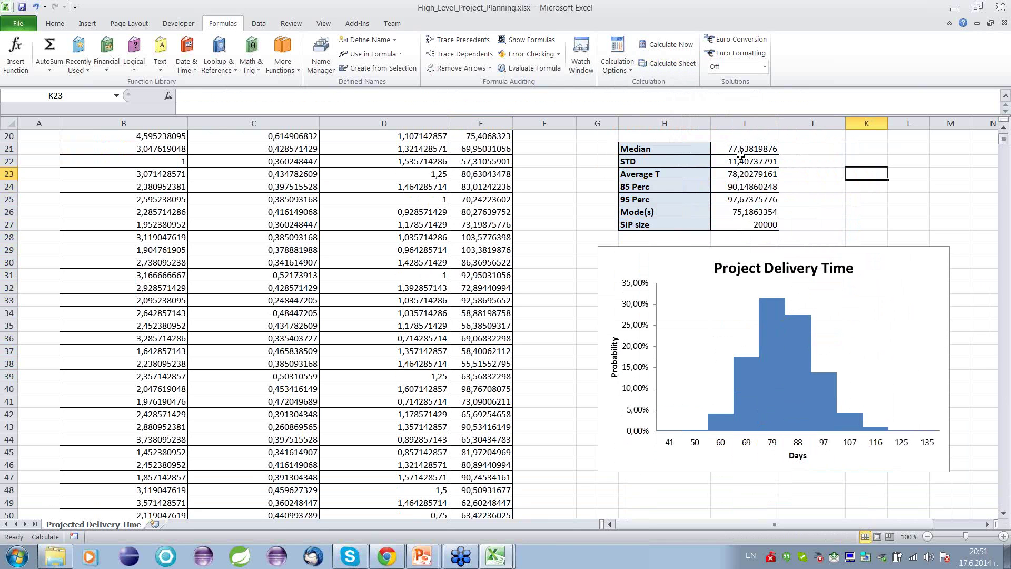
left_click(732, 177)
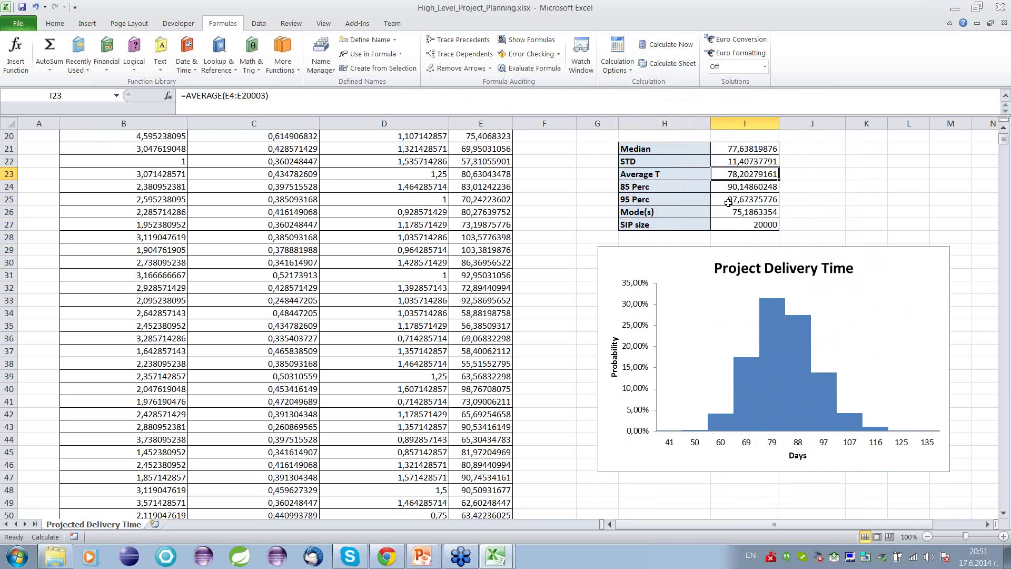
left_click(732, 189)
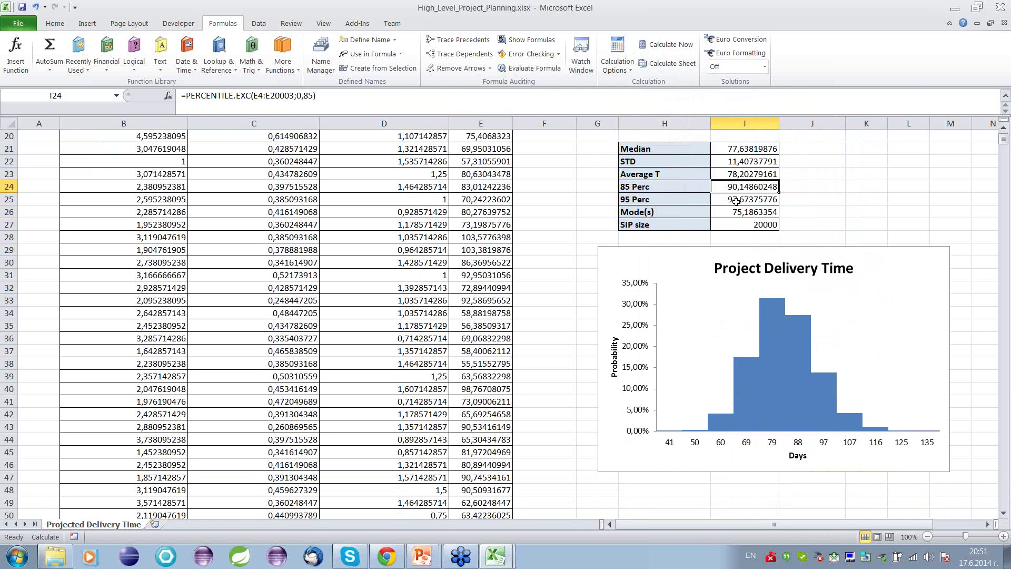
Step: Recalculate the sheet three more times, inspecting the Median, Average T and 85 Perc cells after the first rerun
left_click(671, 60)
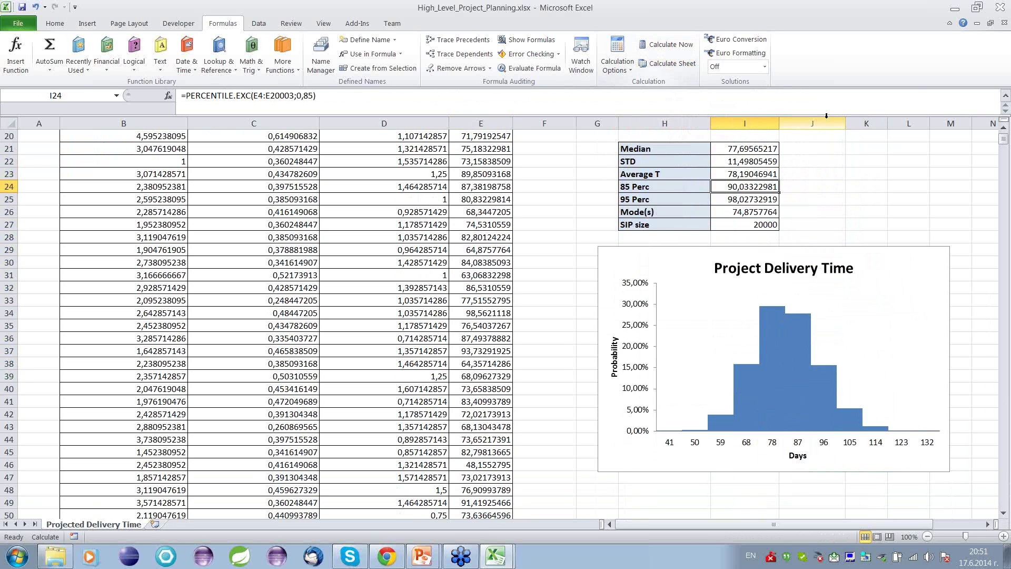
left_click(737, 149)
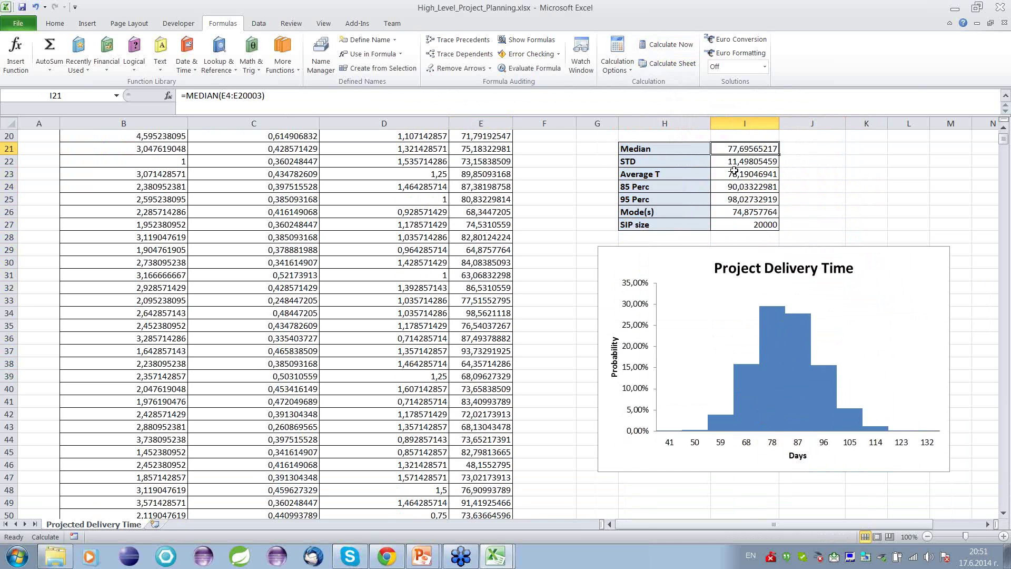
left_click(734, 174)
left_click(735, 186)
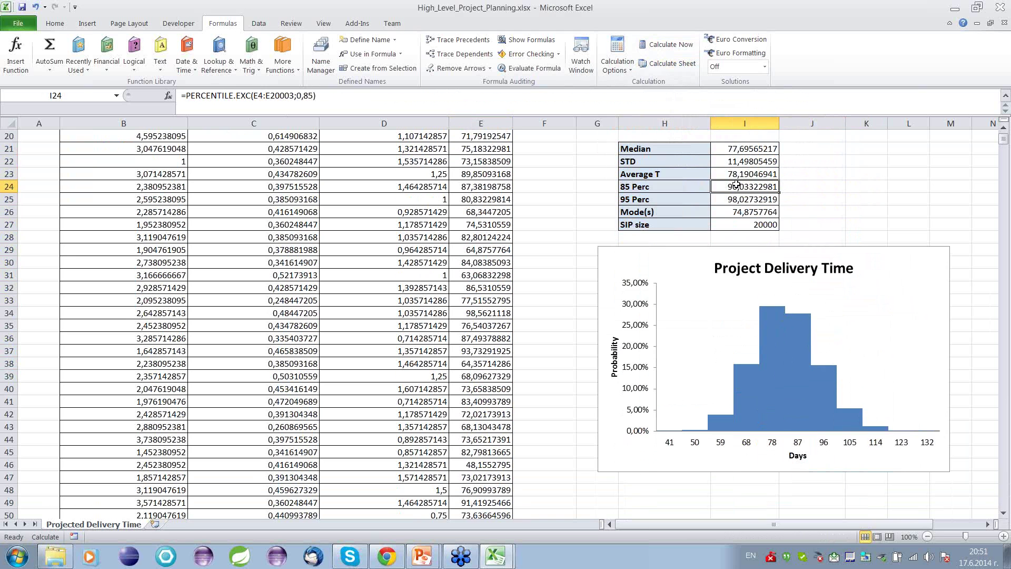
left_click(672, 64)
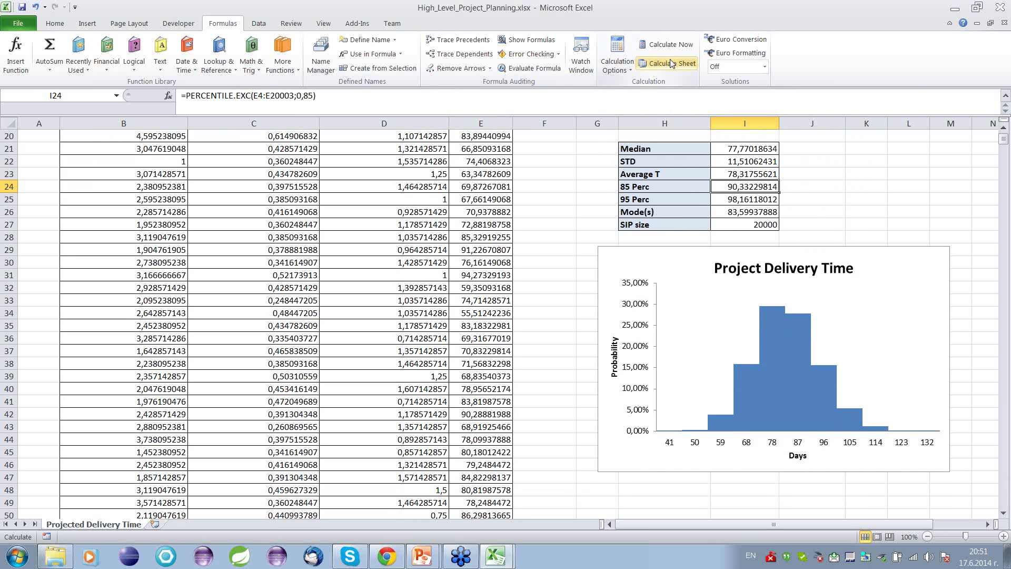
left_click(672, 64)
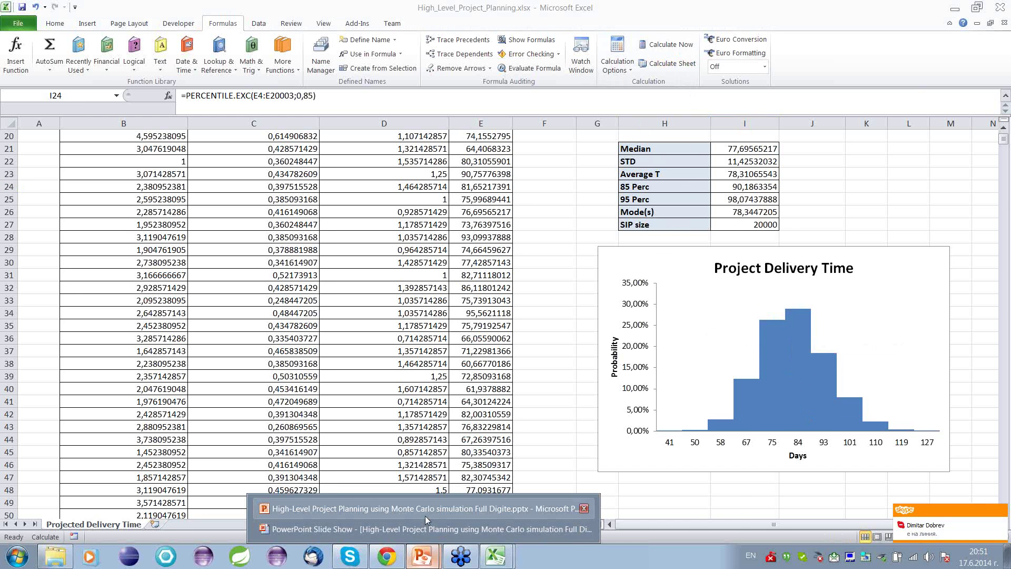
Step: Switch to the PowerPoint slide show and advance to the Project Delivery Time slide marking the 85th percentile
left_click(424, 516)
key("alt+Tab")
key("alt+Tab")
key("alt+Tab")
key("alt+Tab")
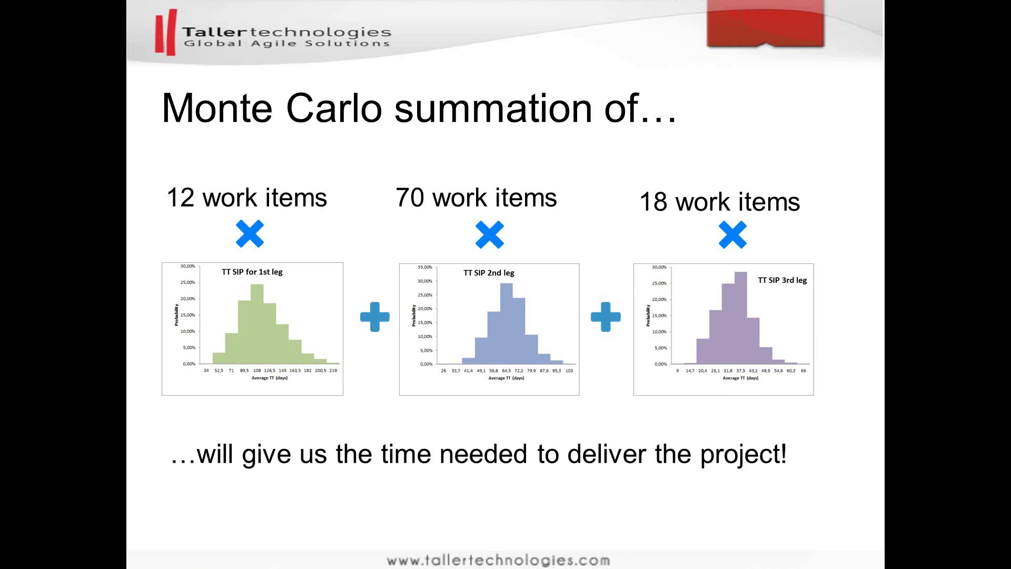
key("Right")
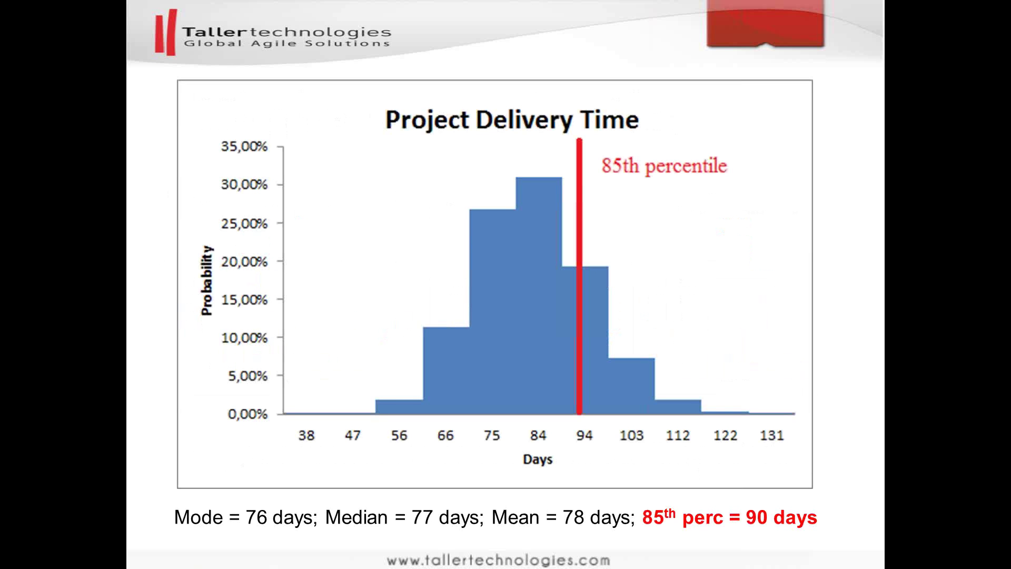